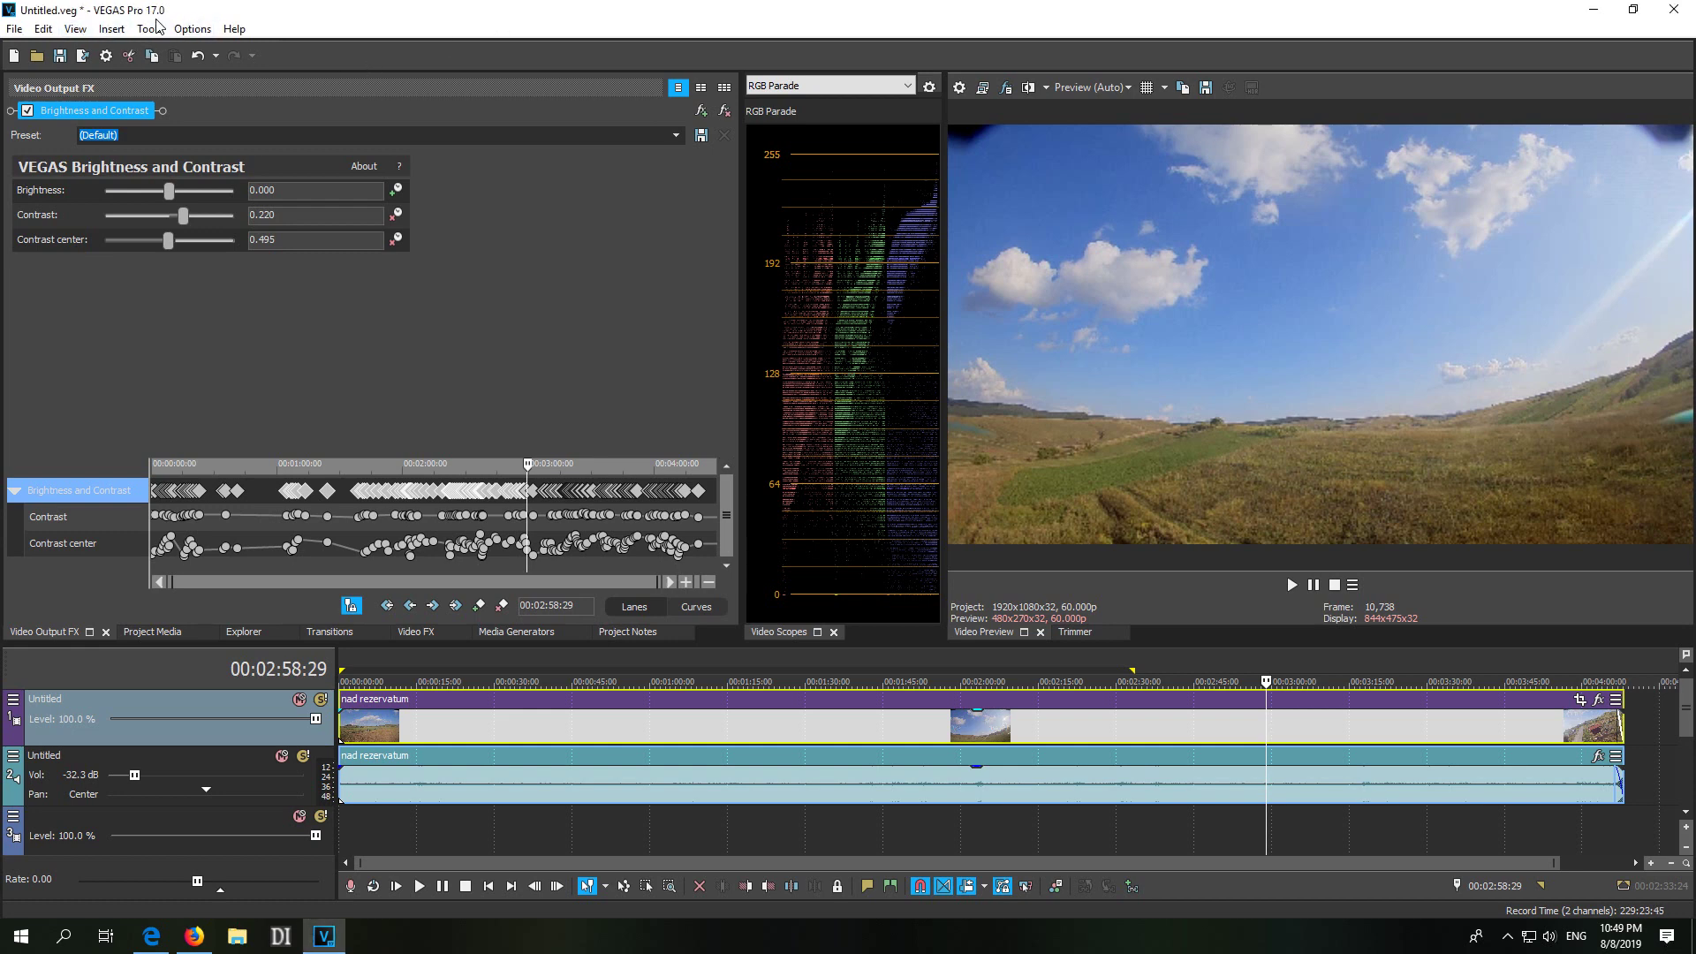
# Step: Check the graded frames at 01:05, 01:29, 01:34, 01:43 and 01:52 against the RGB Parade
pyautogui.click(682, 735)
pyautogui.click(804, 733)
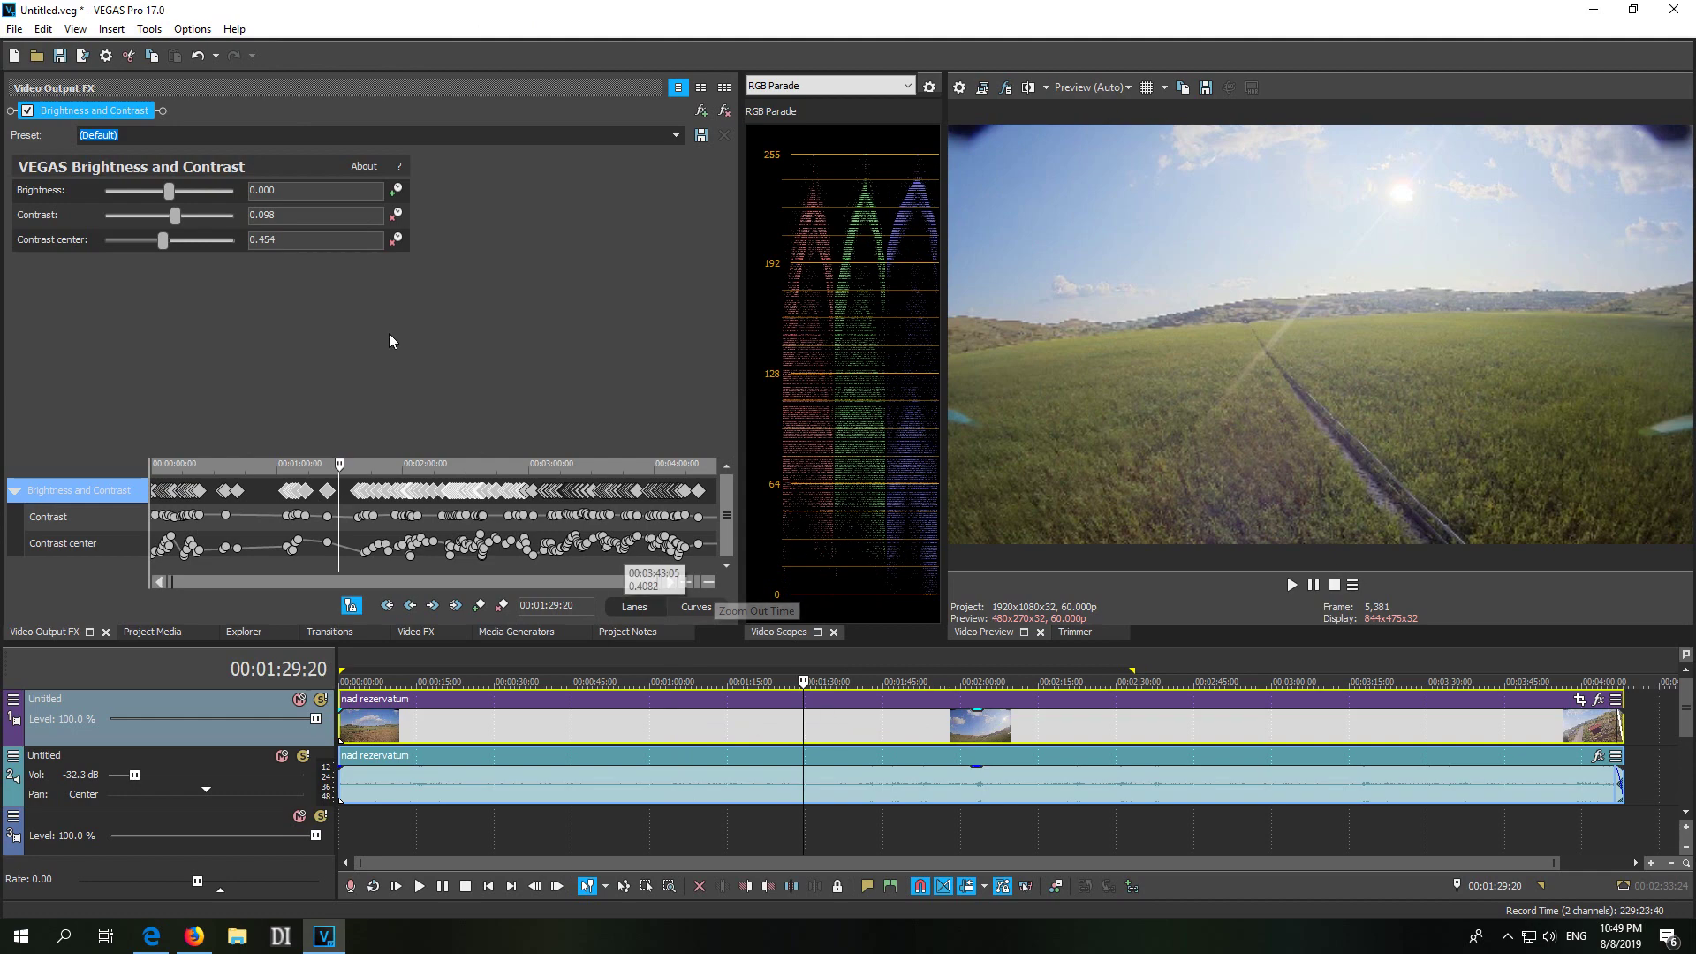
pyautogui.click(829, 739)
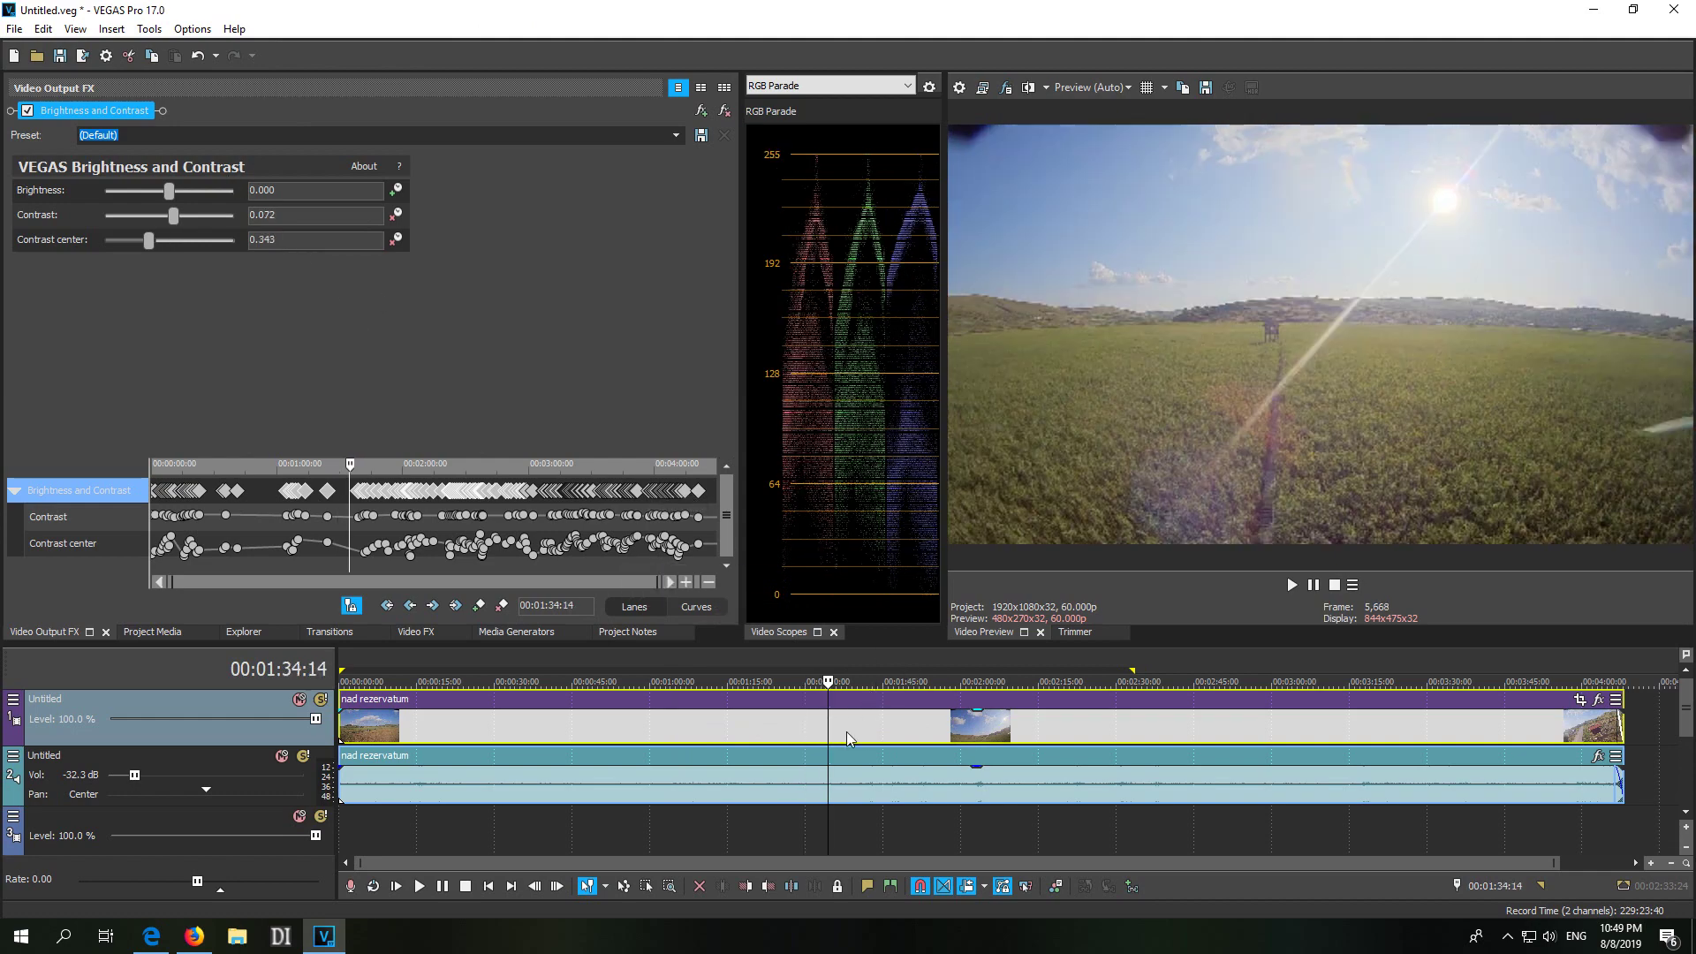
pyautogui.click(874, 735)
pyautogui.click(919, 735)
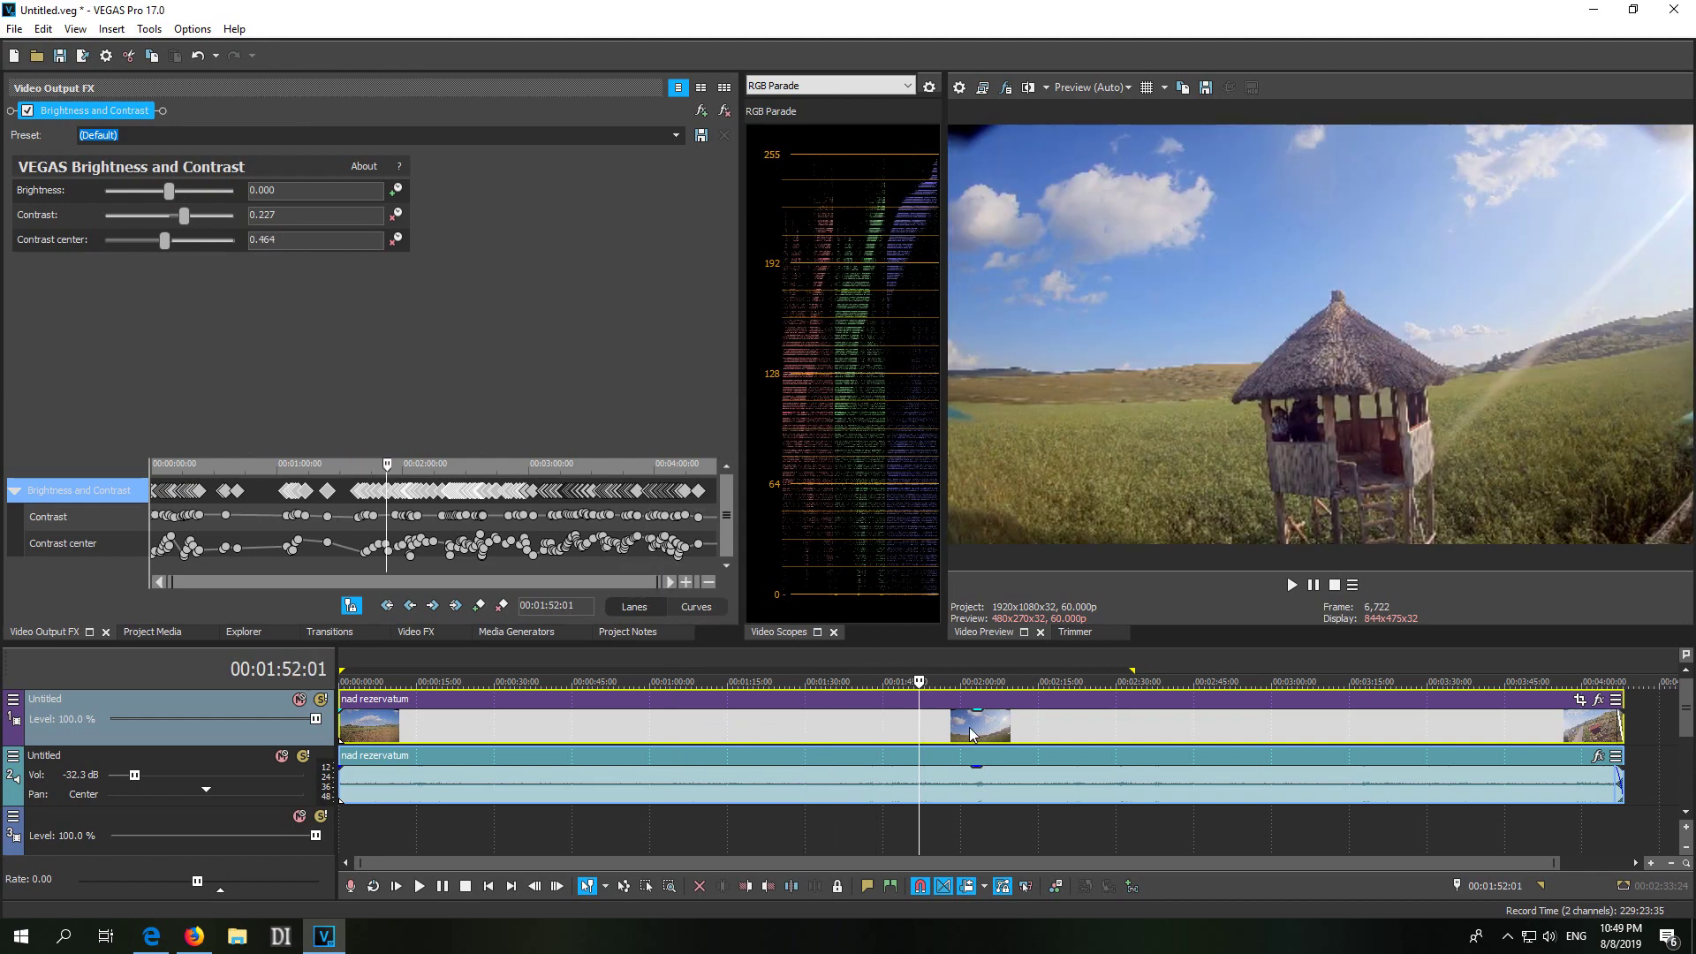
# Step: Recheck frames at 01:21, 01:27, 01:34, 01:41 and 01:51, then scrub the effect to 2:25
pyautogui.click(758, 735)
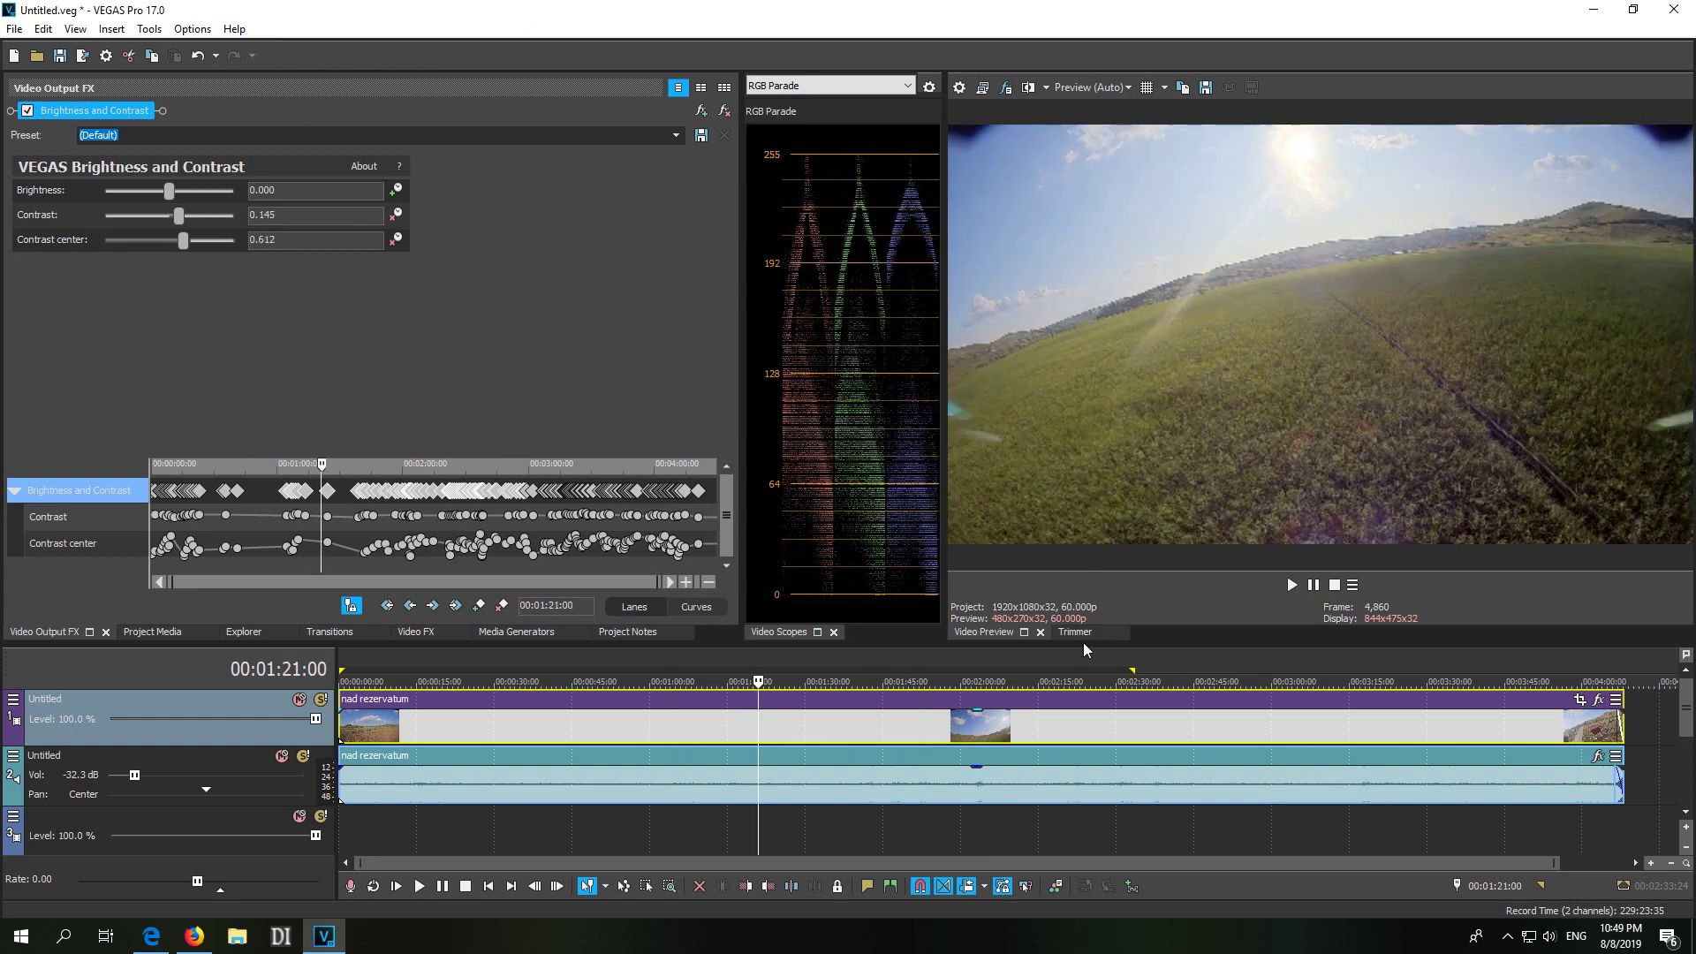
pyautogui.click(794, 737)
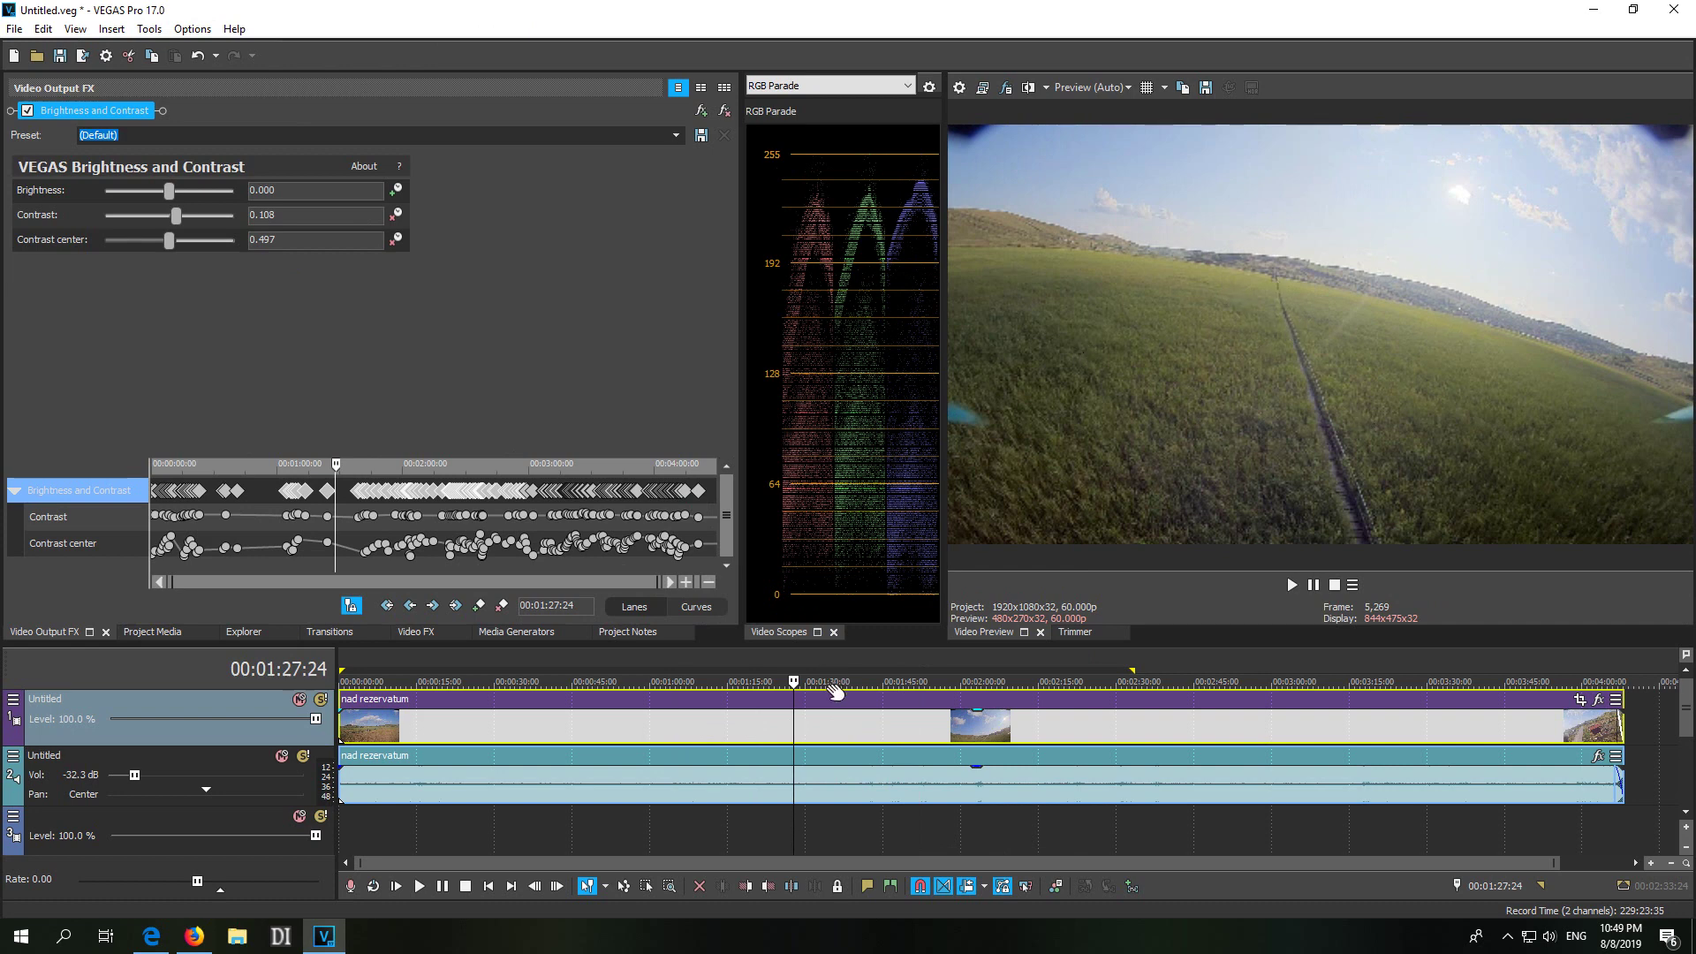
pyautogui.click(828, 733)
pyautogui.click(869, 732)
pyautogui.click(918, 730)
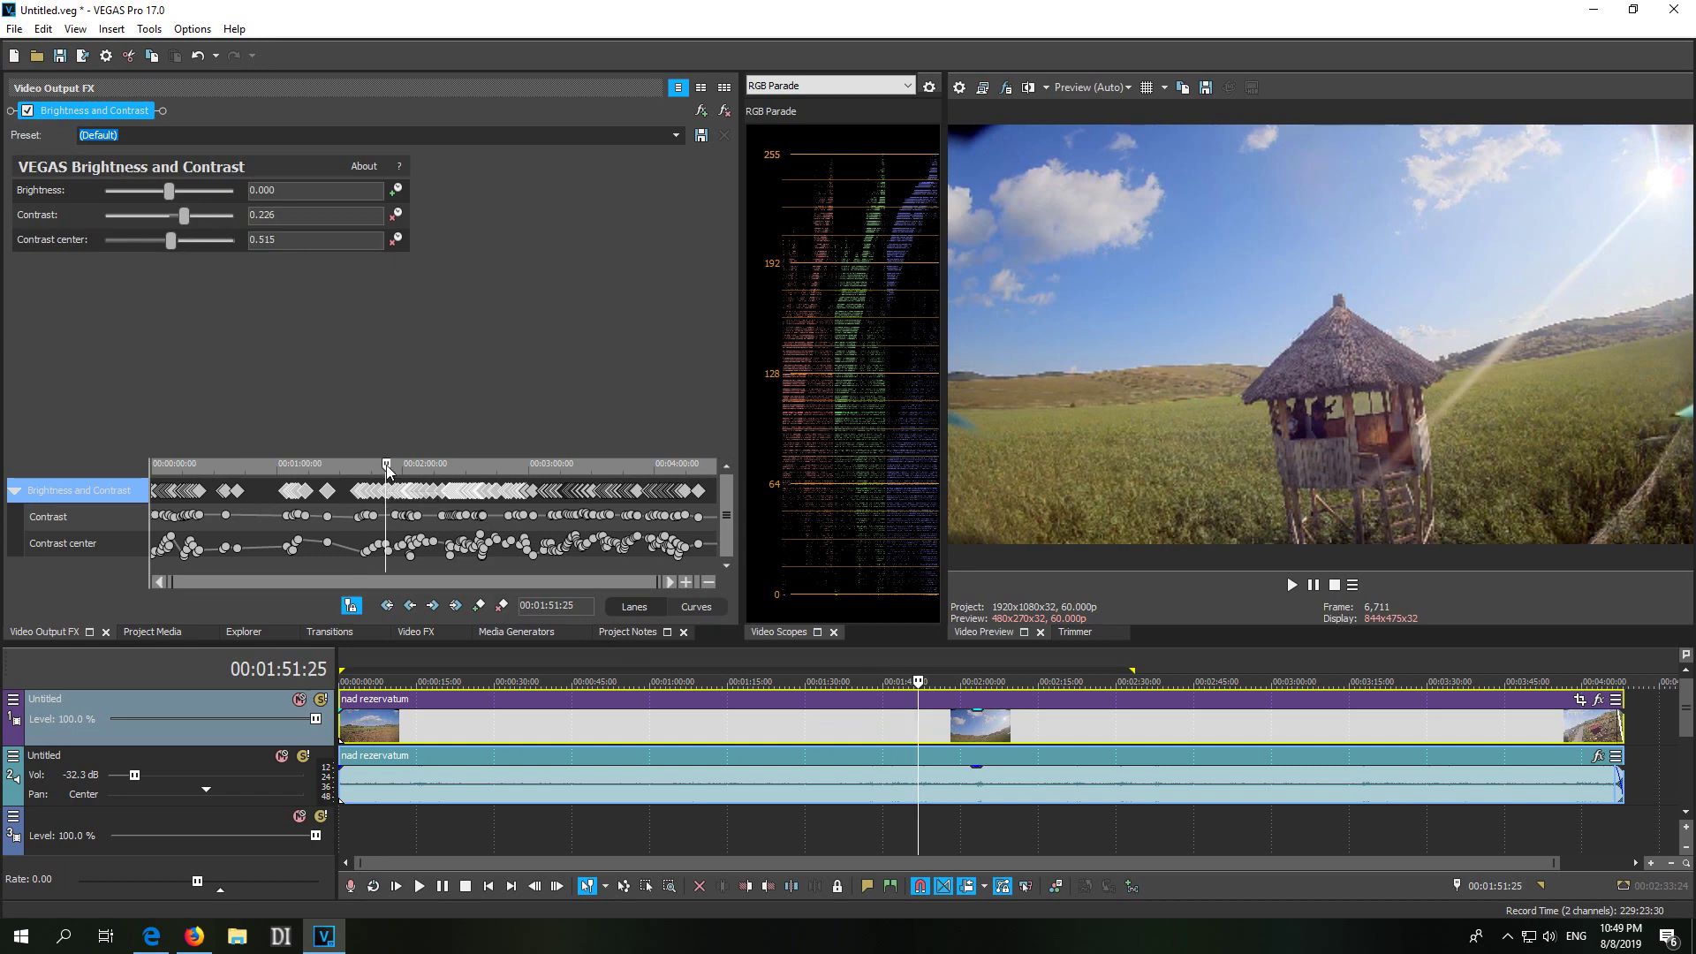
pyautogui.moveTo(387, 470)
pyautogui.mouseDown()
pyautogui.moveTo(584, 474)
pyautogui.moveTo(510, 474)
pyautogui.mouseUp()
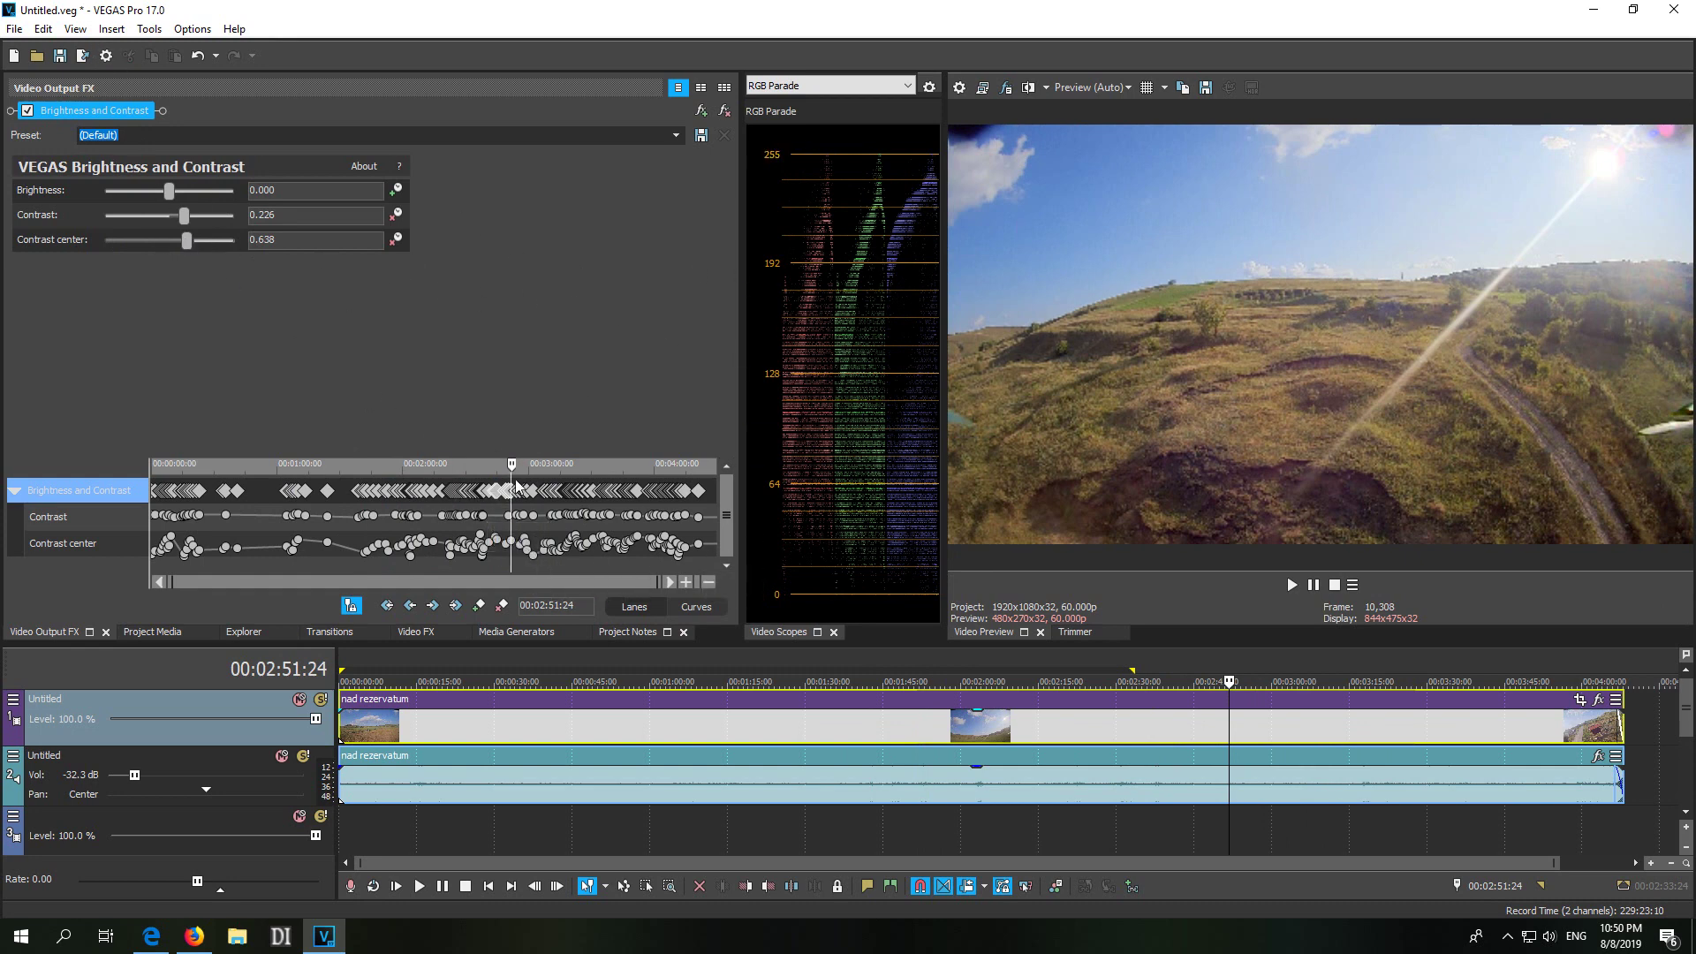
# Step: Restore the Default window layout
pyautogui.click(75, 28)
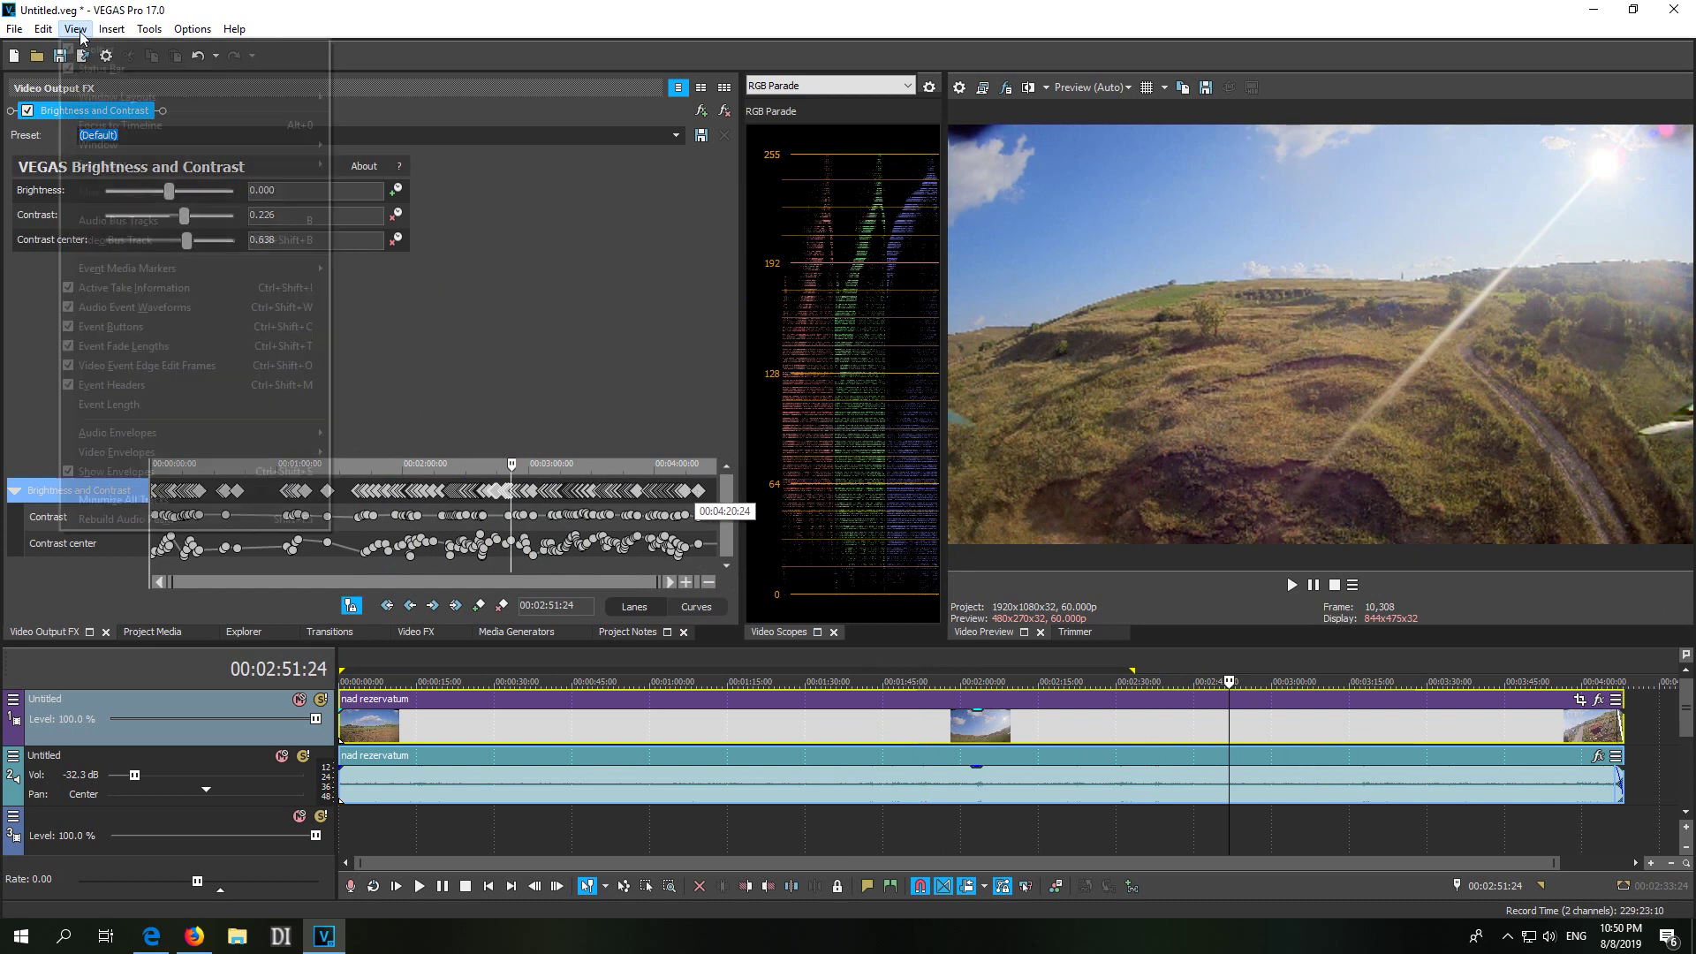
pyautogui.moveTo(137, 102)
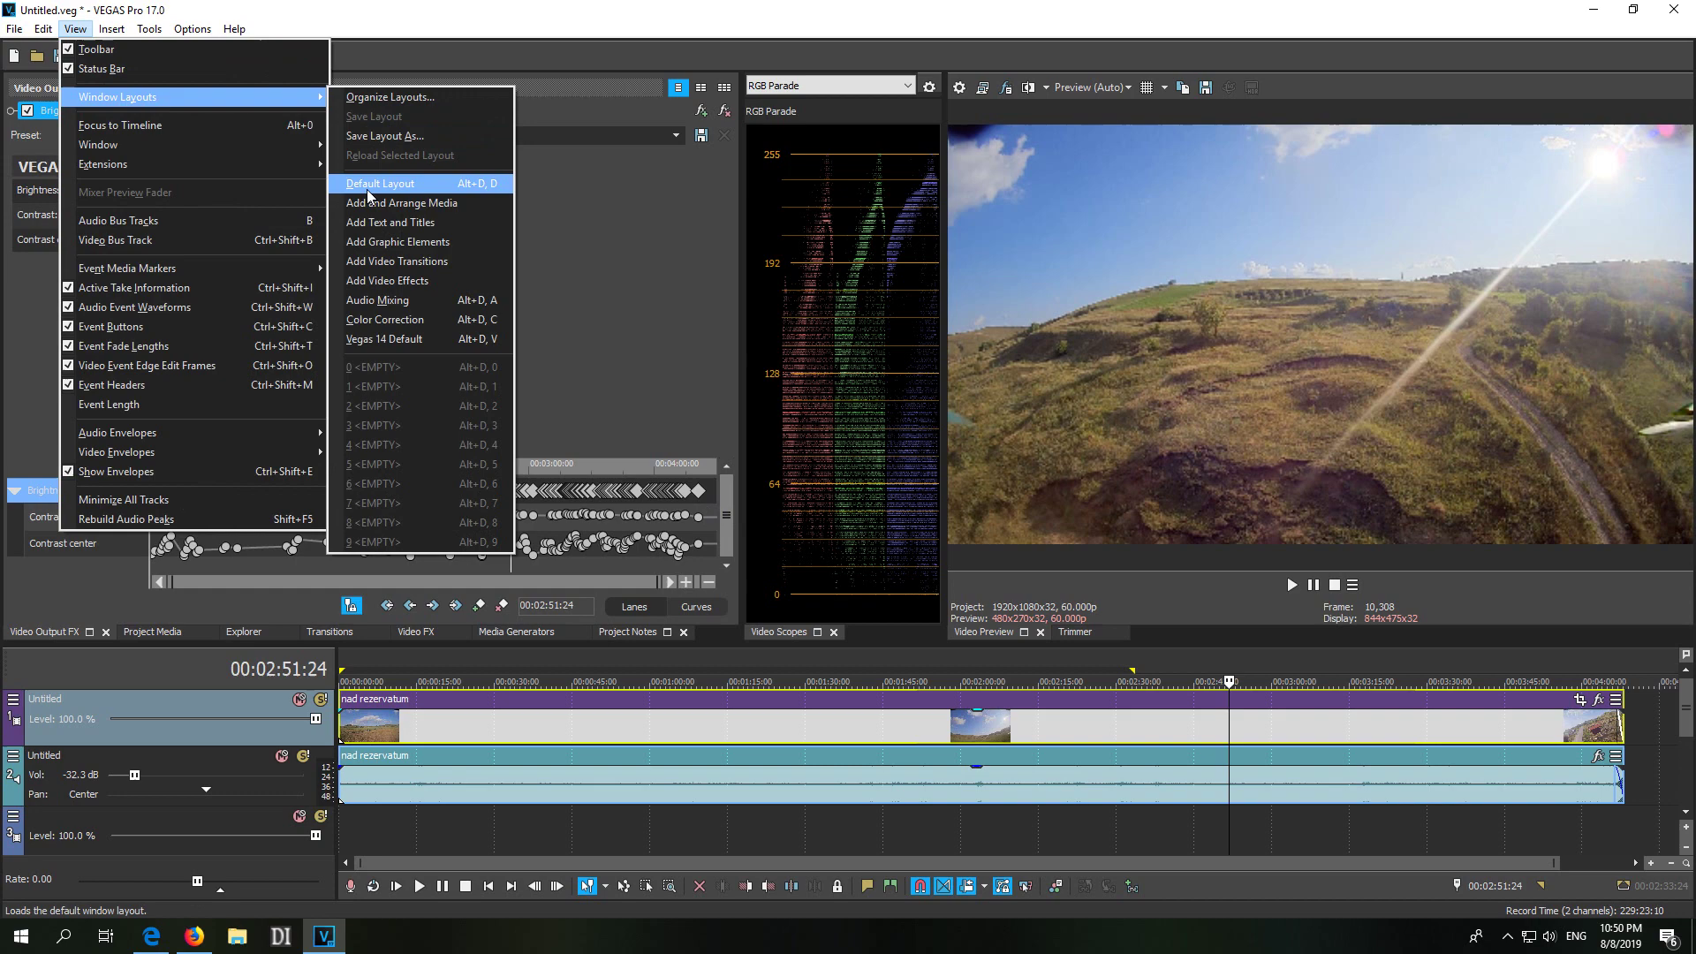
pyautogui.click(457, 187)
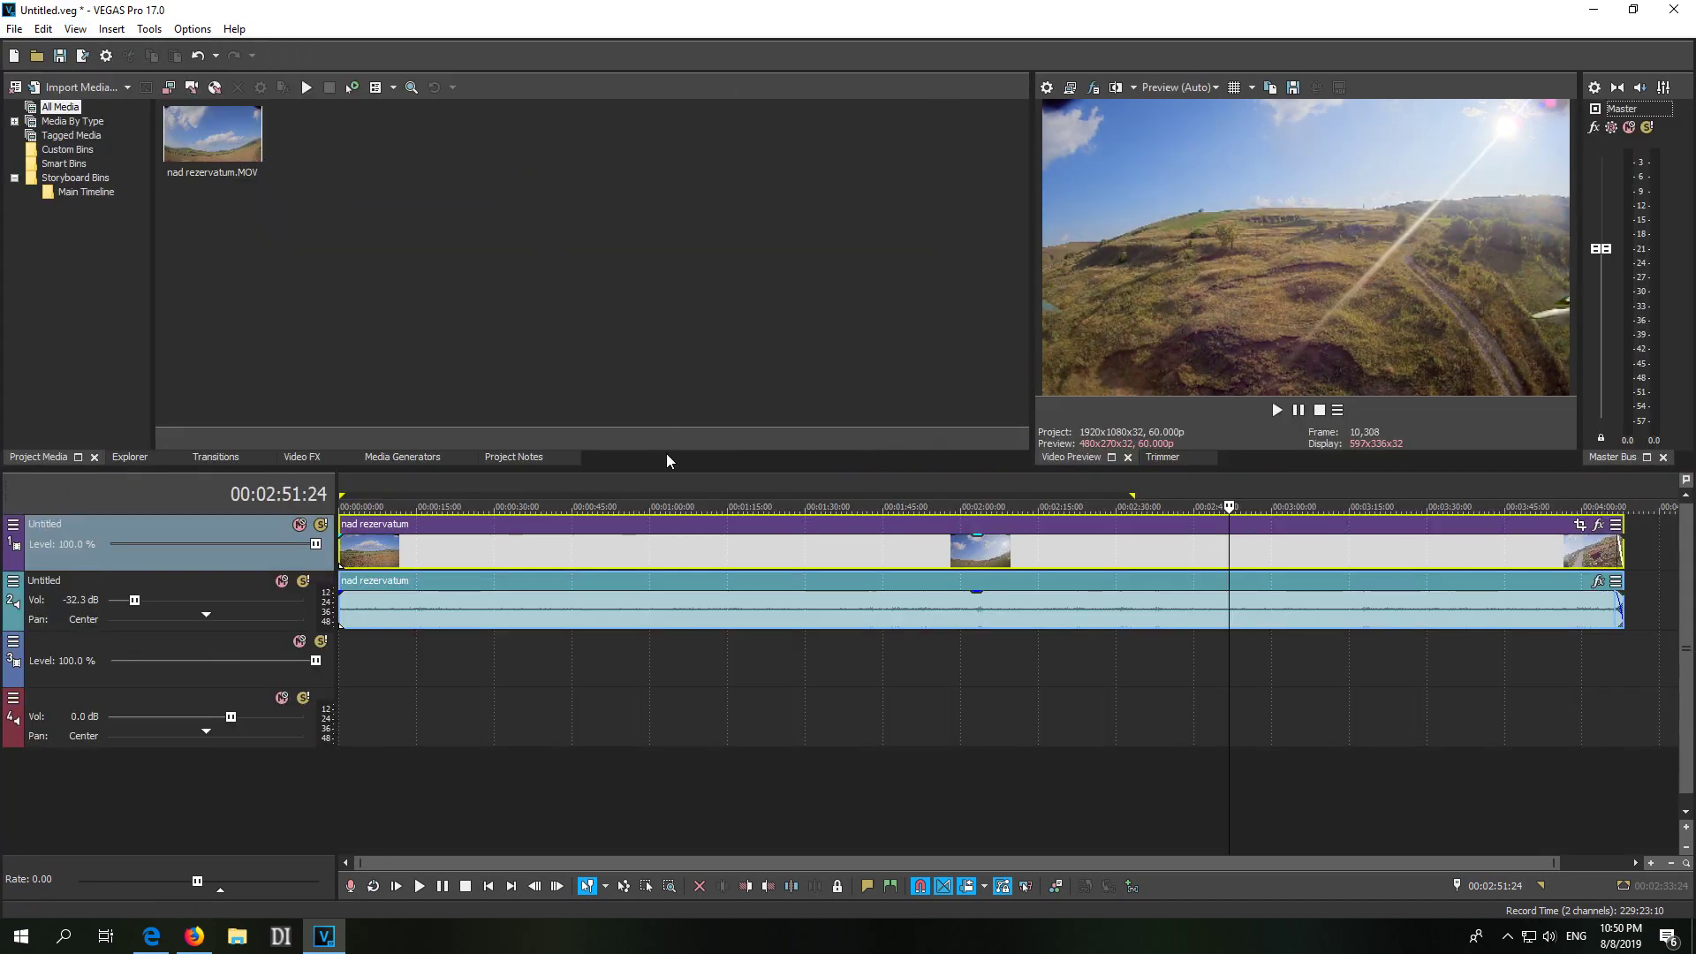
# Step: Enlarge and widen the Video Preview pane and close the Master Bus panel
pyautogui.moveTo(663, 468); pyautogui.dragTo(663, 636)
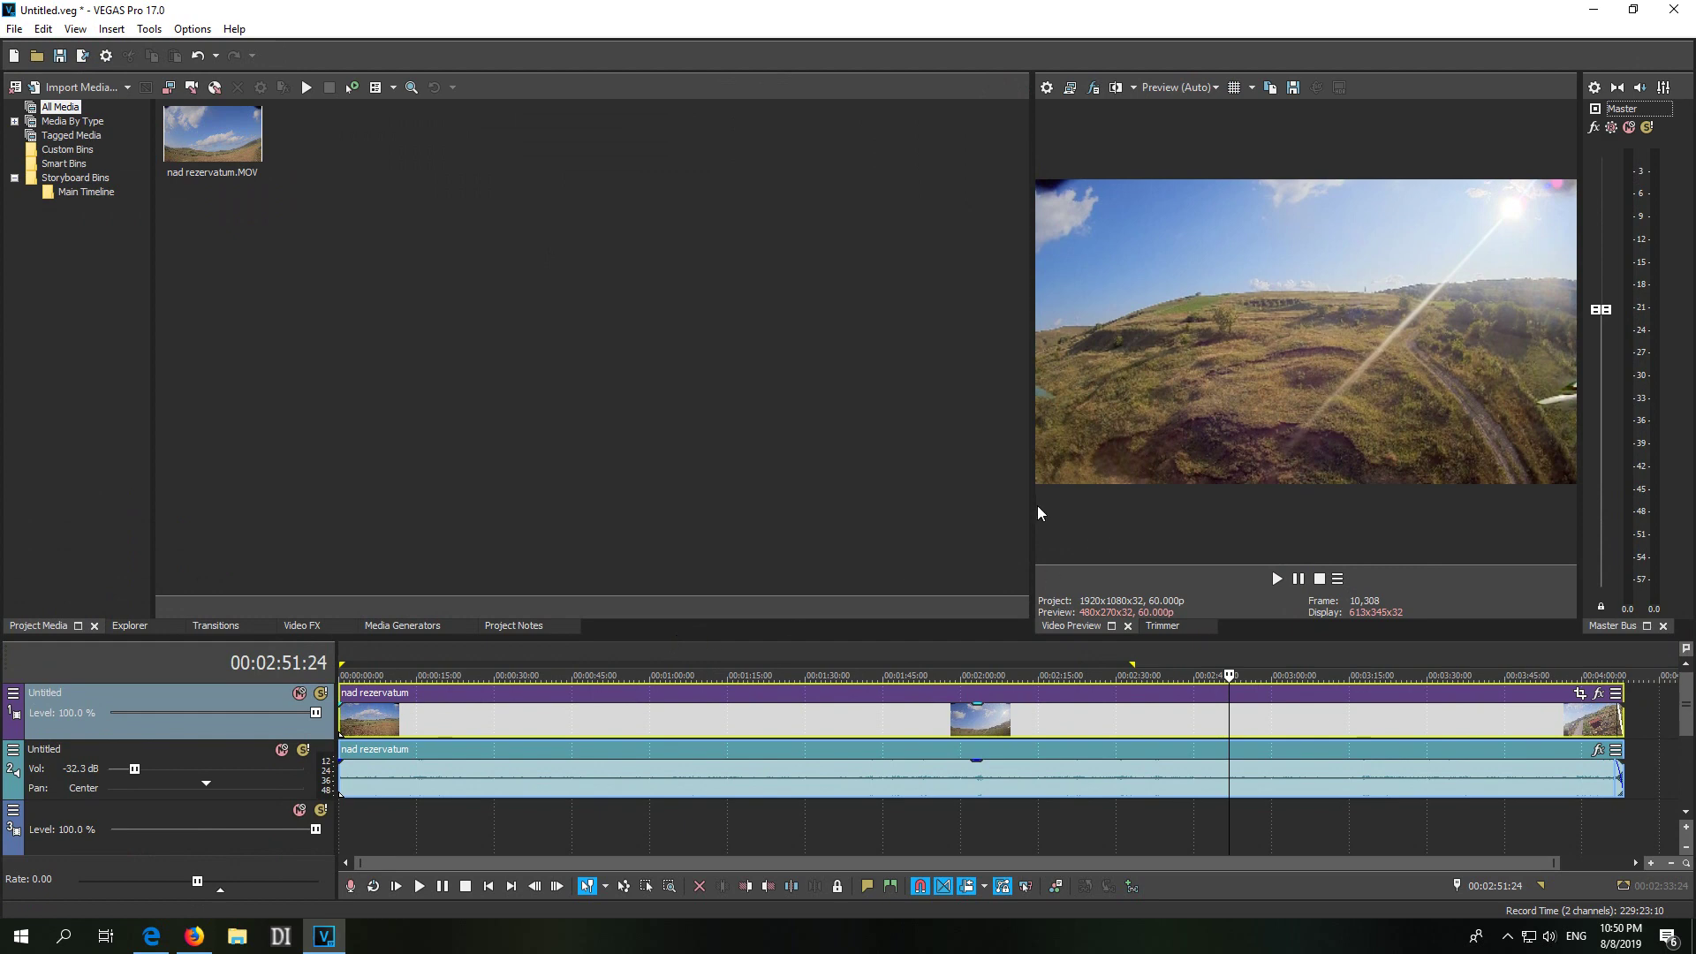
pyautogui.moveTo(1031, 500); pyautogui.dragTo(878, 500)
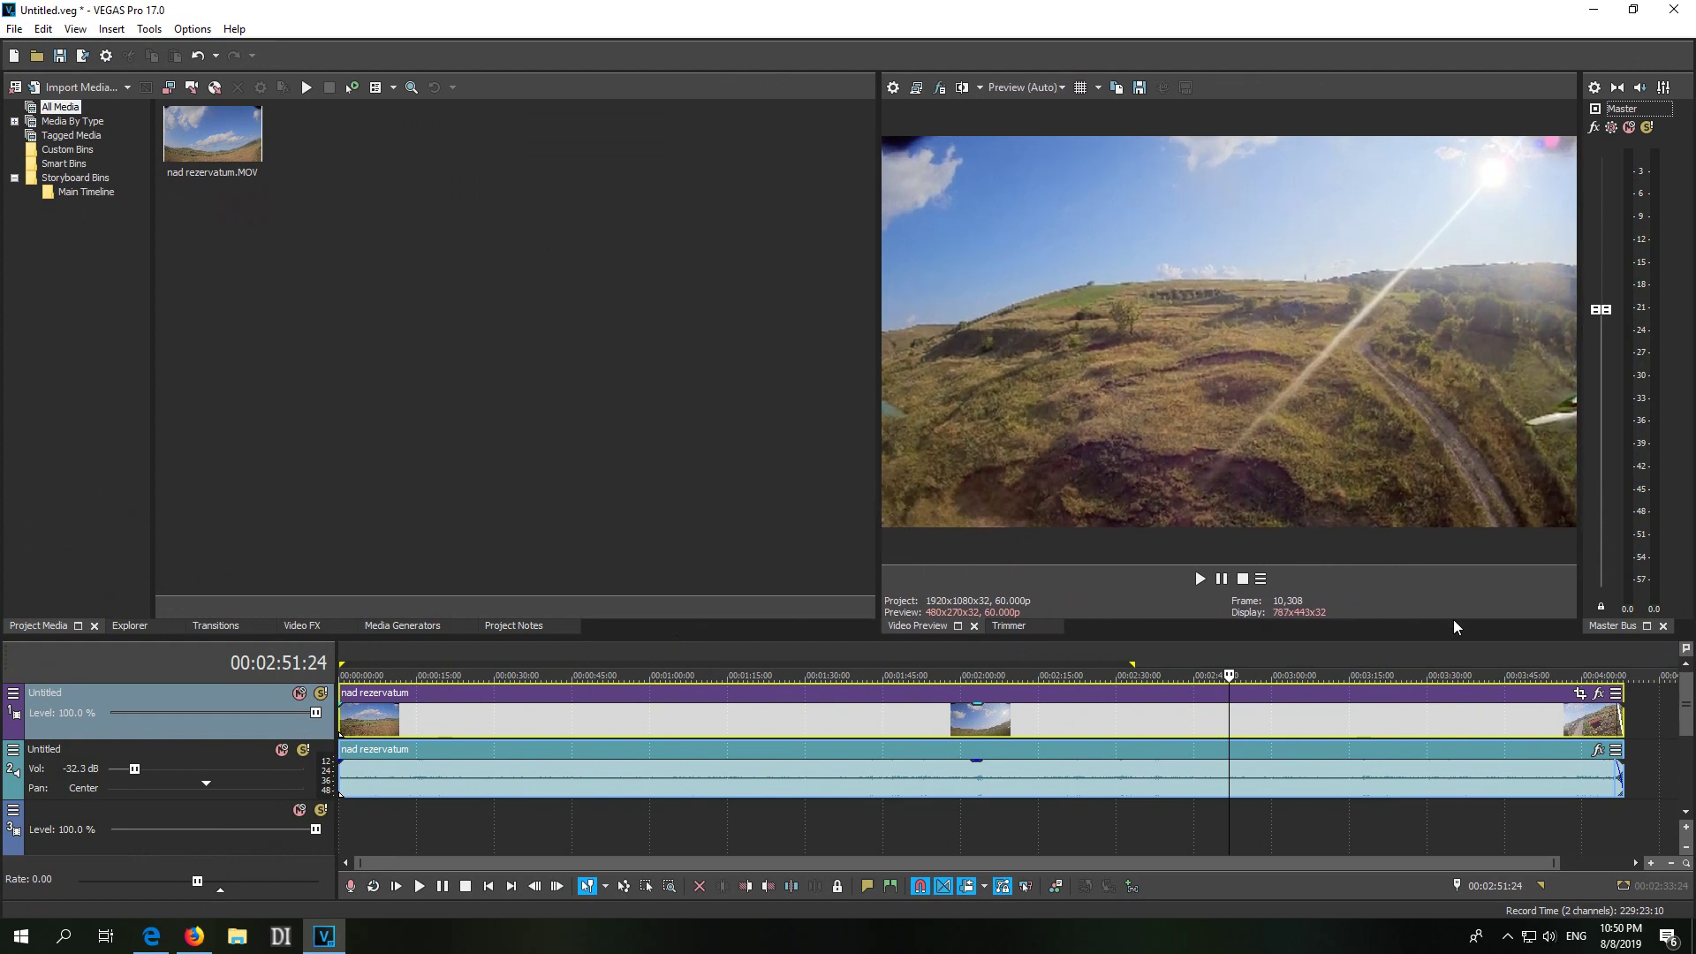
pyautogui.click(1665, 627)
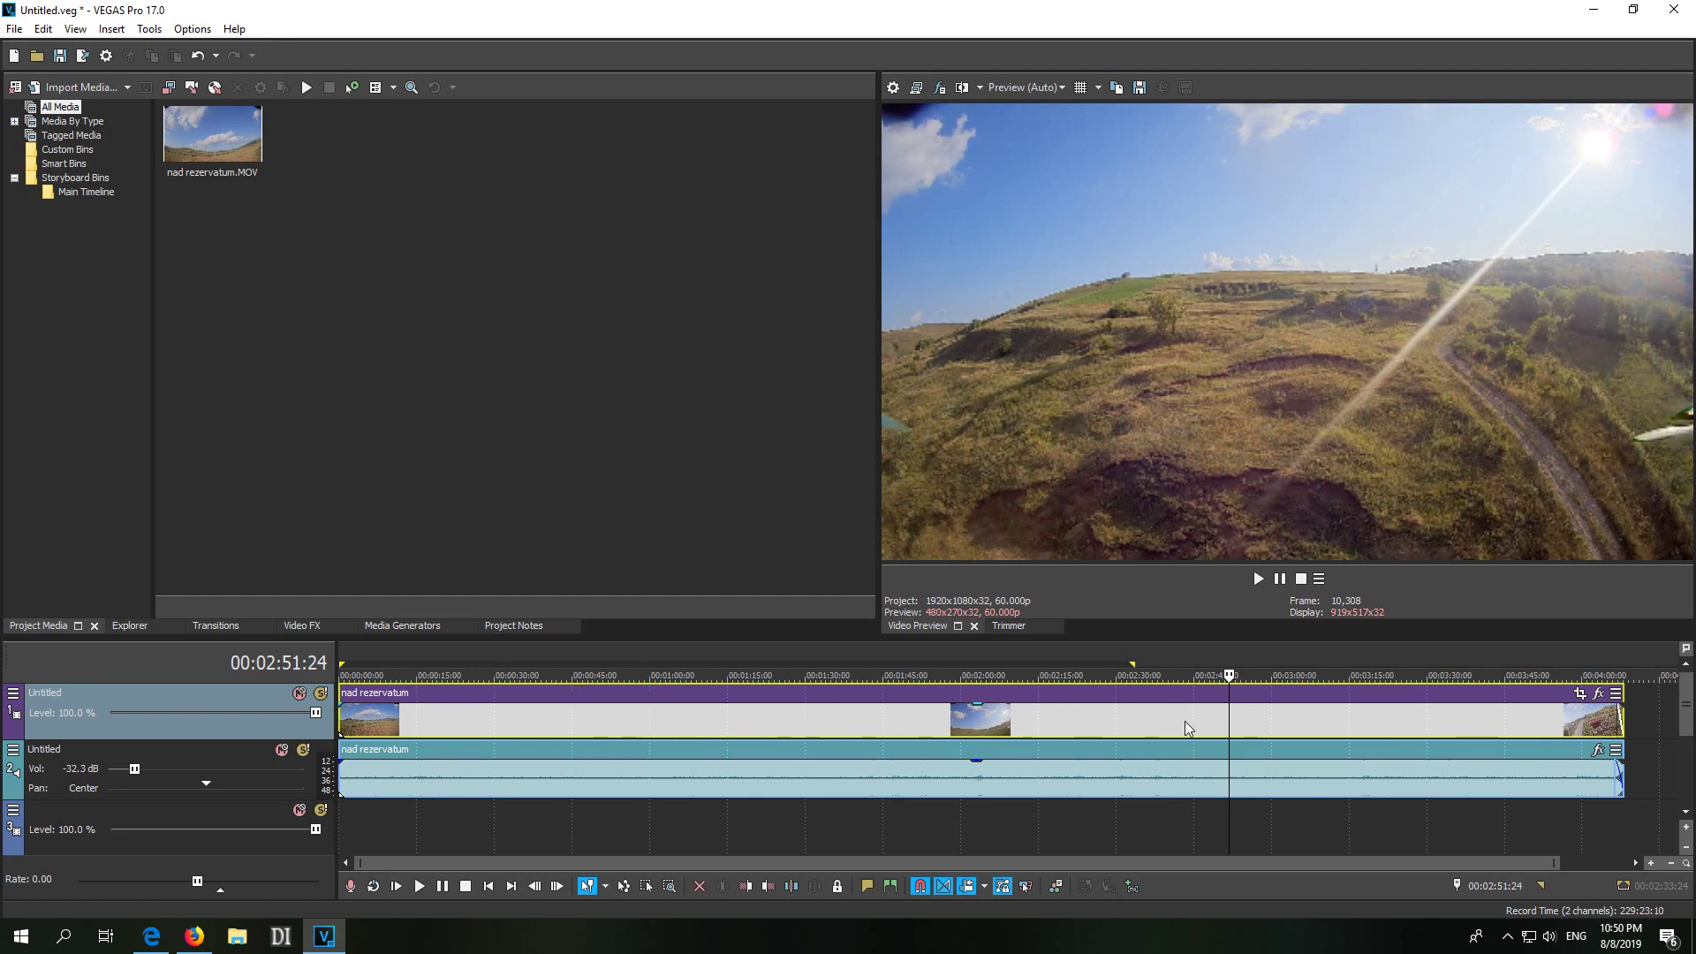
# Step: Dock the Video Output FX window at the top left
pyautogui.click(942, 88)
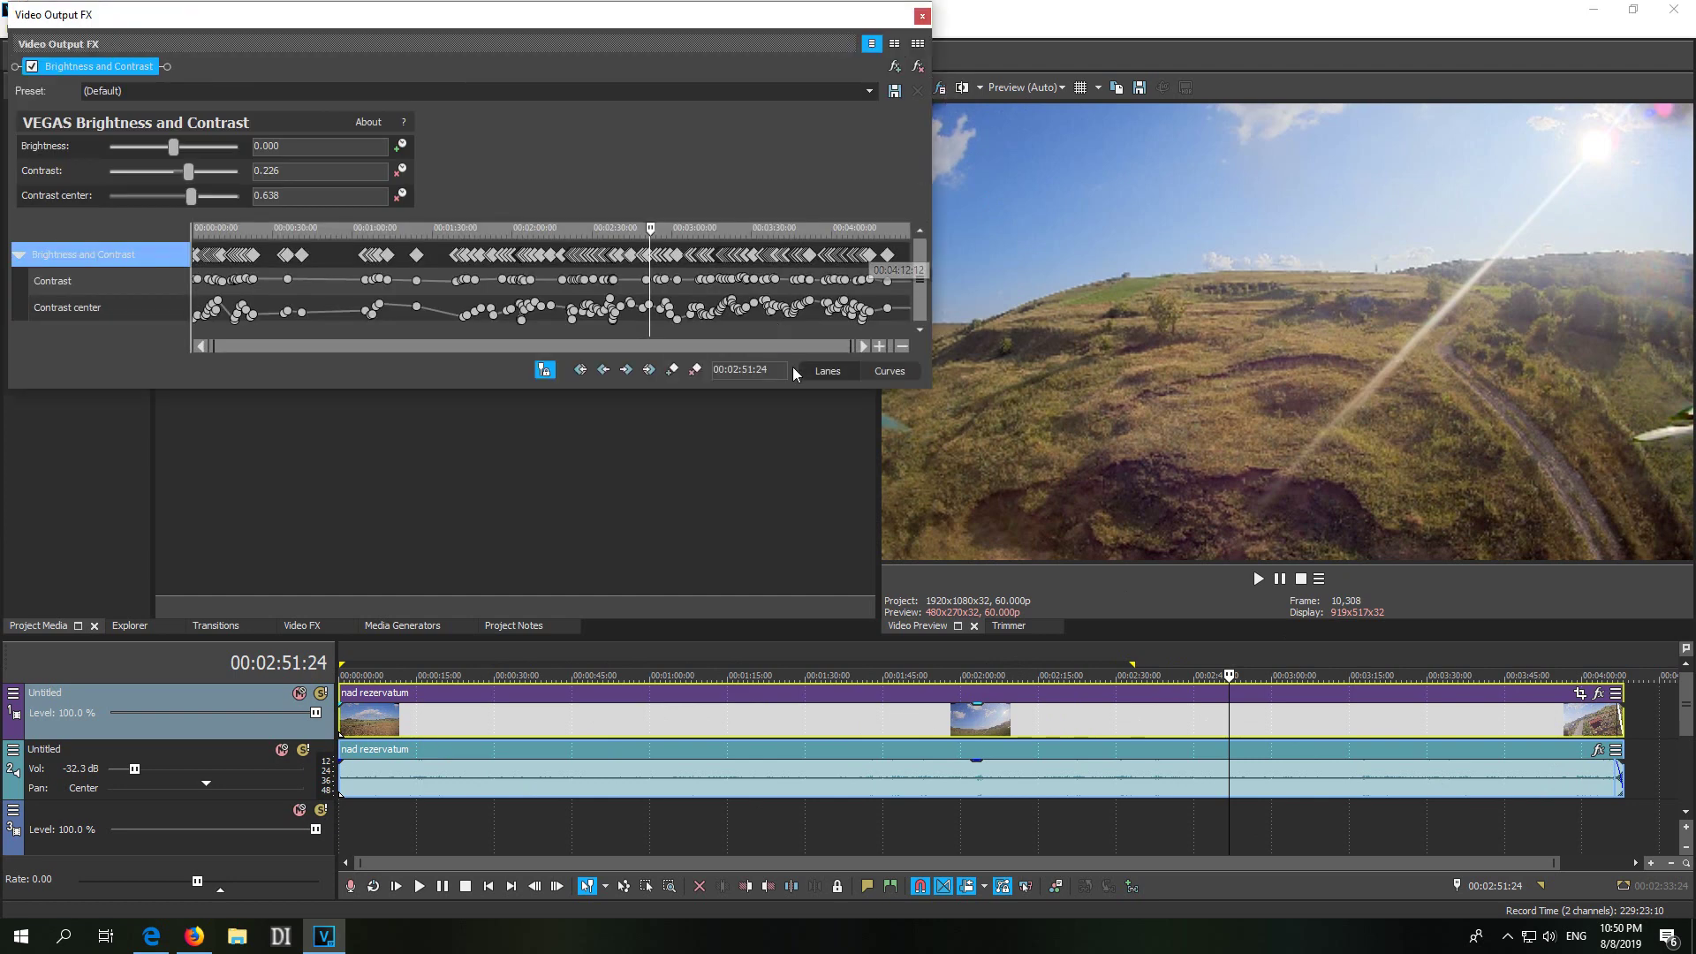
pyautogui.moveTo(452, 16); pyautogui.dragTo(755, 195)
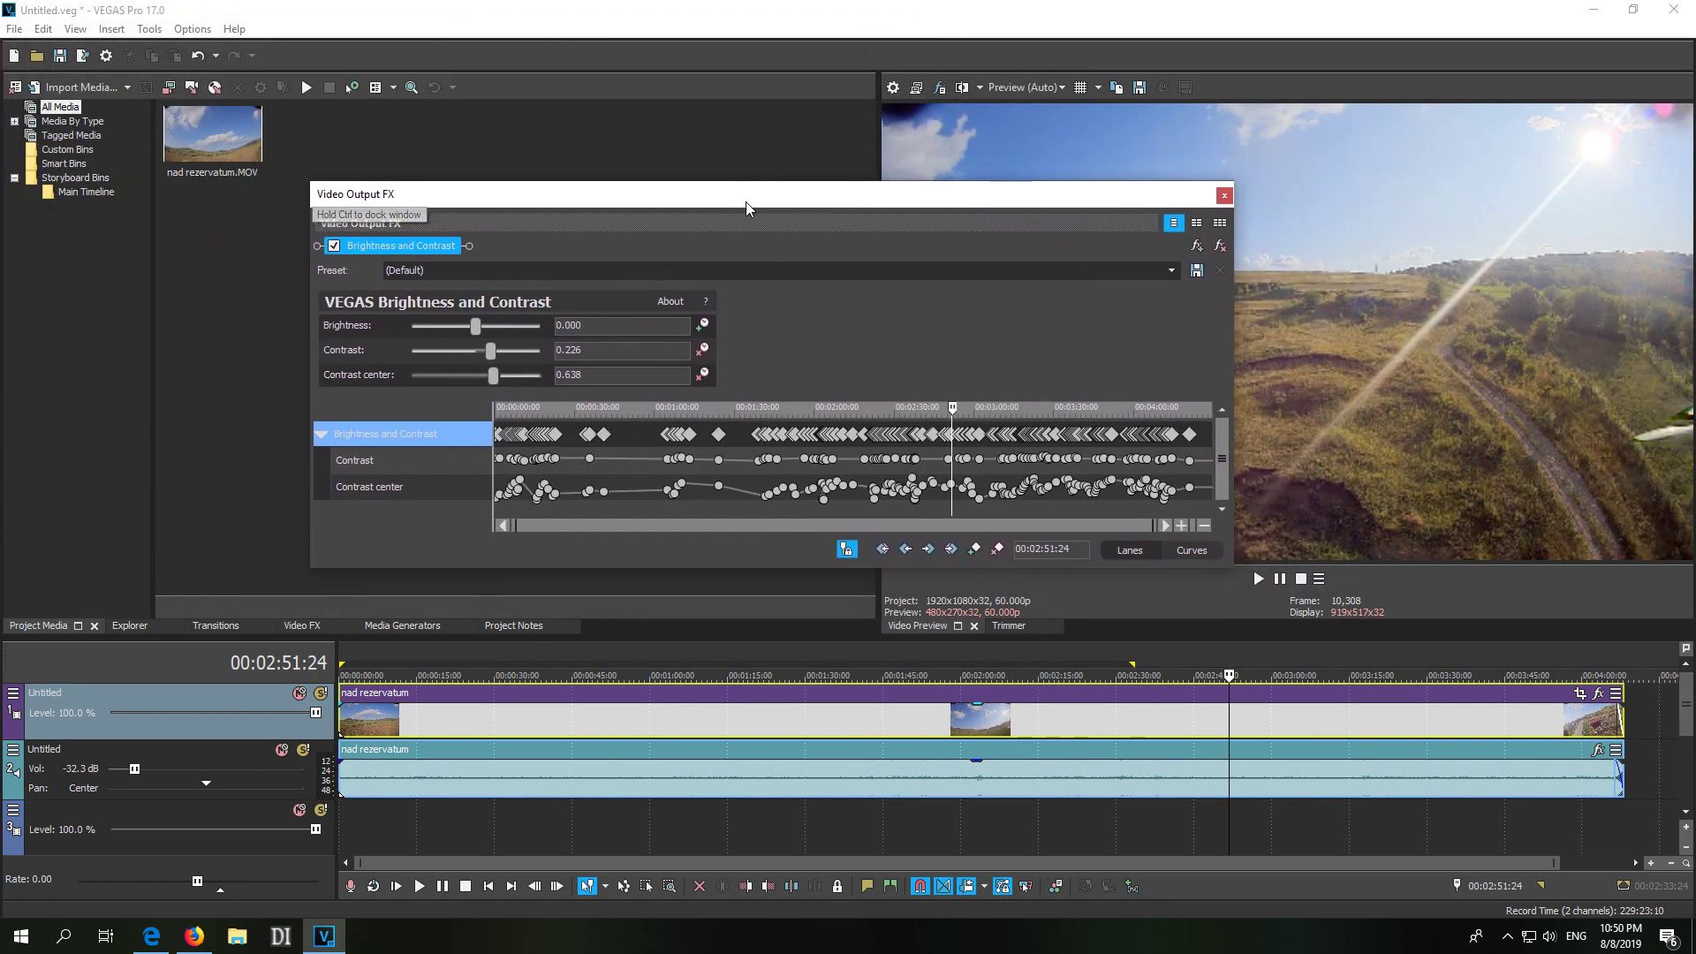
pyautogui.moveTo(525, 202); pyautogui.dragTo(246, 90)
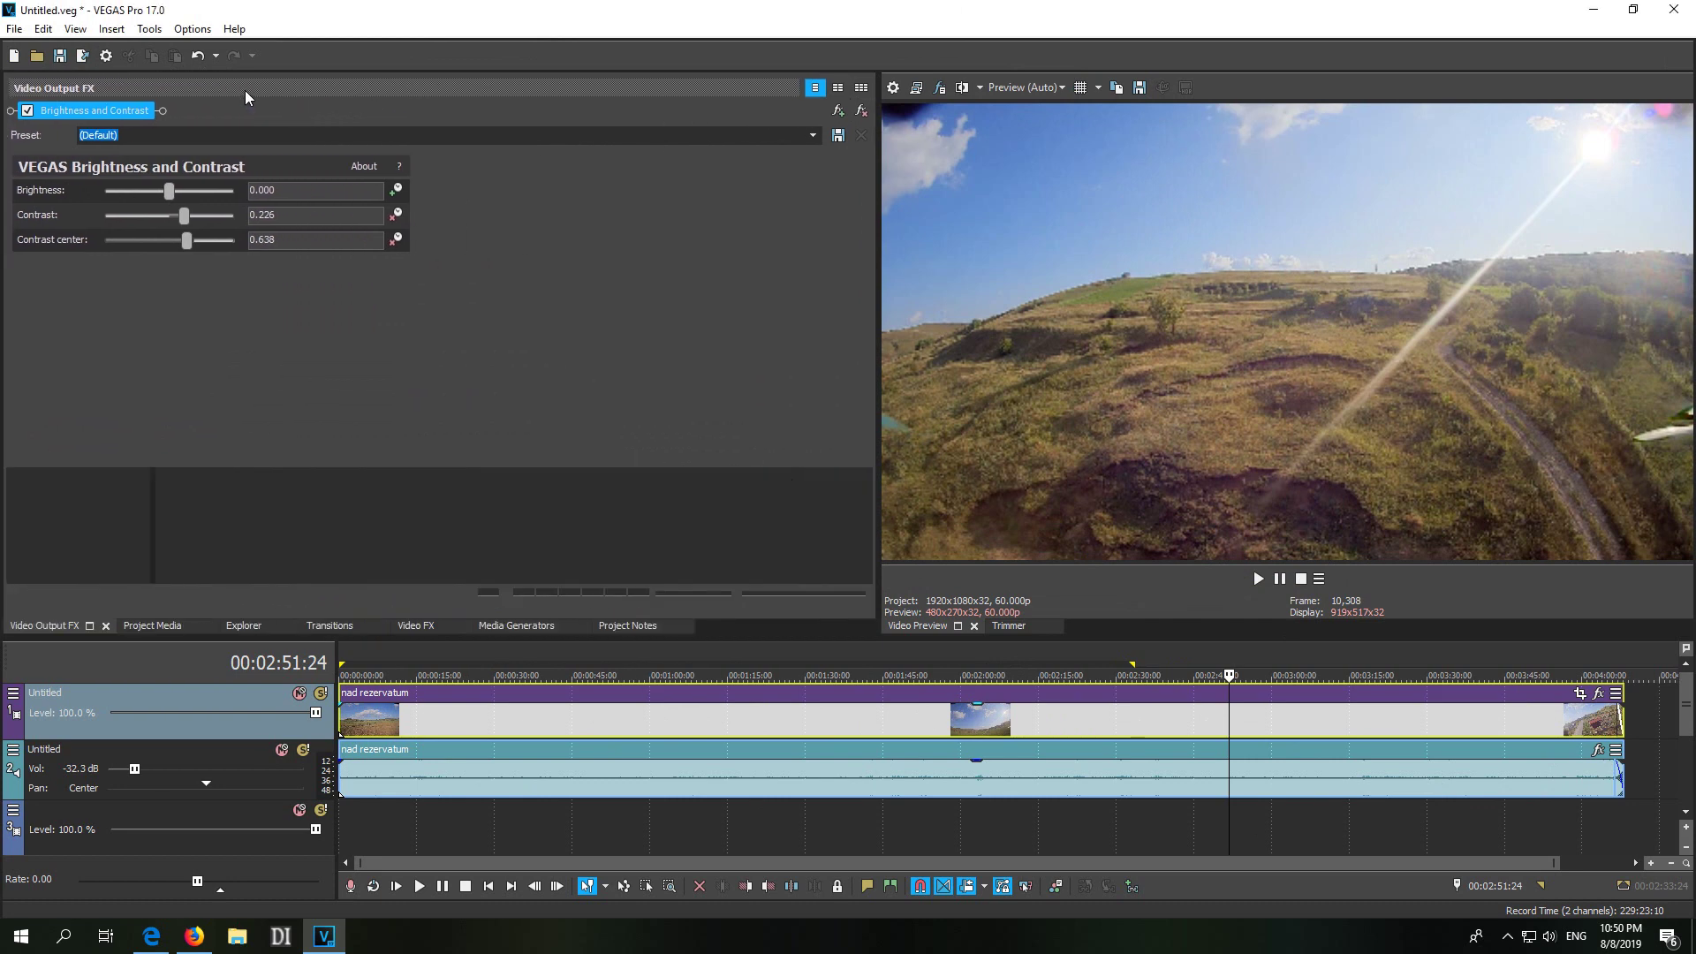
# Step: Show the Video Scopes panel and widen the effects panel beside the RGB Parade
pyautogui.click(75, 28)
pyautogui.moveTo(141, 145)
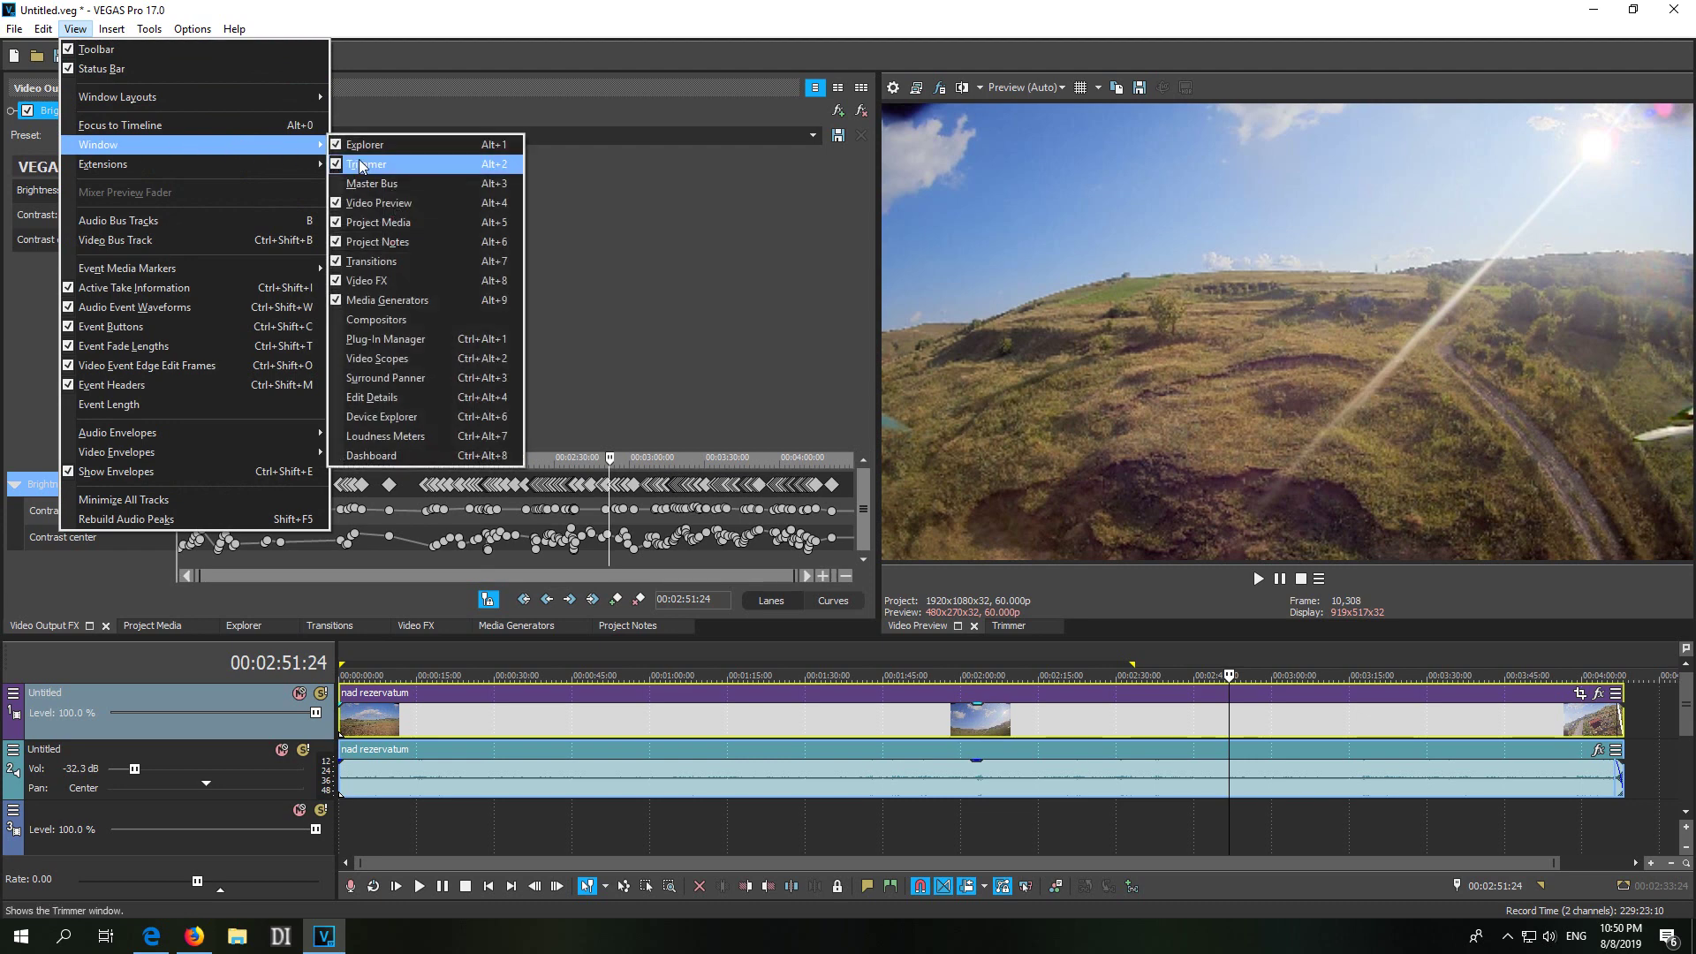
pyautogui.click(442, 357)
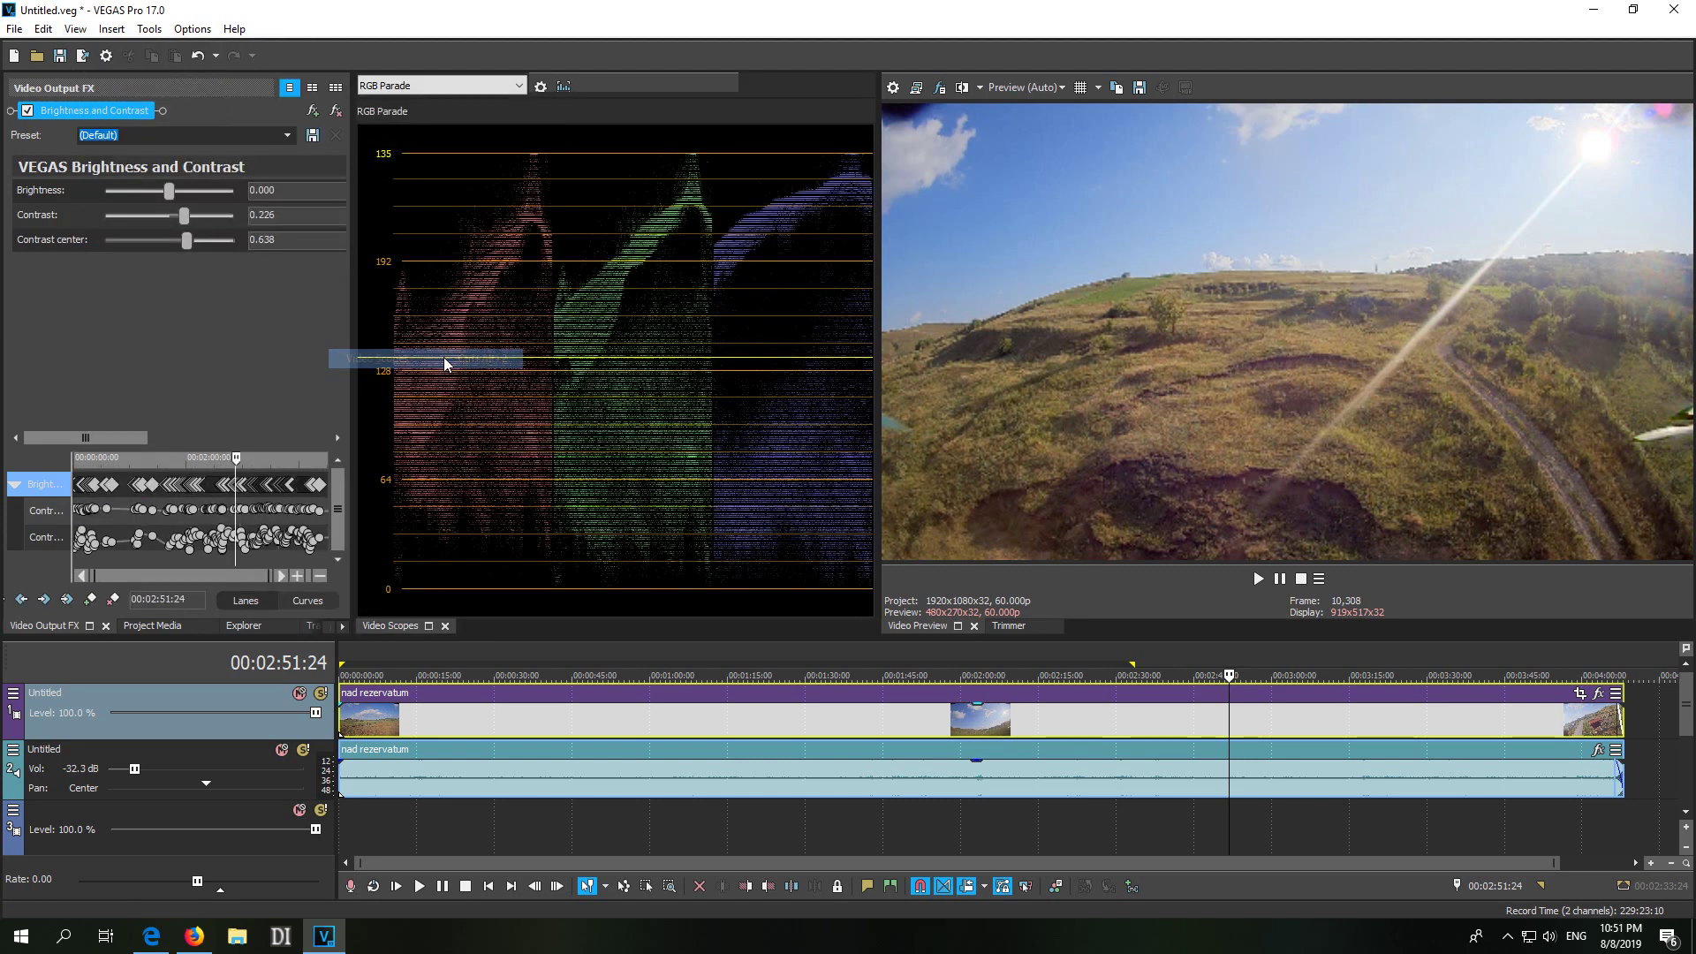
pyautogui.moveTo(357, 357); pyautogui.dragTo(612, 357)
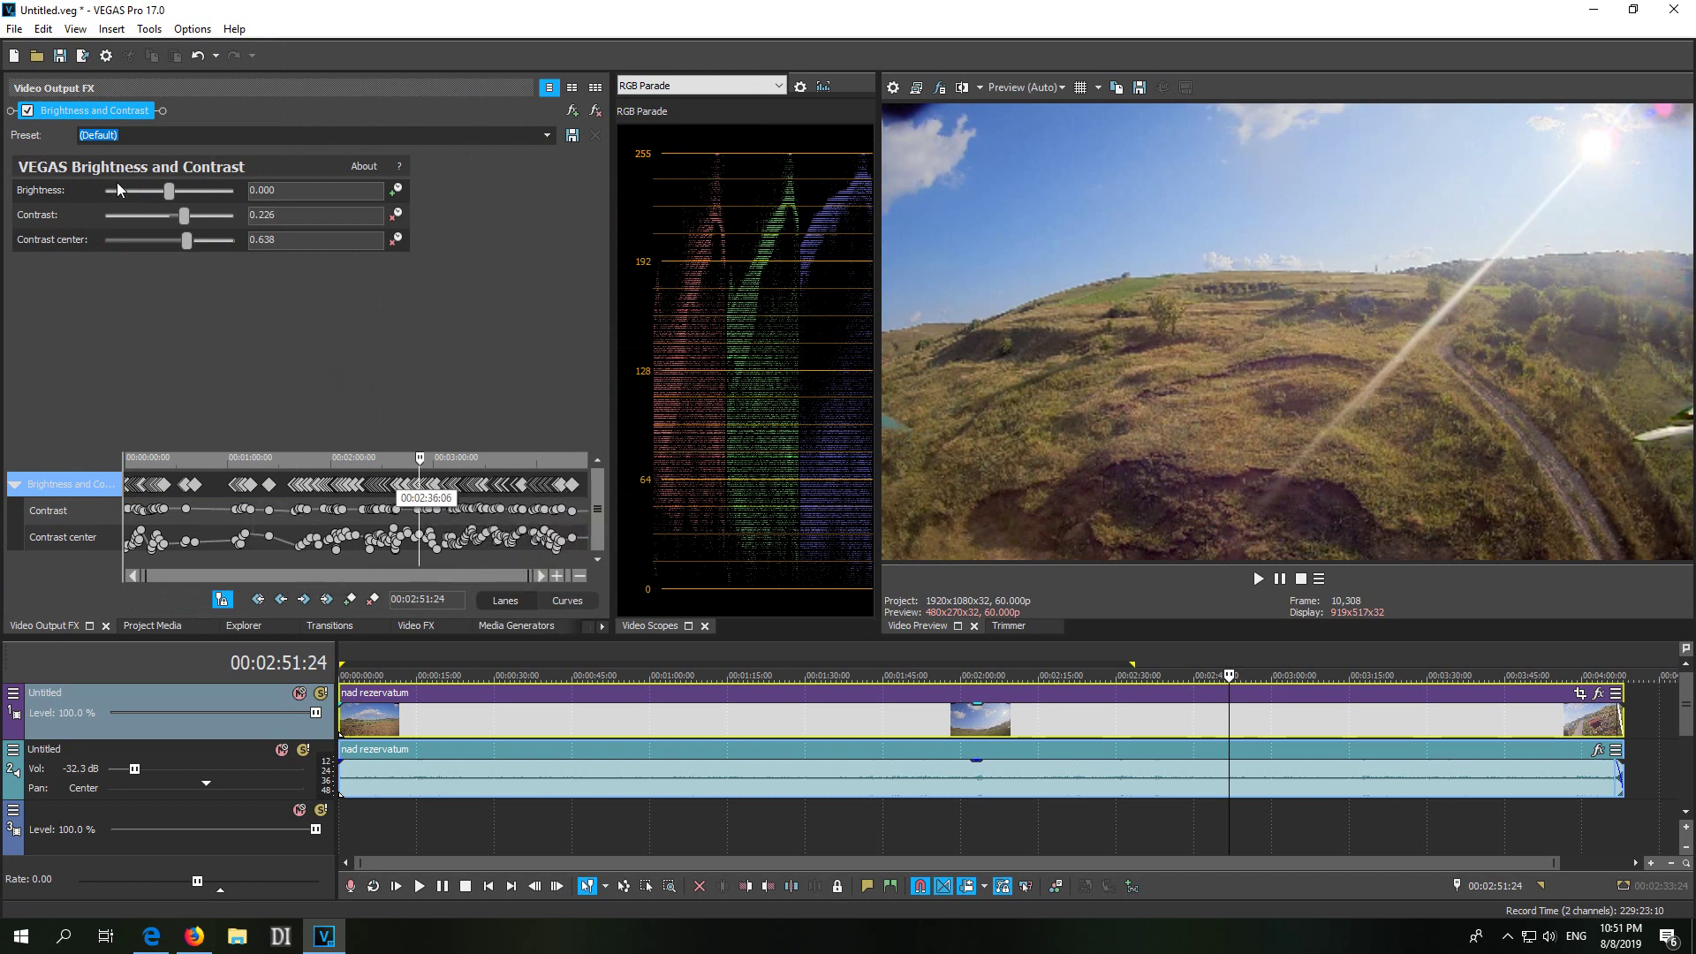
# Step: Replace the old output effect with a fresh VEGAS Brightness and Contrast at default values
pyautogui.click(595, 110)
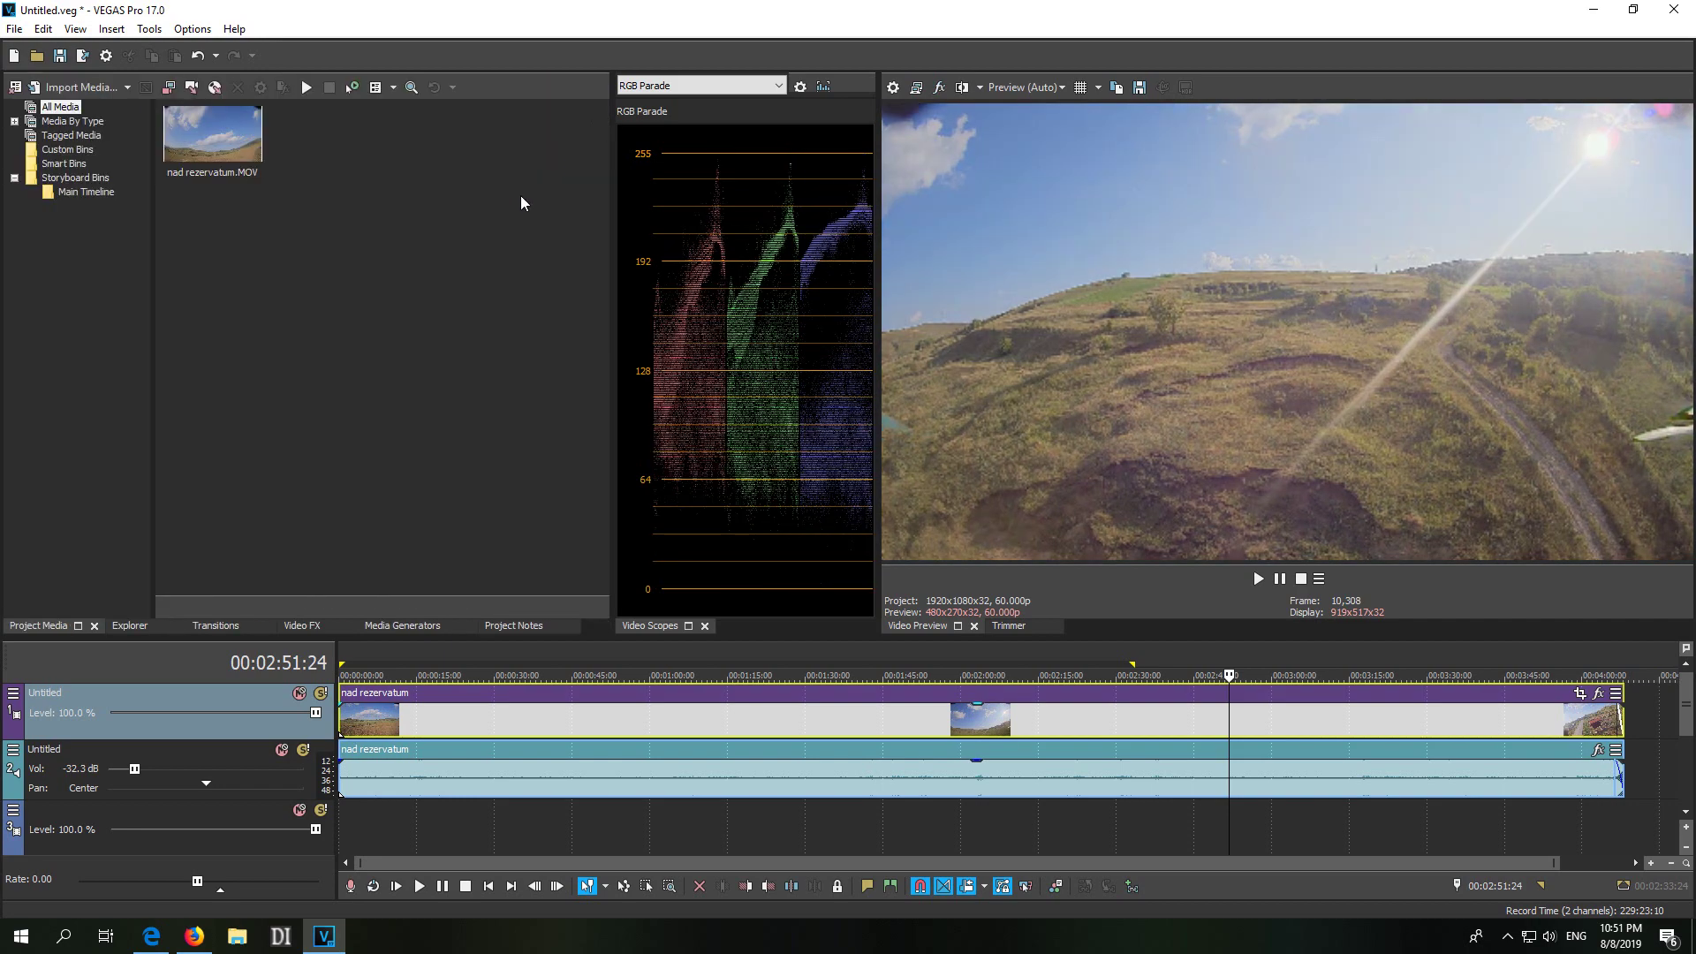
pyautogui.click(941, 89)
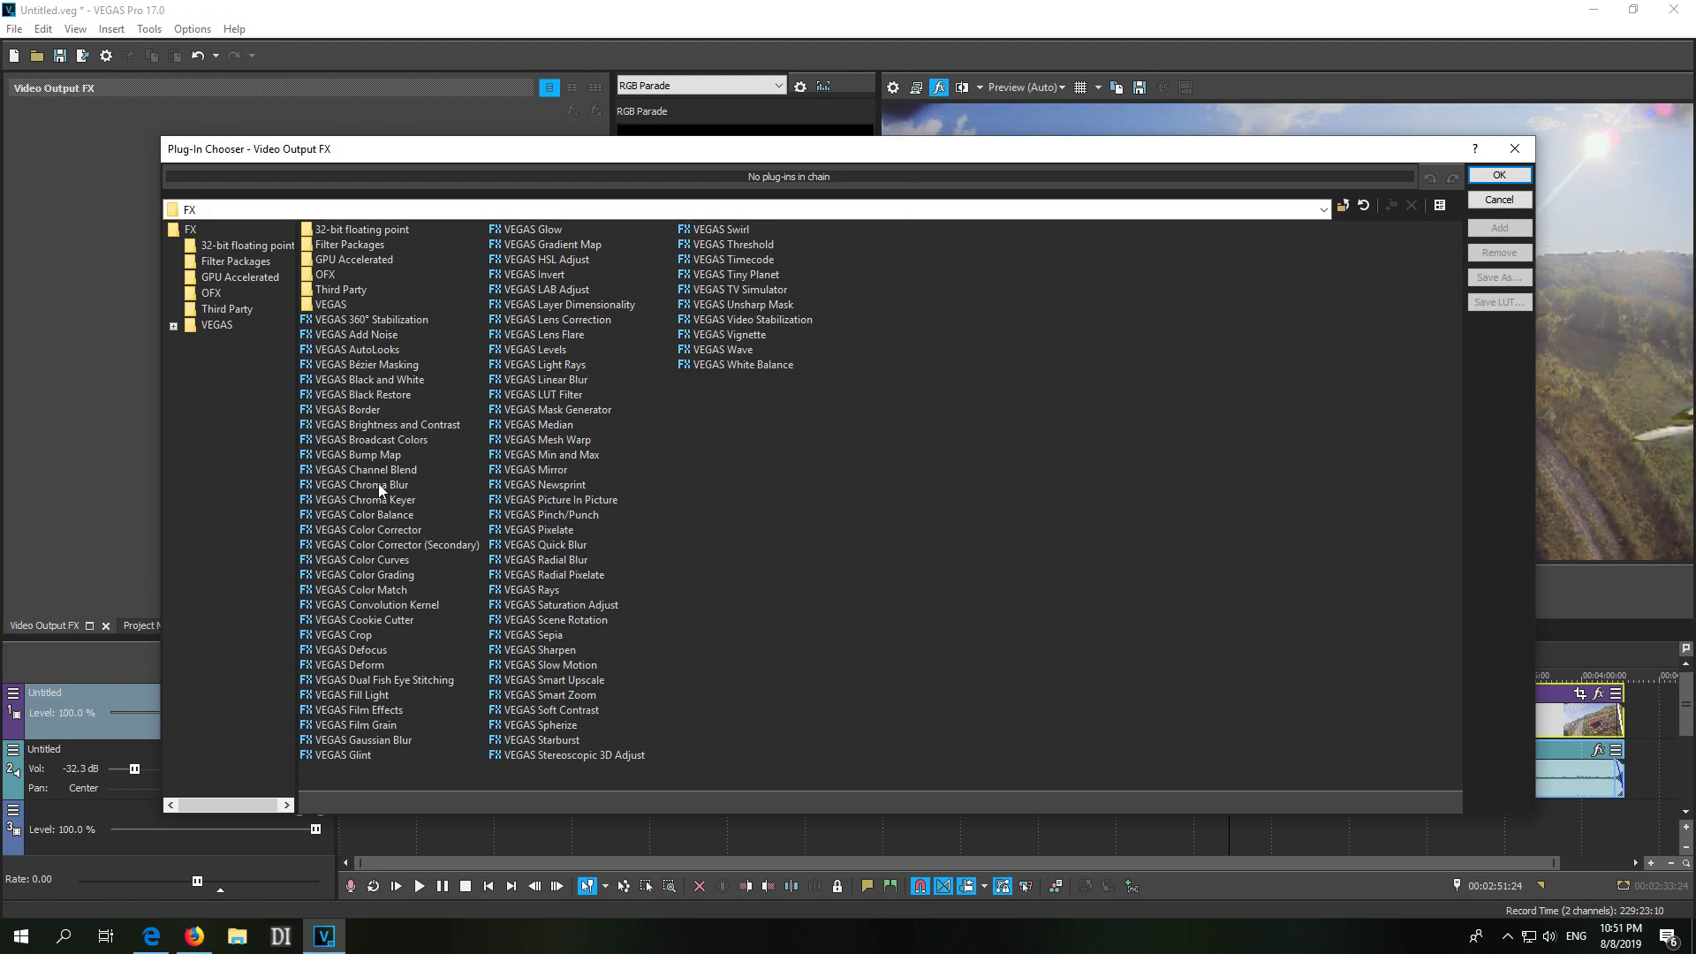
pyautogui.click(385, 425)
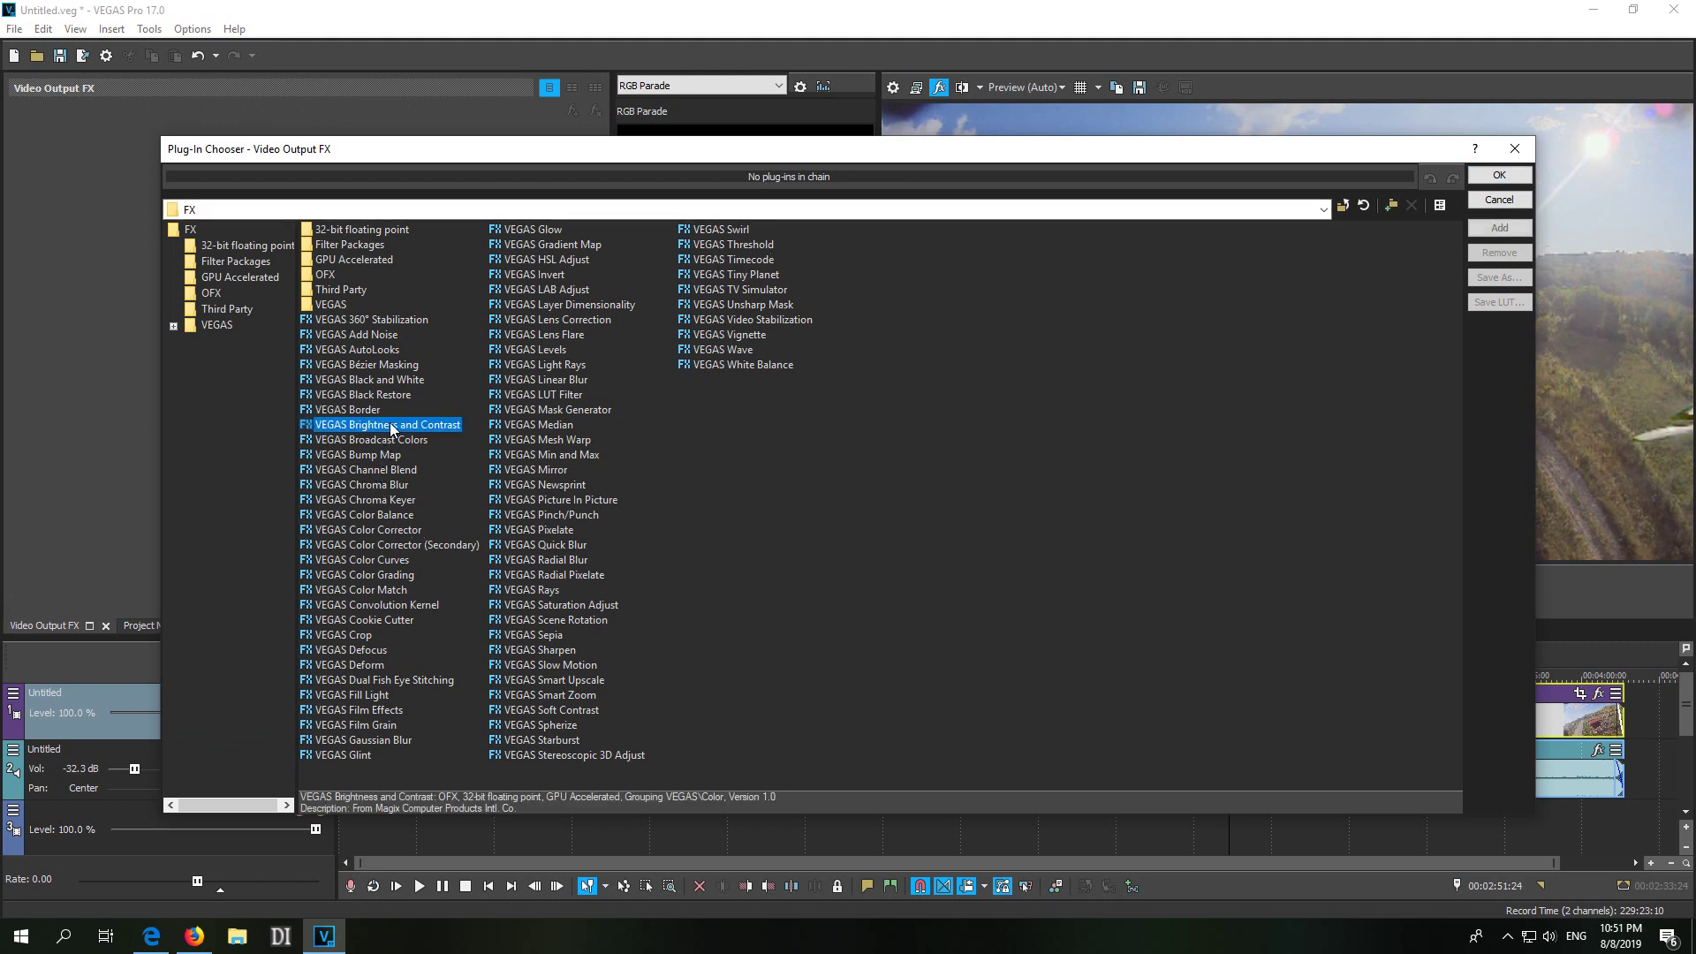
pyautogui.click(1499, 228)
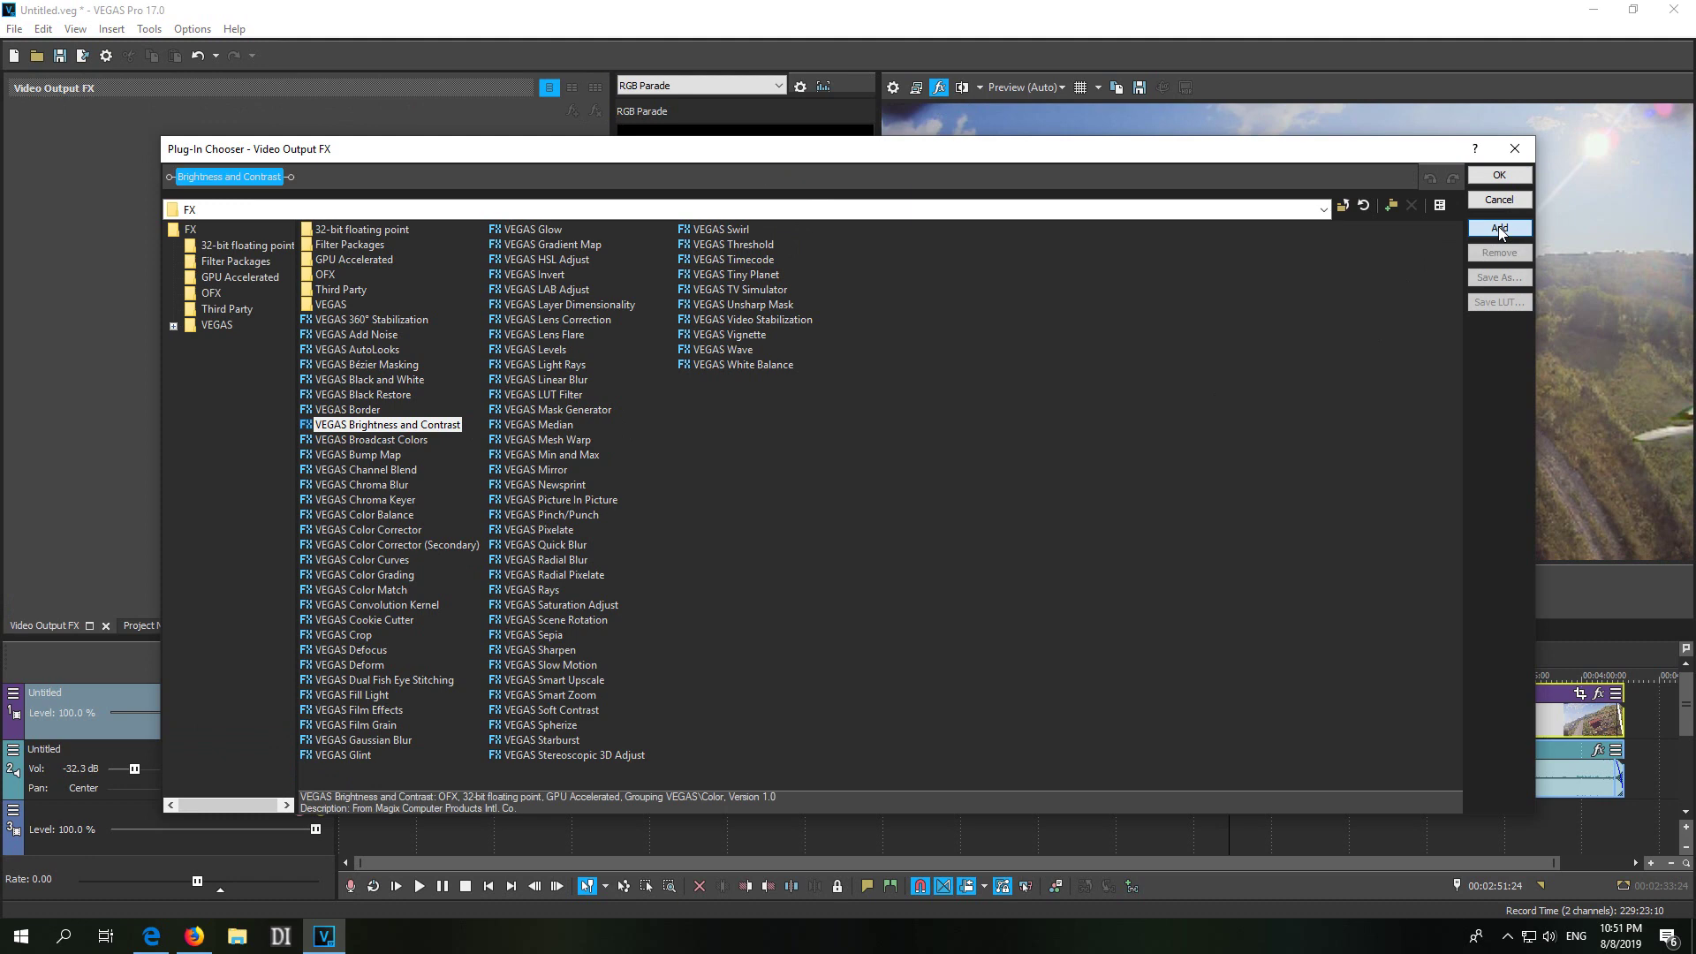
pyautogui.click(1499, 176)
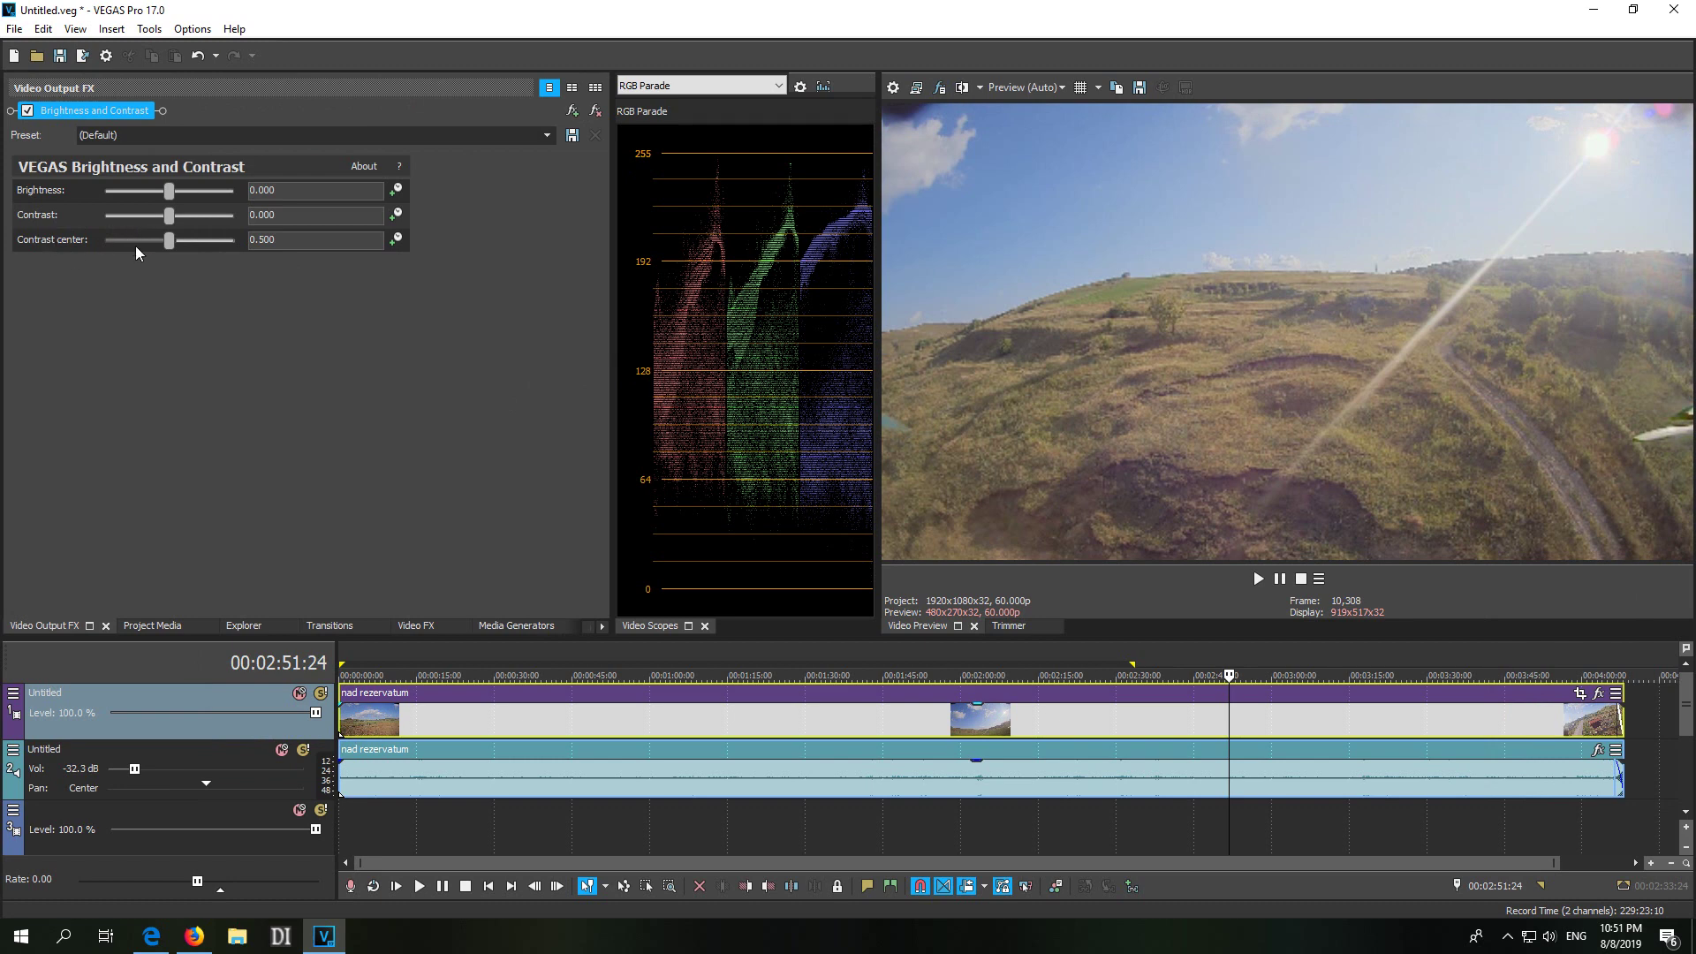
# Step: Make Contrast and Contrast center keyframeable, turn off Sync Cursor, and return to 00:00:00:00
pyautogui.click(396, 214)
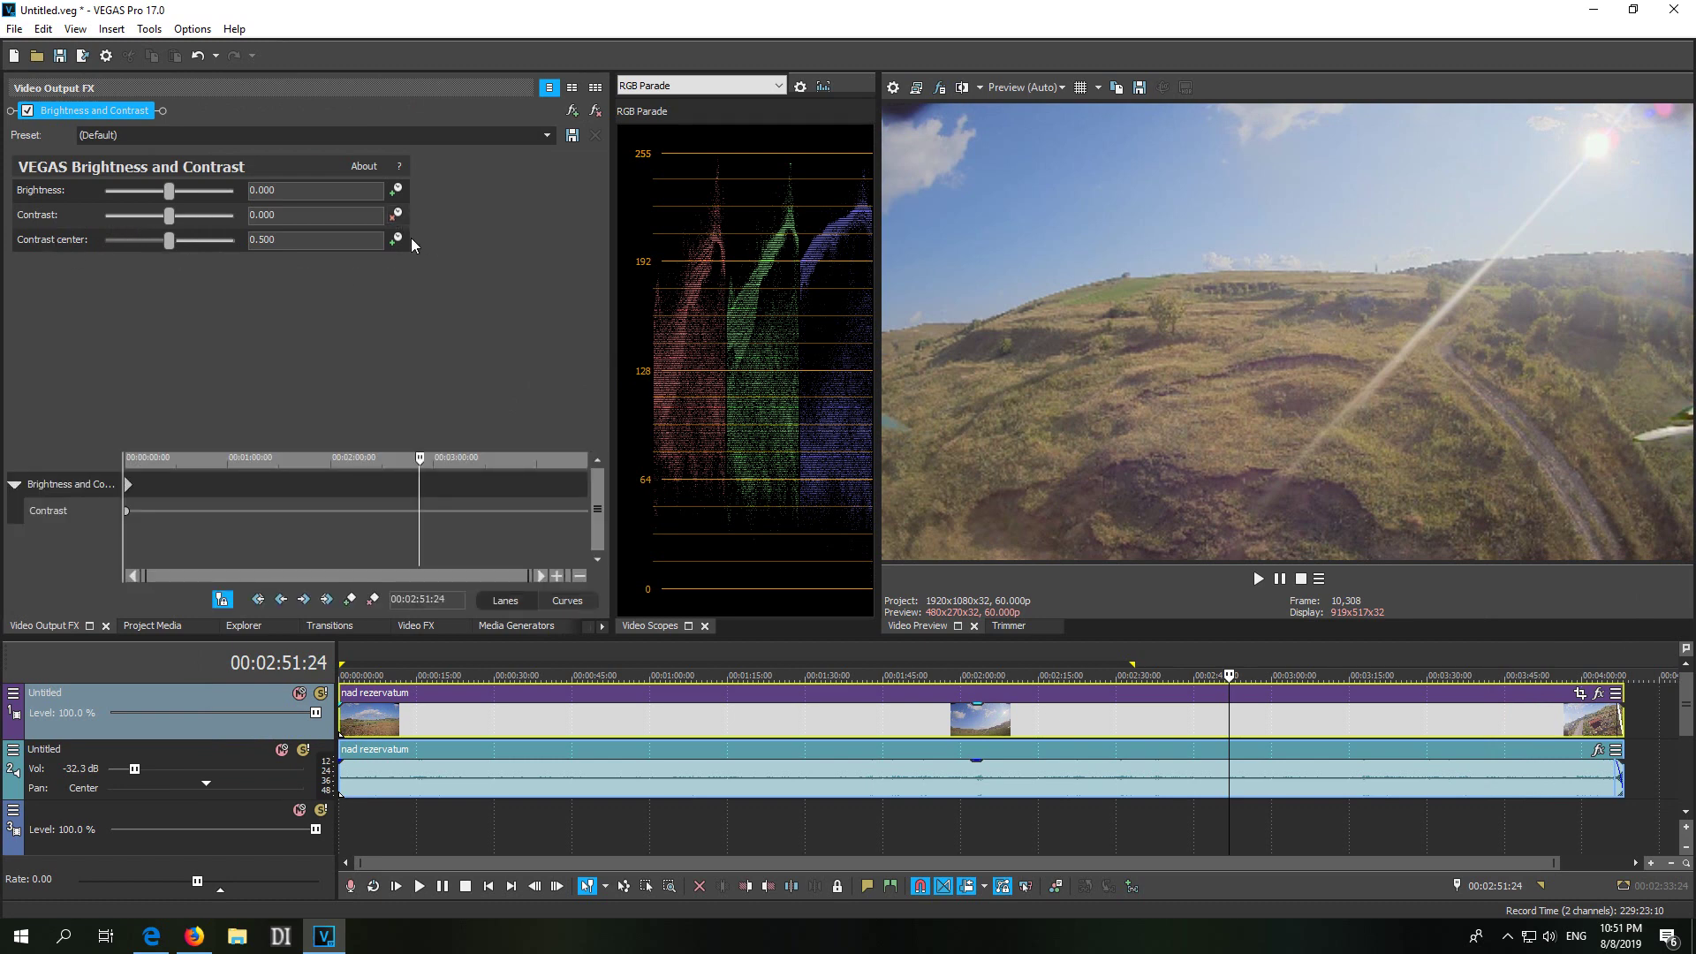
pyautogui.click(397, 240)
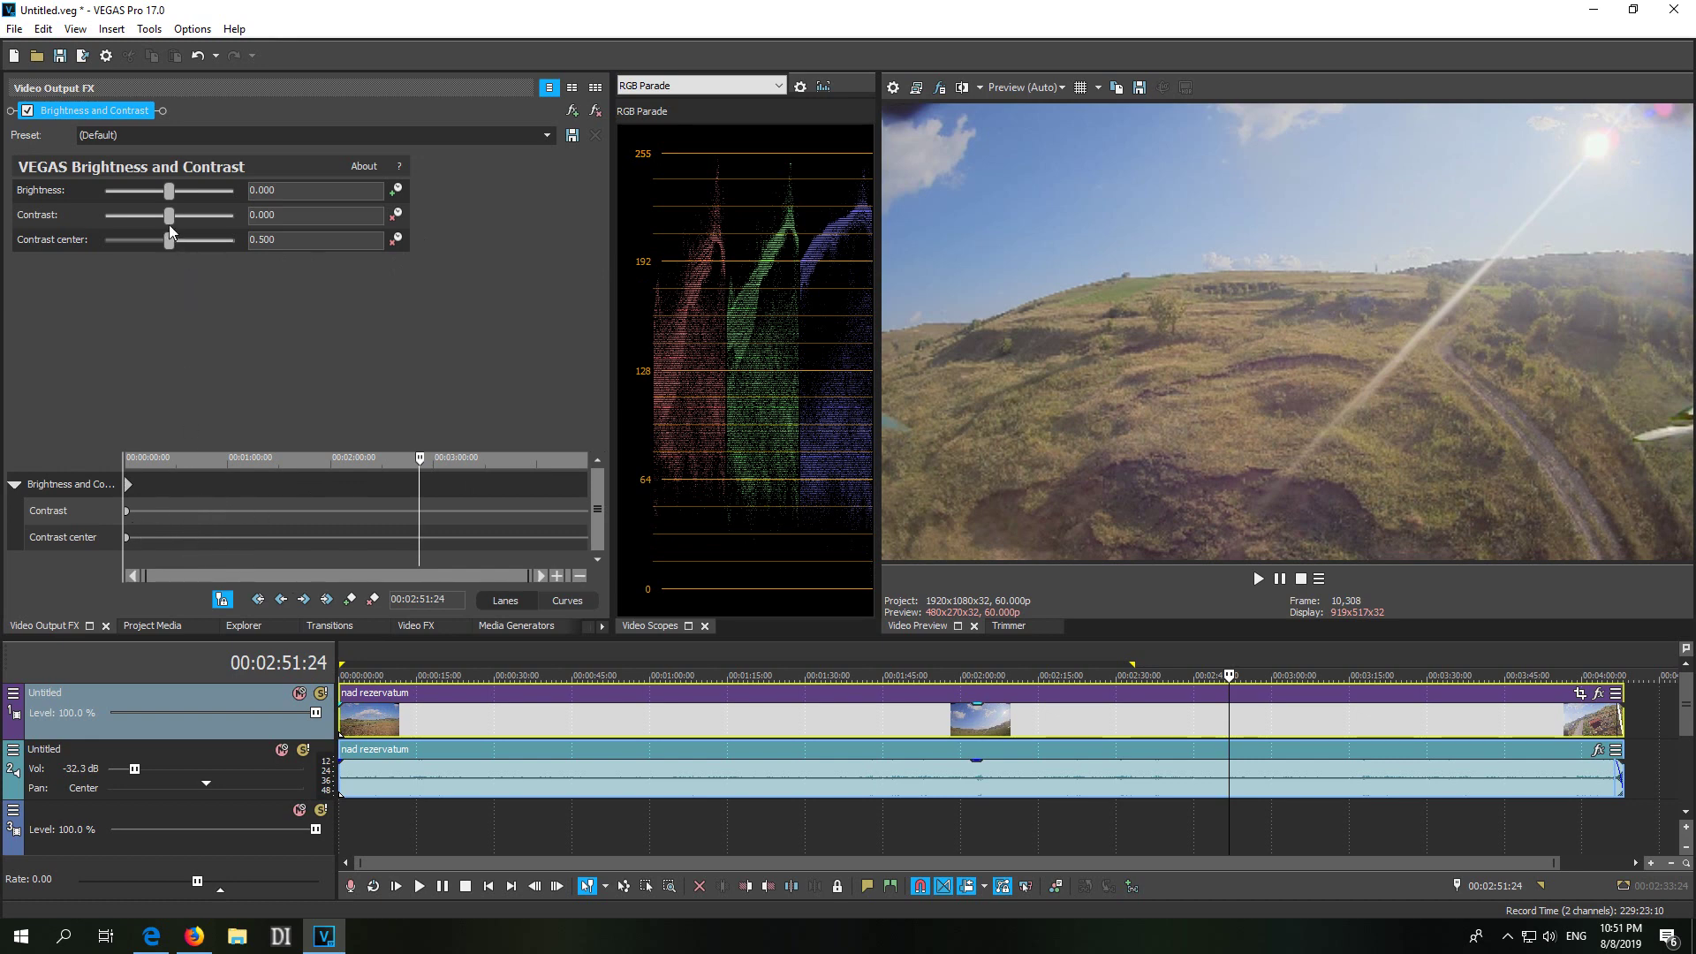
pyautogui.moveTo(421, 455); pyautogui.dragTo(305, 457)
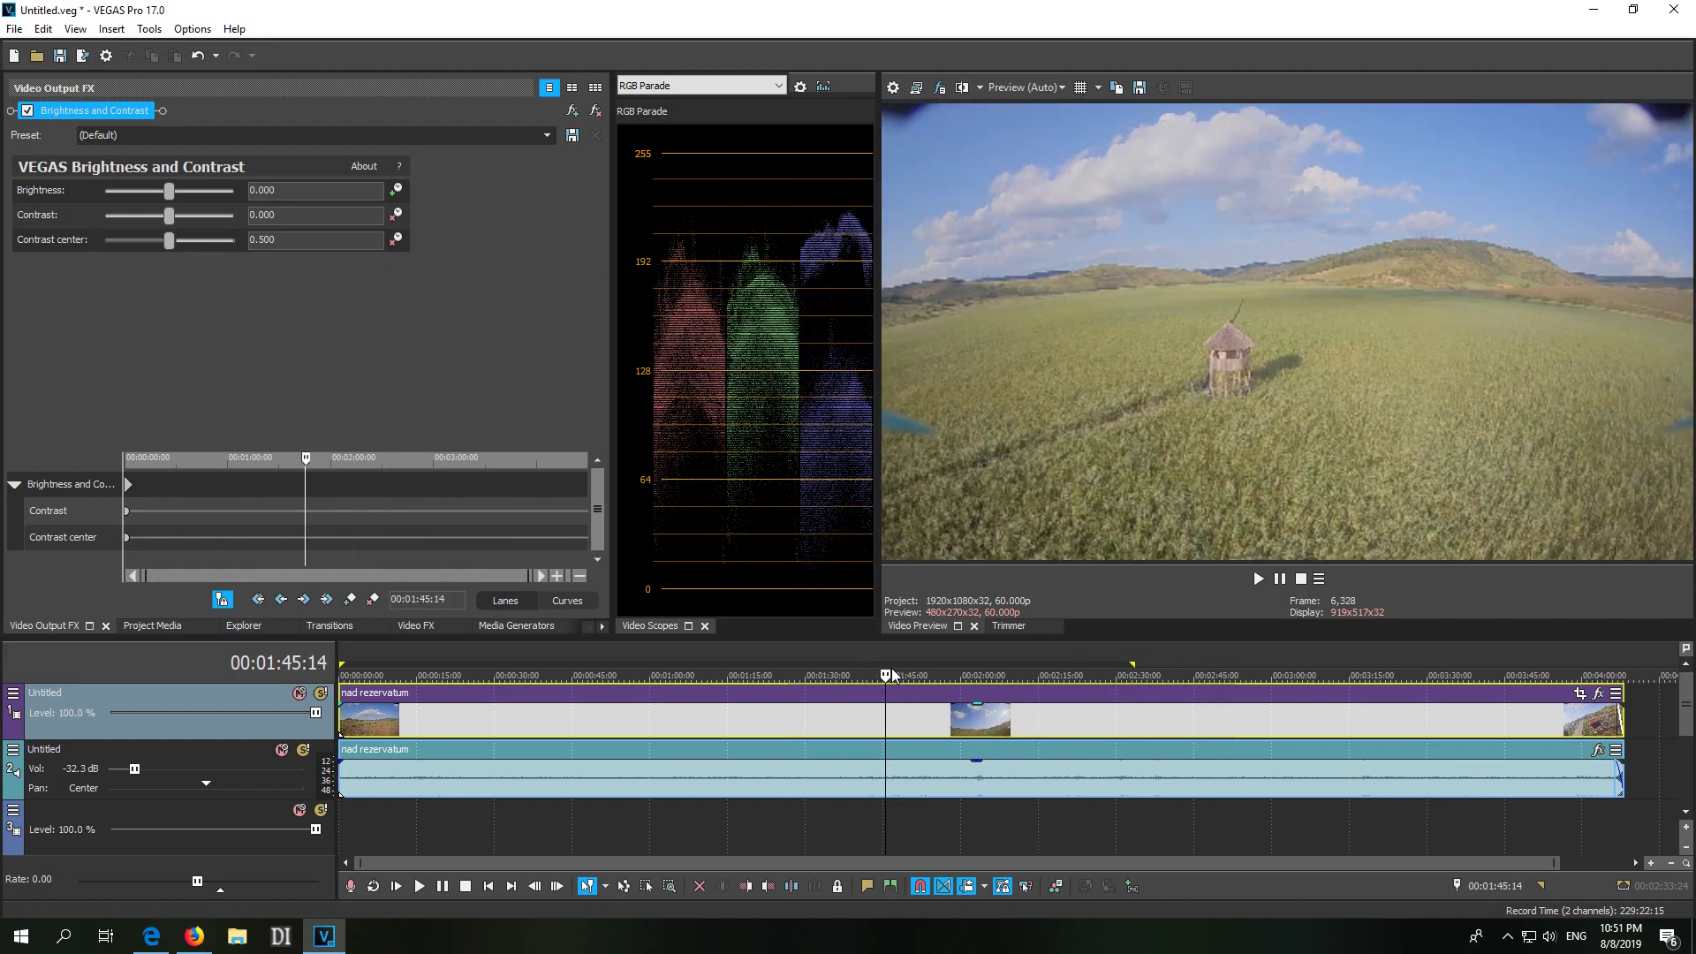
pyautogui.click(221, 600)
pyautogui.moveTo(304, 458); pyautogui.dragTo(119, 464)
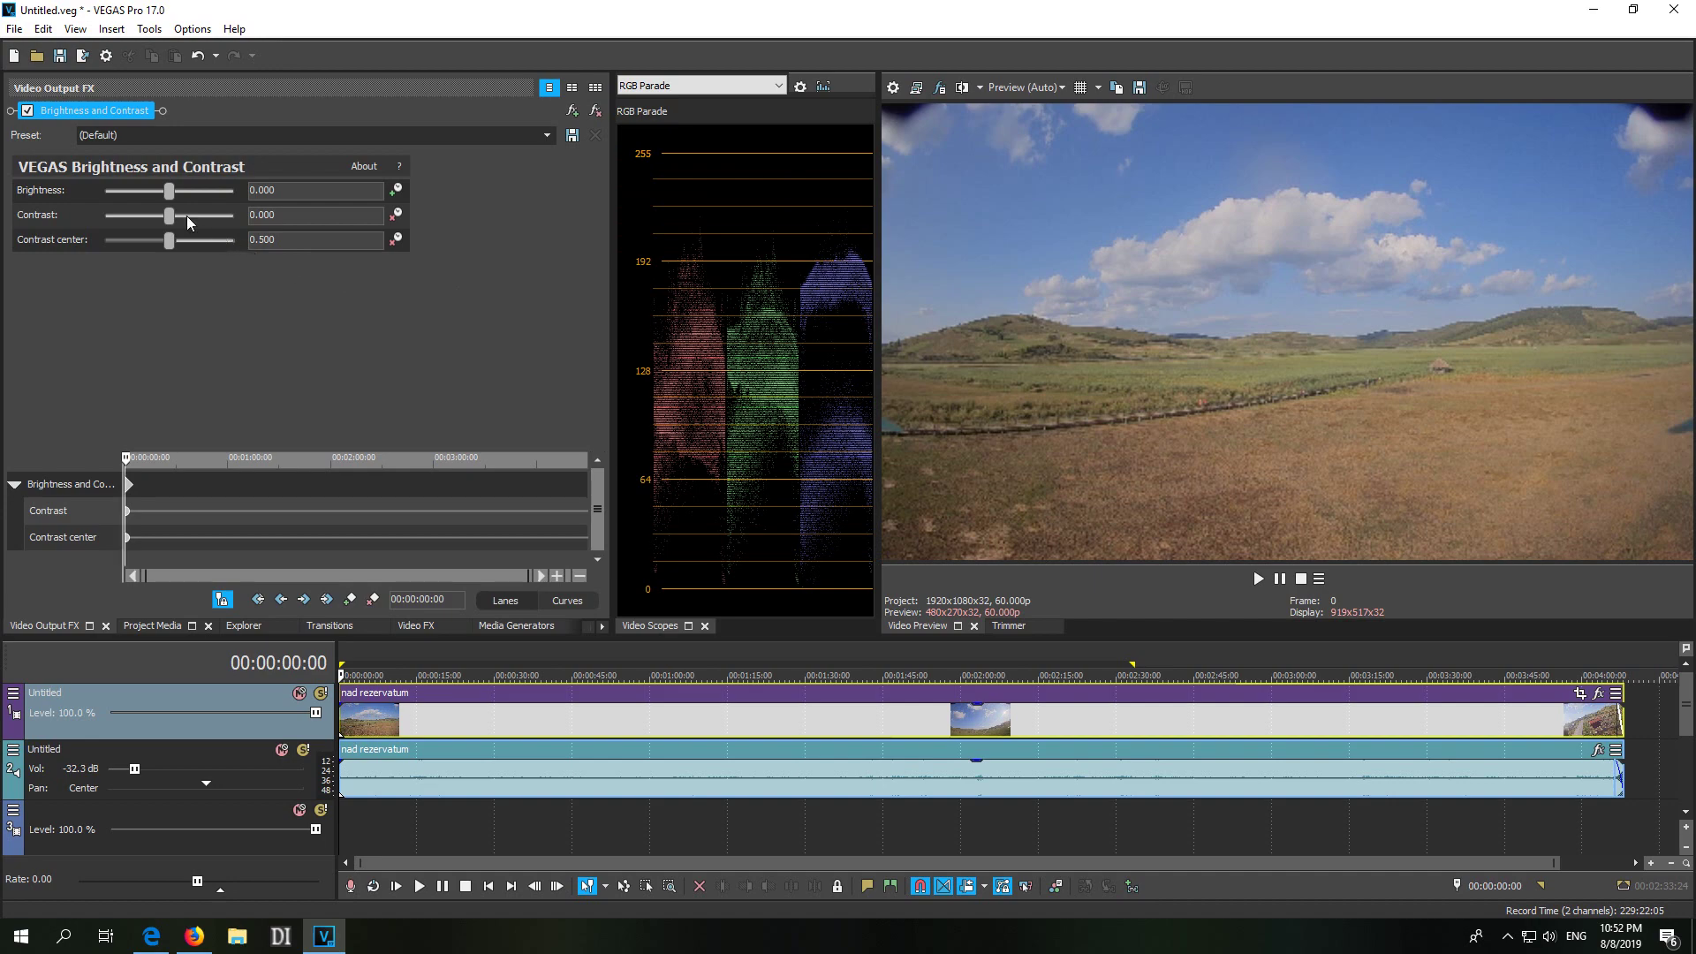
# Step: At 00:00:00:00 set Contrast to 0.238 and Contrast center to 0.177
pyautogui.moveTo(171, 220)
pyautogui.mouseDown()
pyautogui.moveTo(192, 218)
pyautogui.moveTo(125, 216)
pyautogui.moveTo(208, 219)
pyautogui.moveTo(184, 222)
pyautogui.mouseUp()
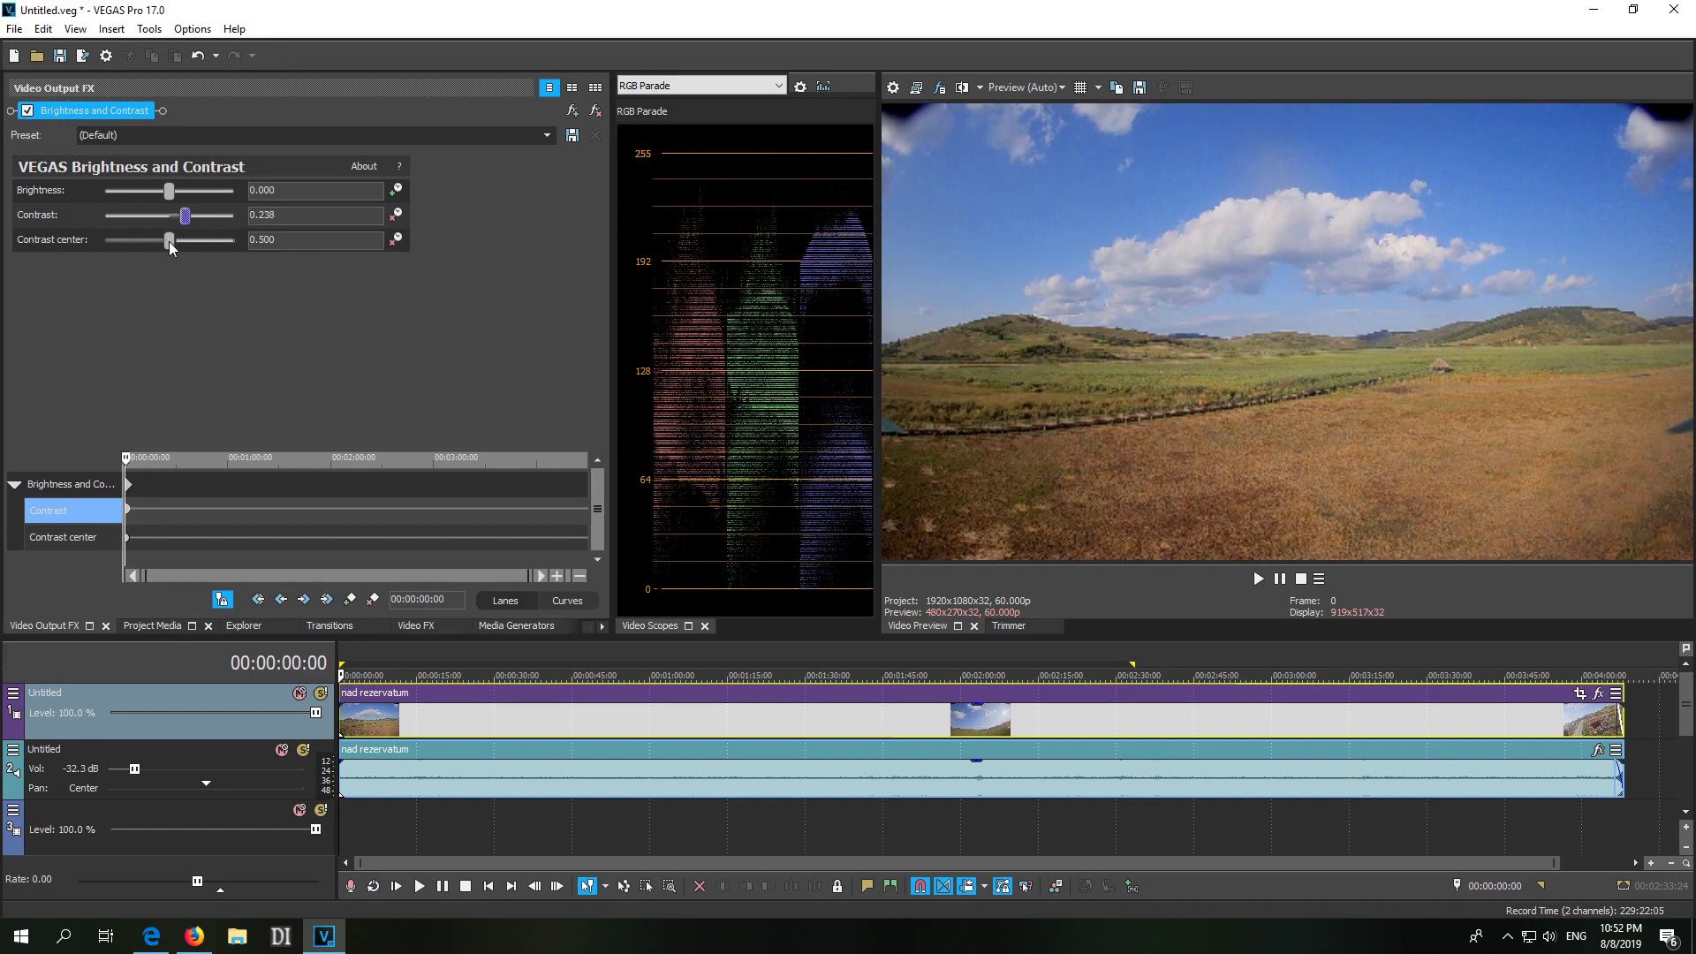
pyautogui.moveTo(168, 241); pyautogui.dragTo(125, 241)
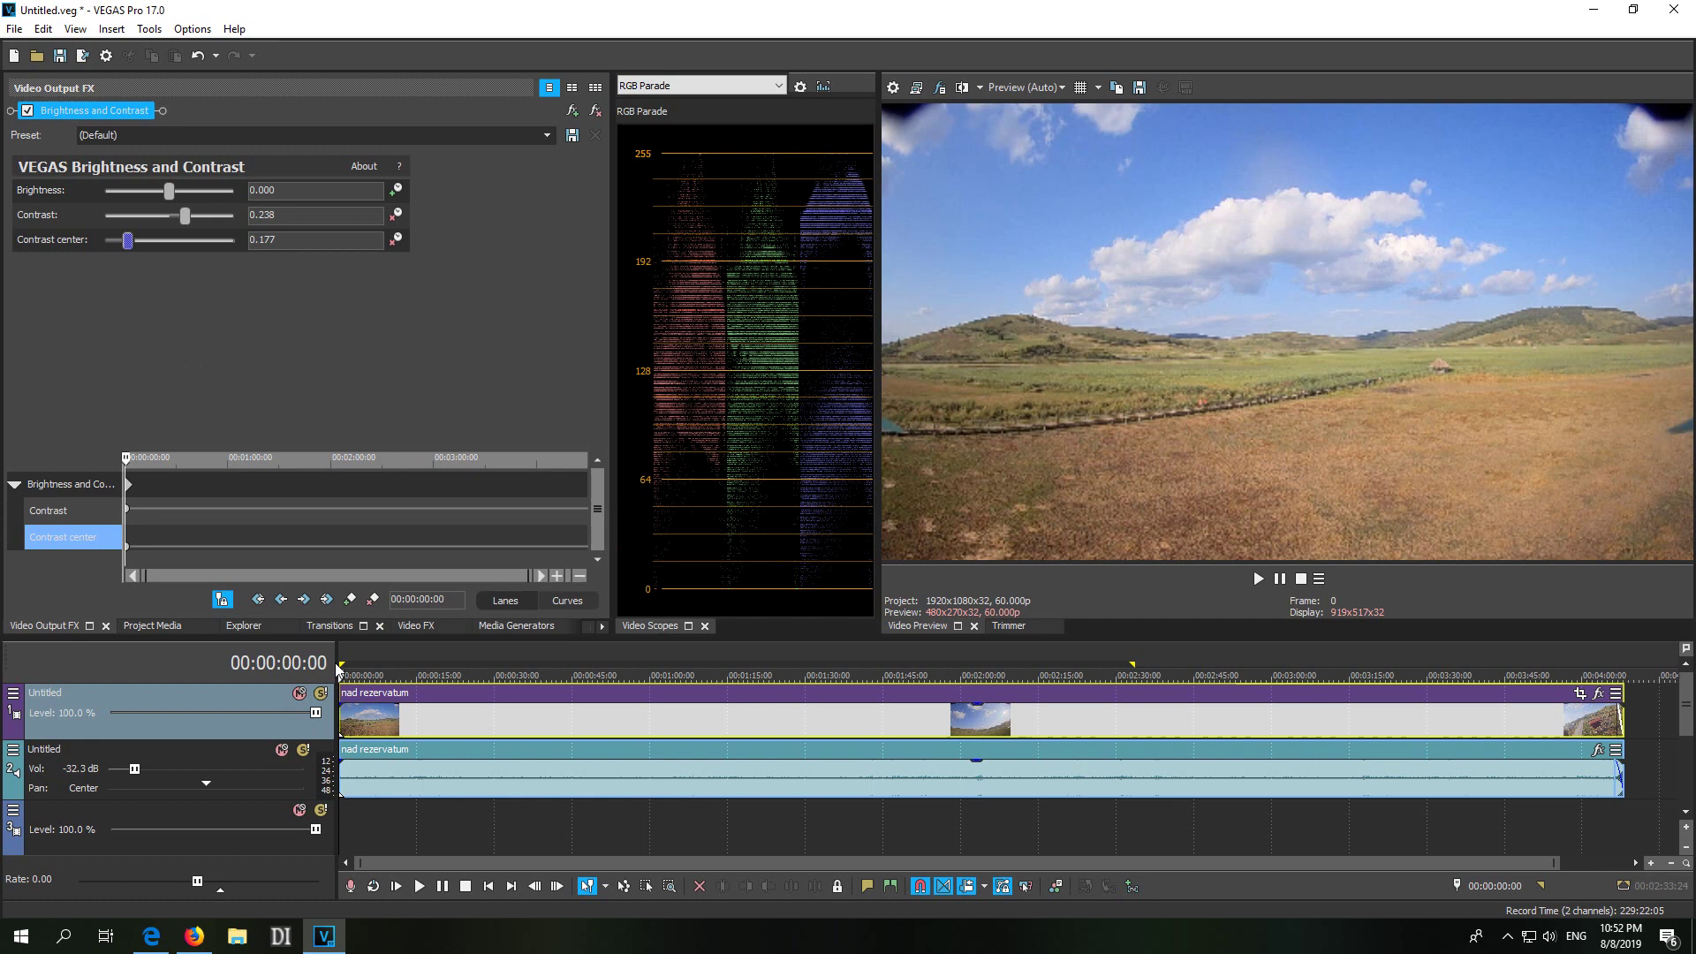
# Step: Zoom the keyframe timeline to 0–20 s, play from the start, and stop at 00:00:02:03
pyautogui.scroll(5, 163, 508)
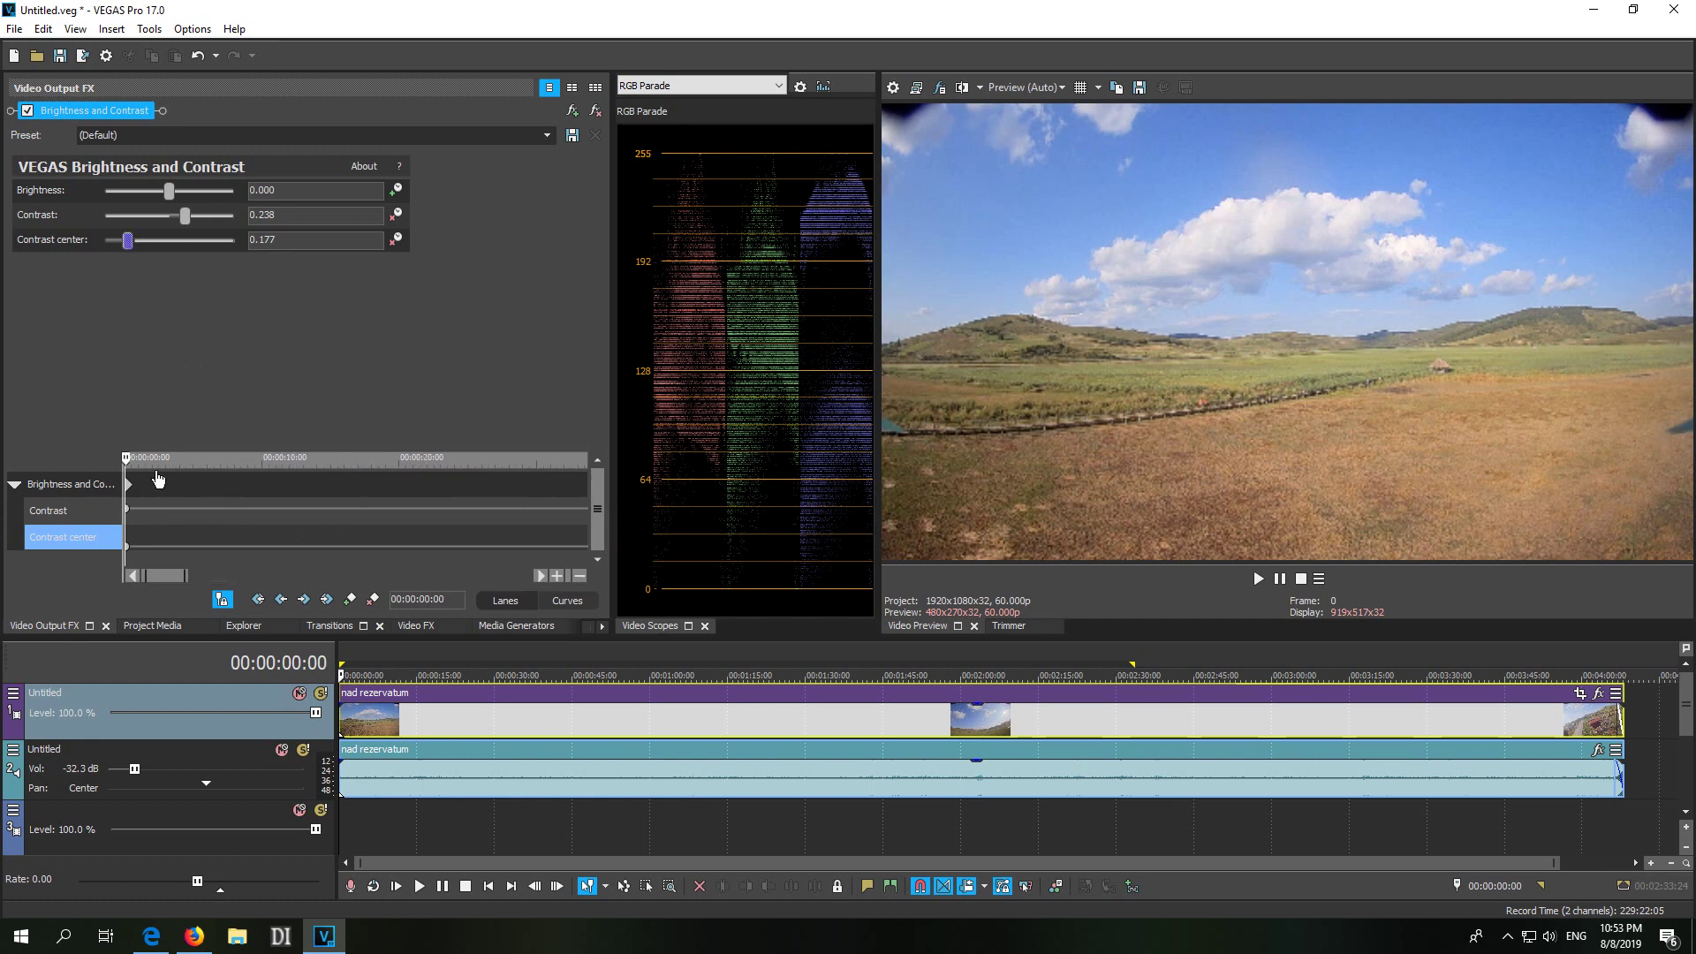
pyautogui.press('space')
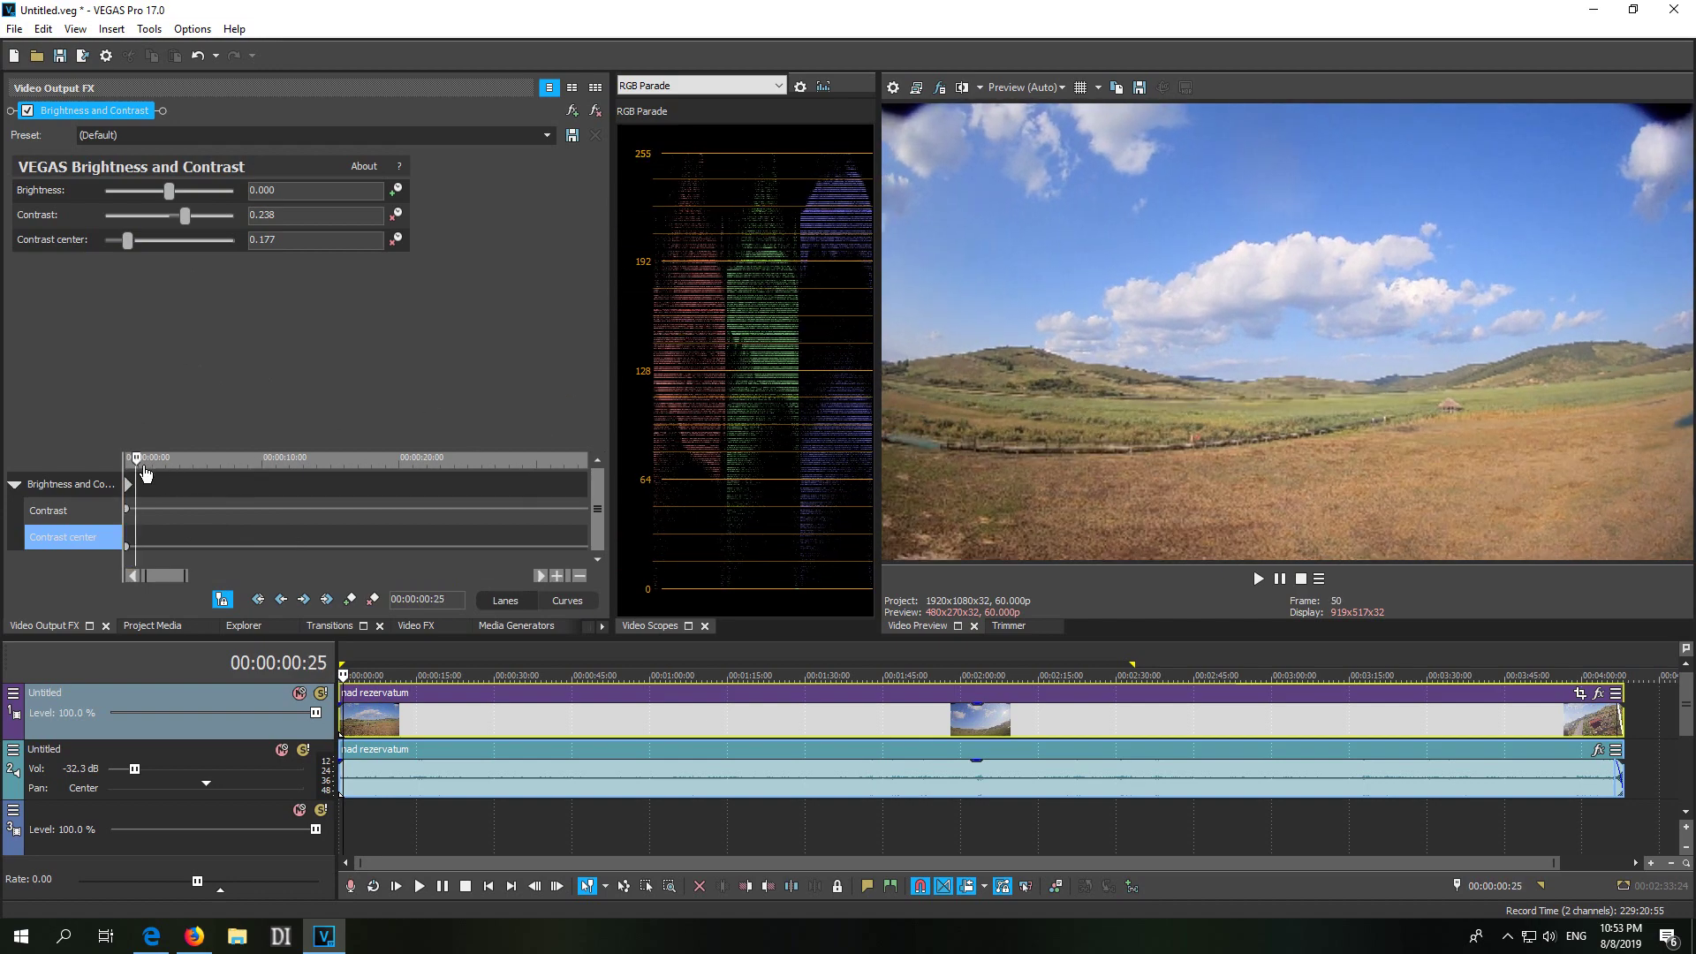
pyautogui.click(140, 457)
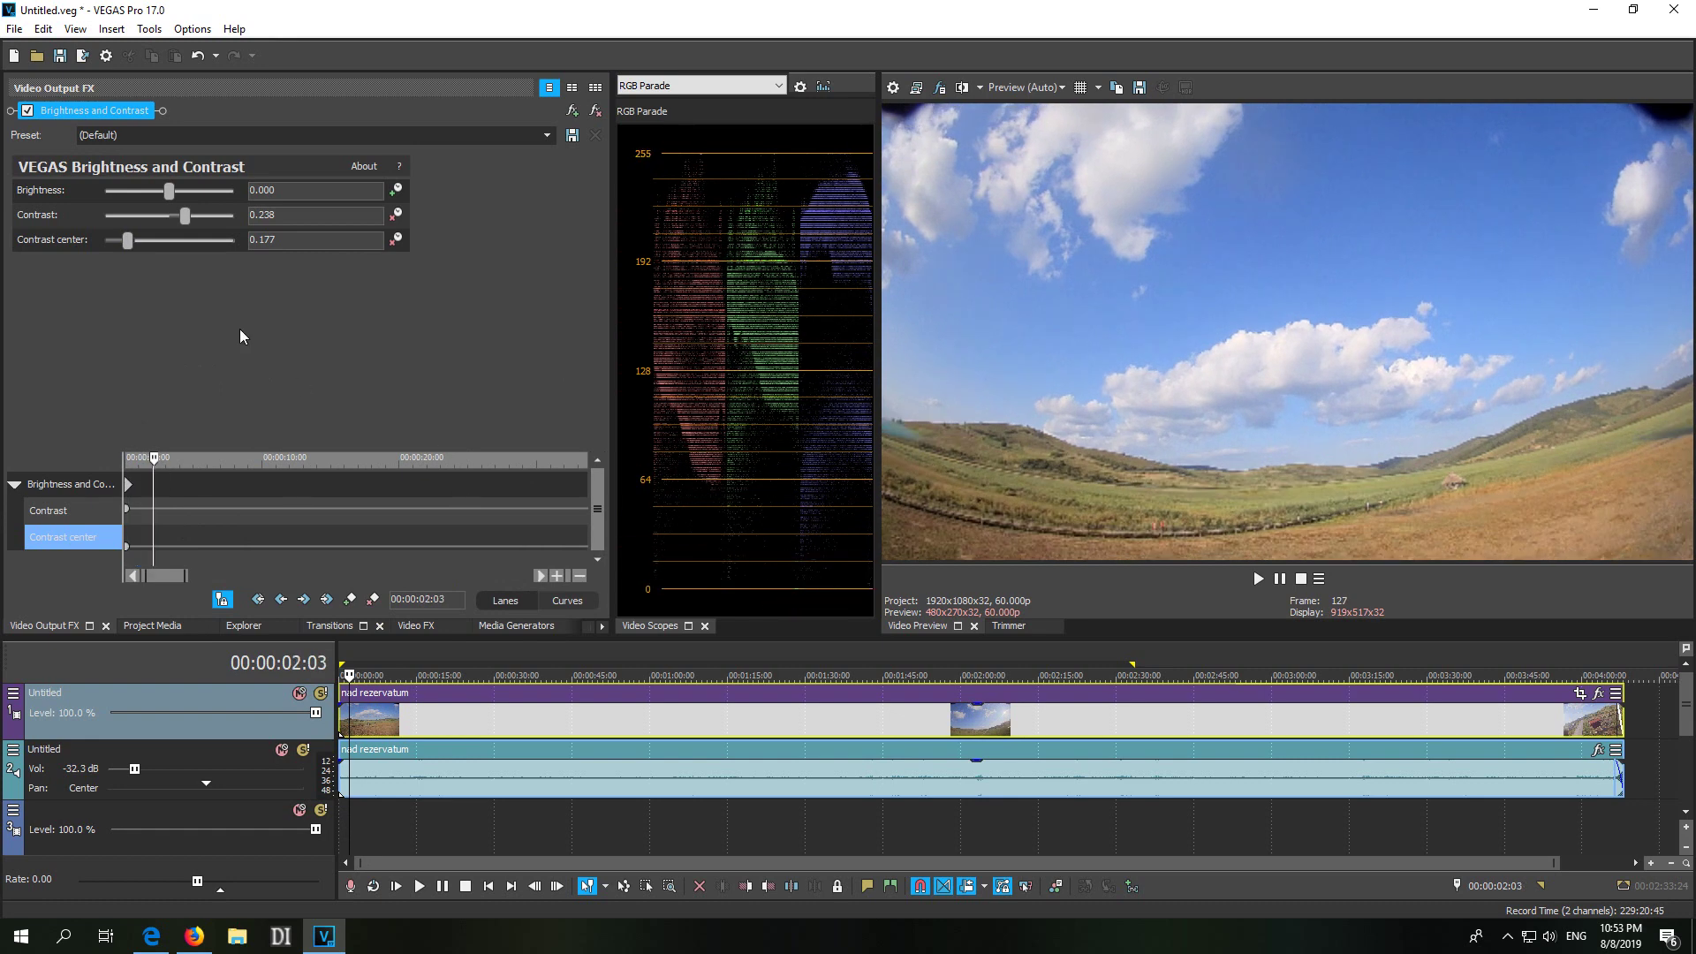
# Step: Keyframe Contrast center 0.279 with contrast 0.306 at 00:00:02:03, then move to about four seconds
pyautogui.moveTo(124, 240); pyautogui.dragTo(193, 226)
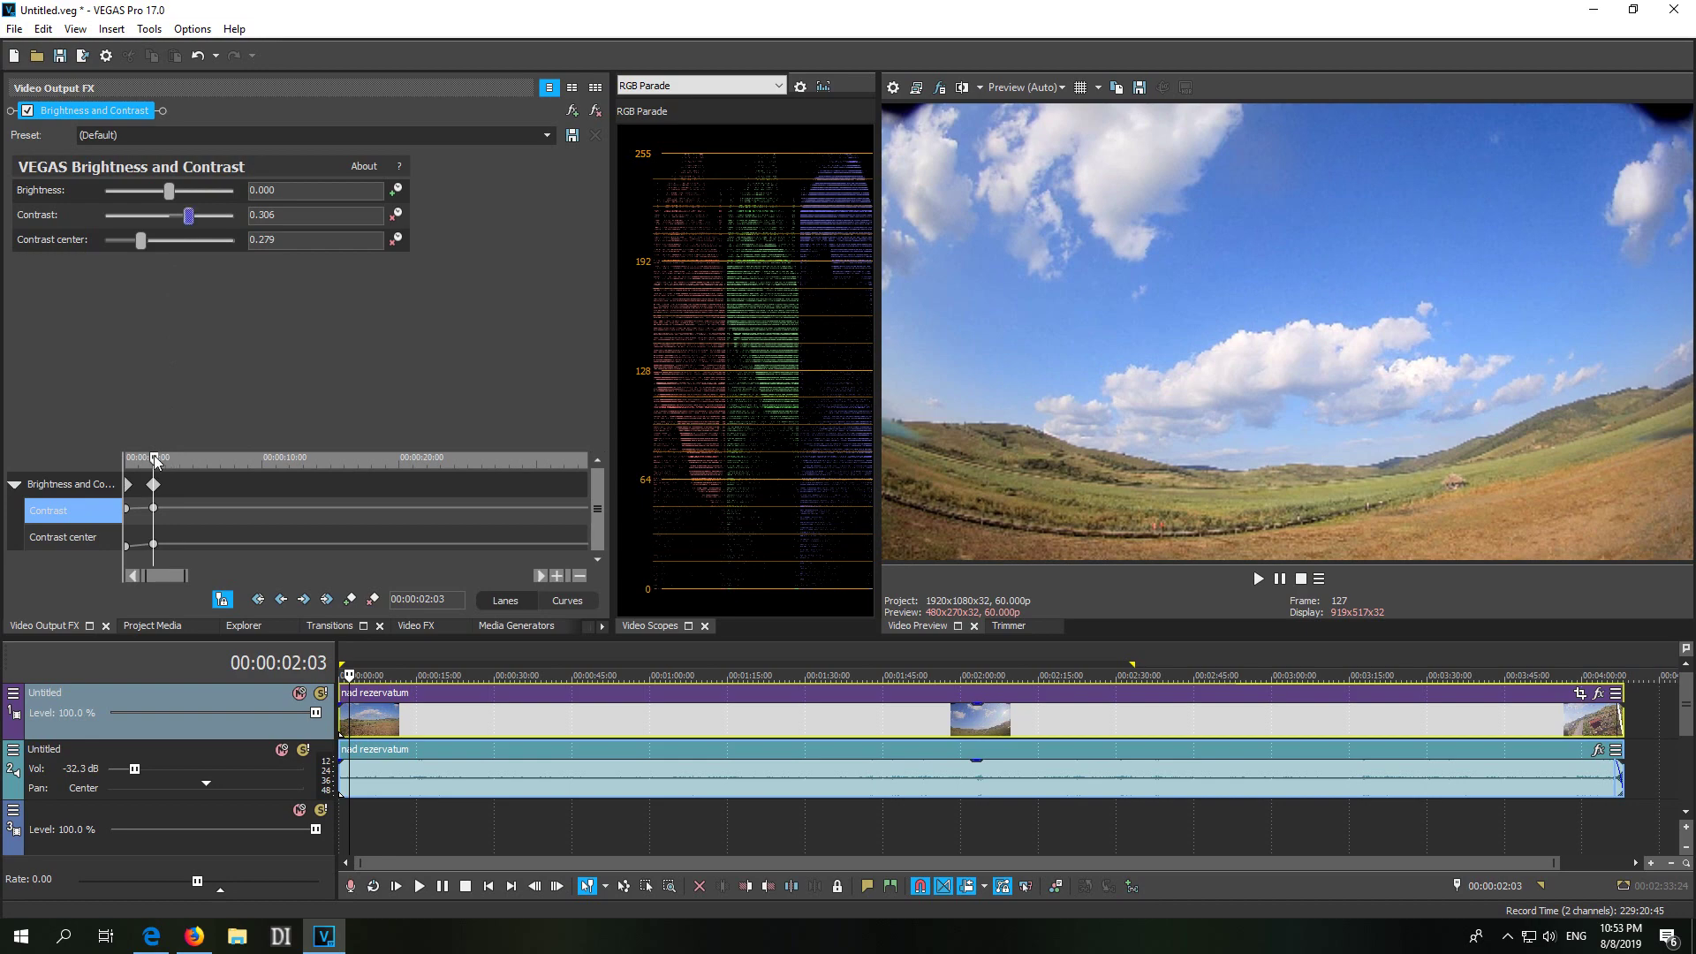
pyautogui.moveTo(154, 508)
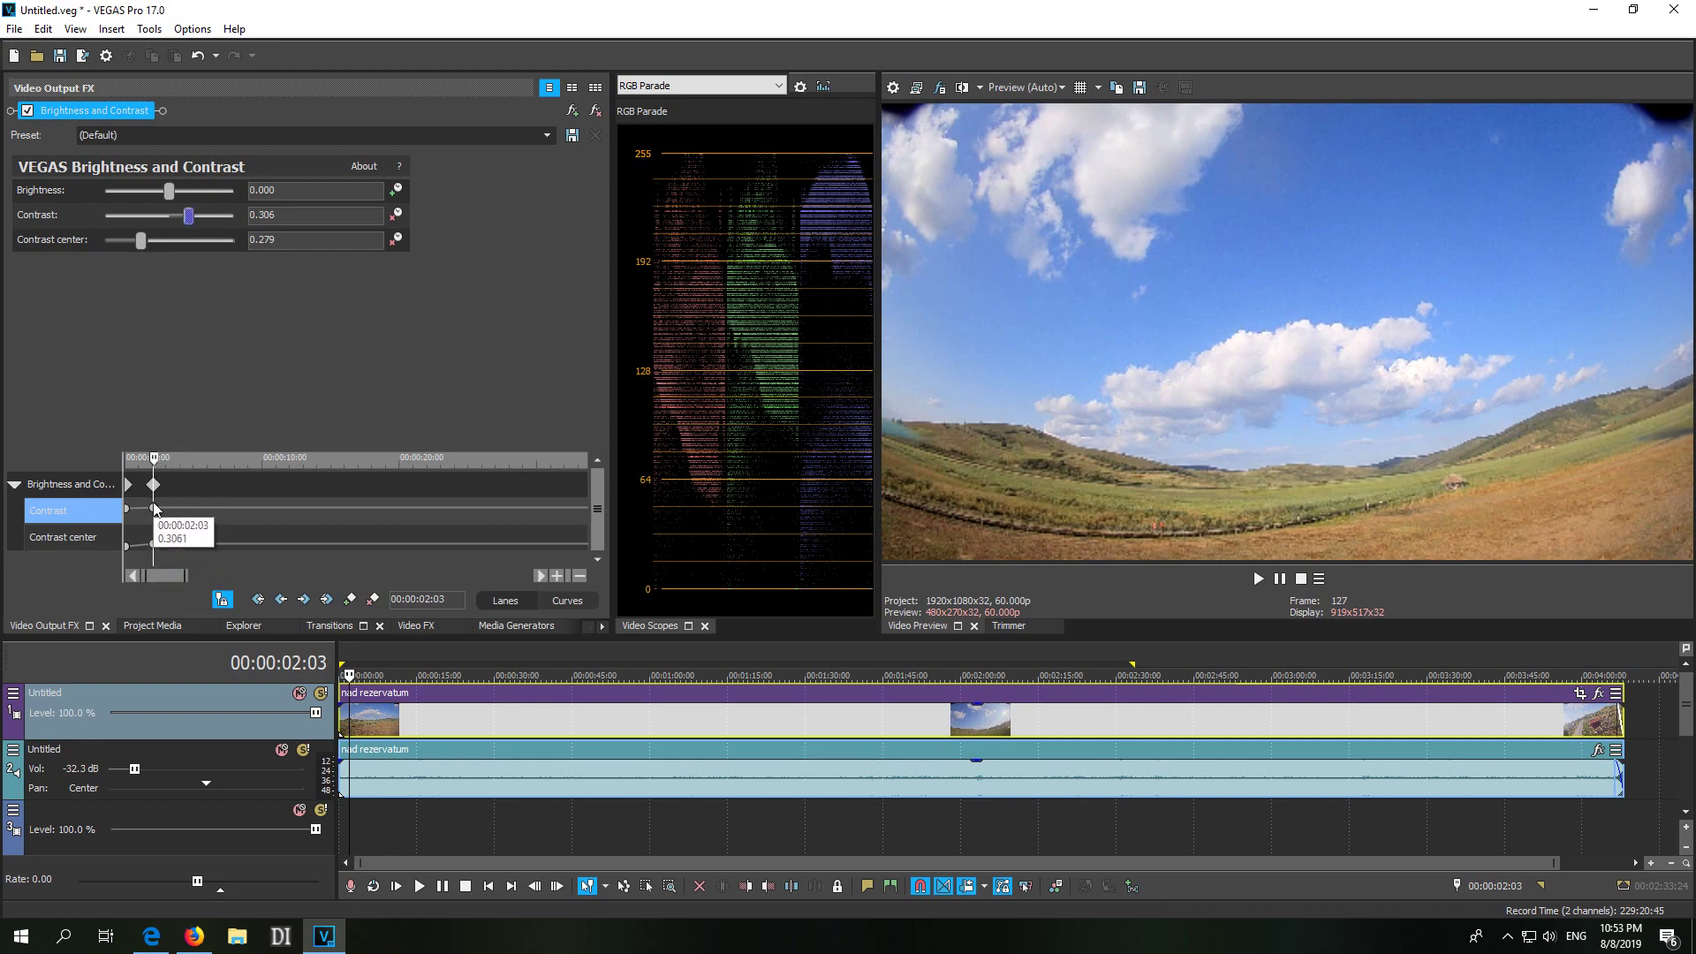
pyautogui.click(158, 460)
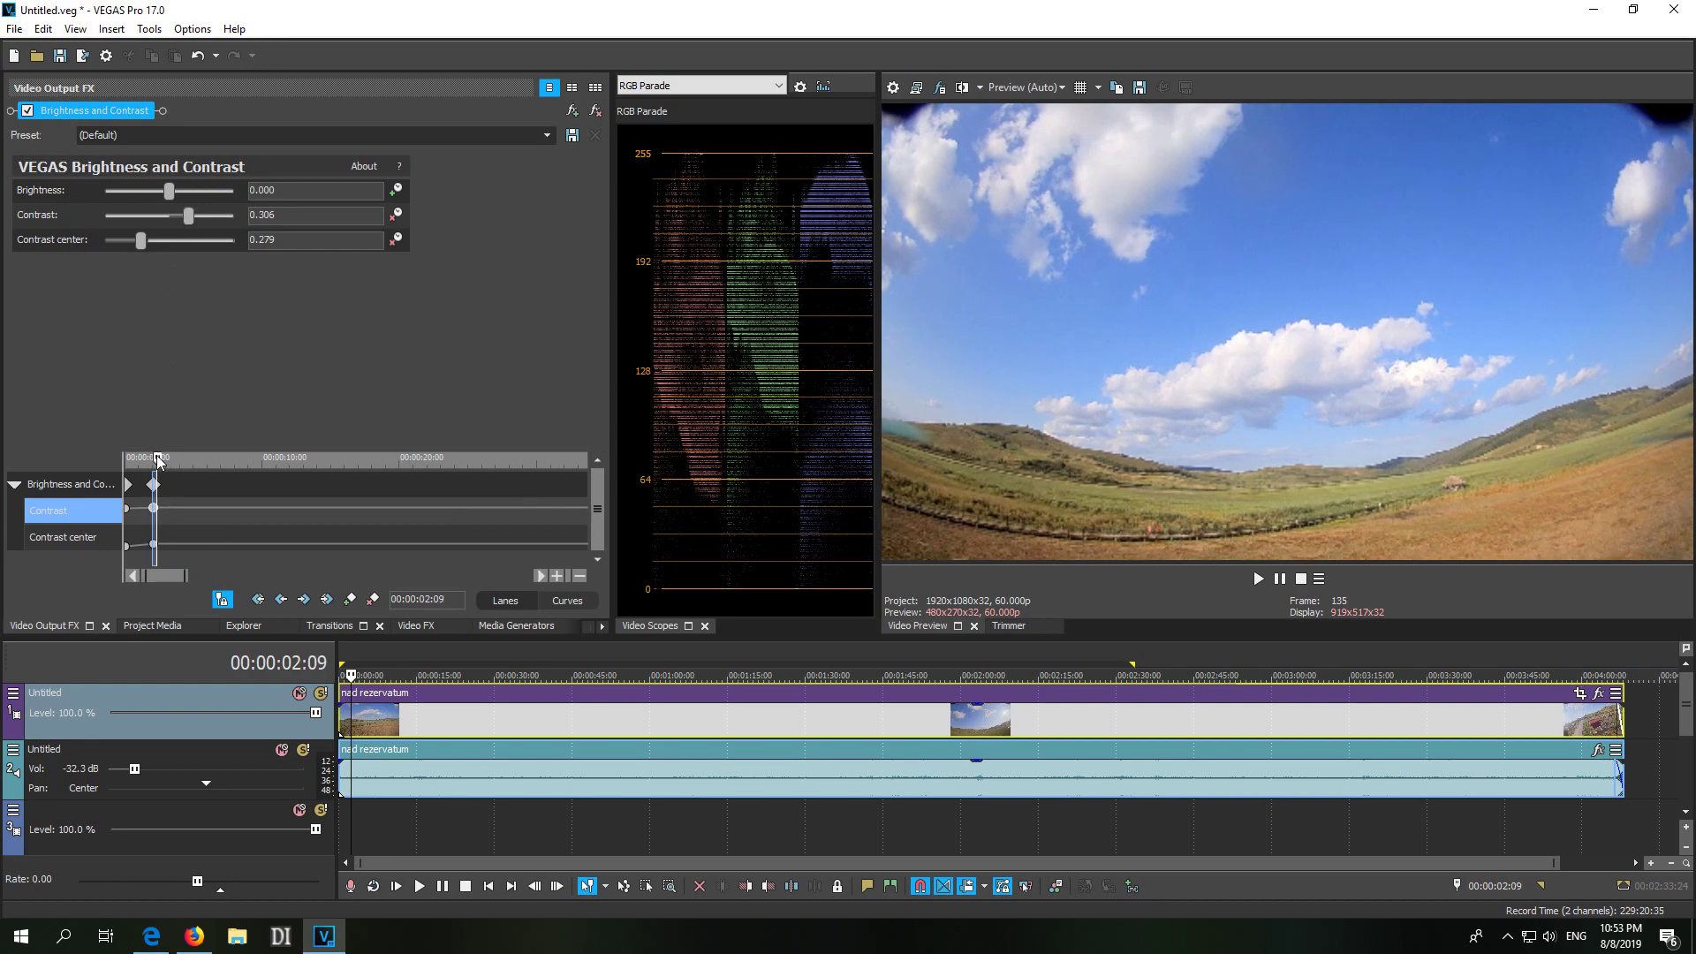
pyautogui.moveTo(158, 459); pyautogui.dragTo(189, 463)
# Step: Add a keyframe at 00:00:04:21 and lower contrast in keyframes near 5 s and 00:00:05:14
pyautogui.click(189, 463)
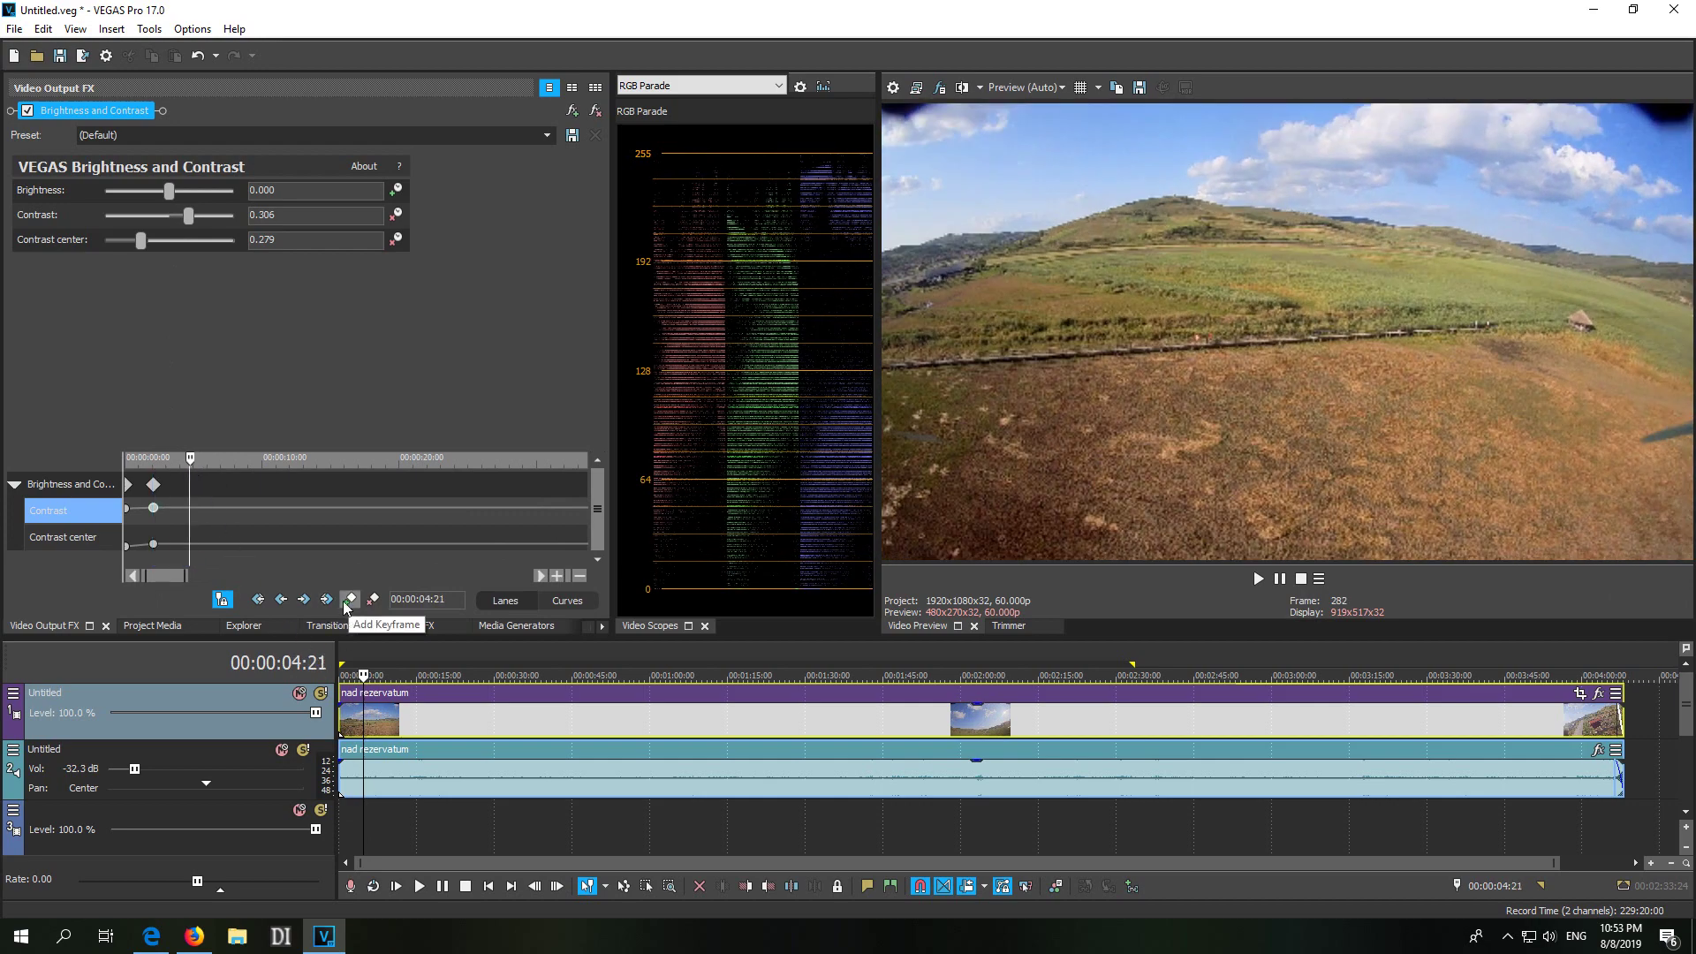
pyautogui.click(351, 600)
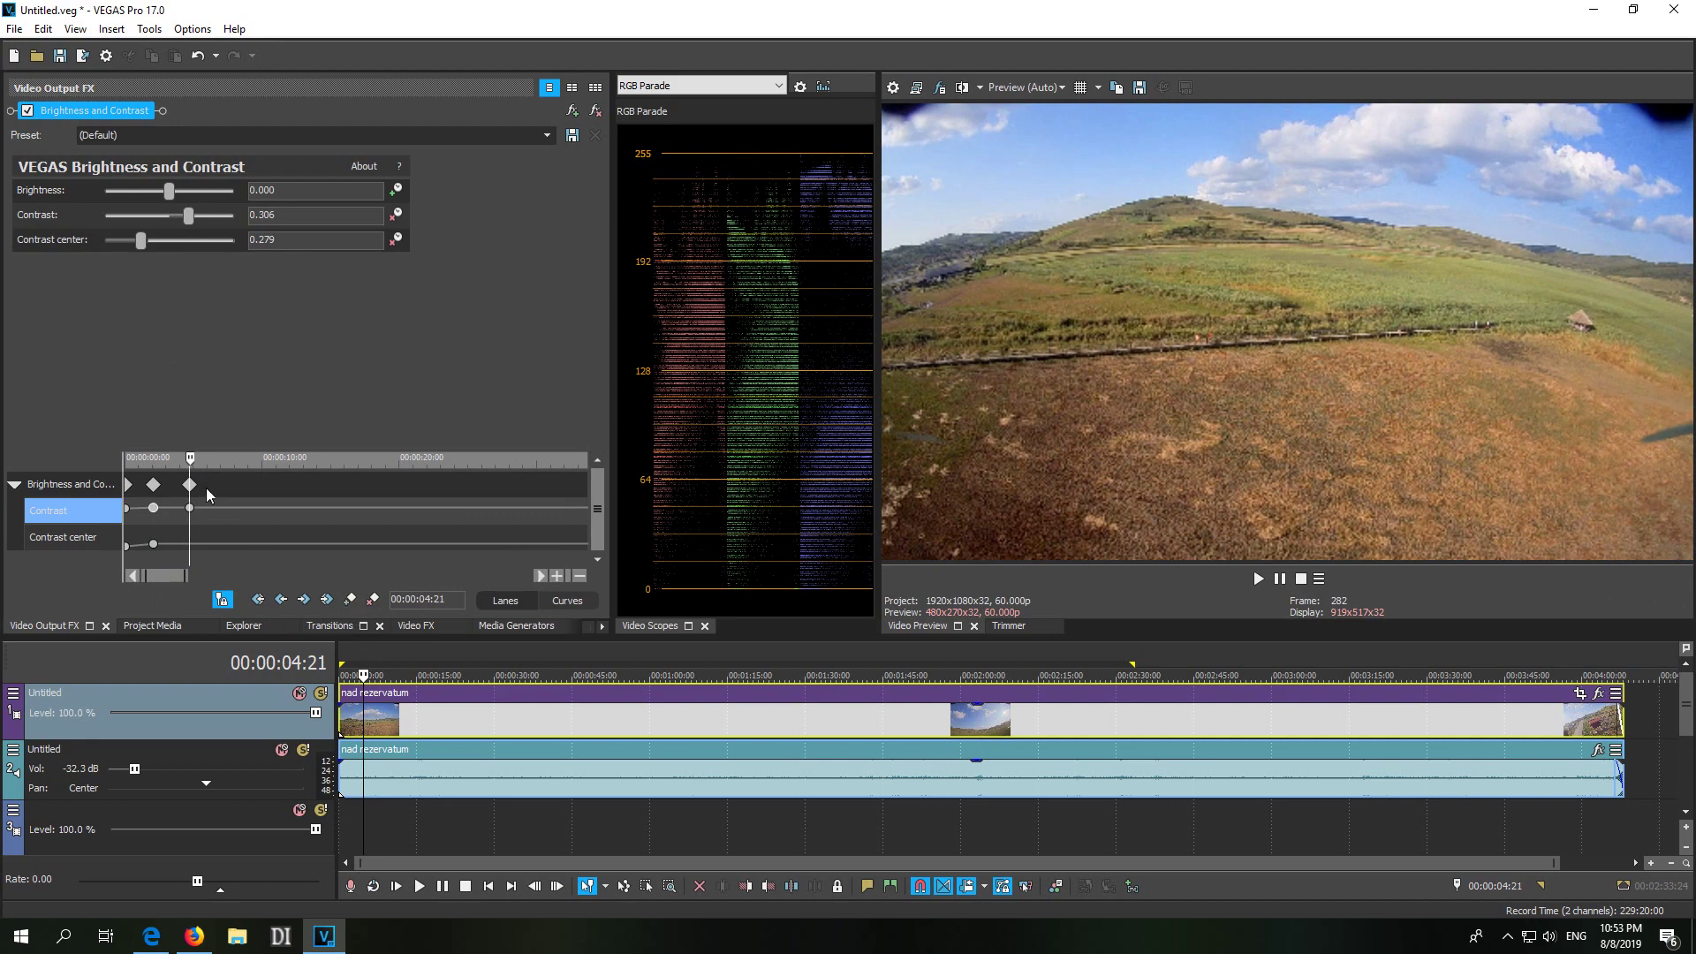
pyautogui.click(189, 458)
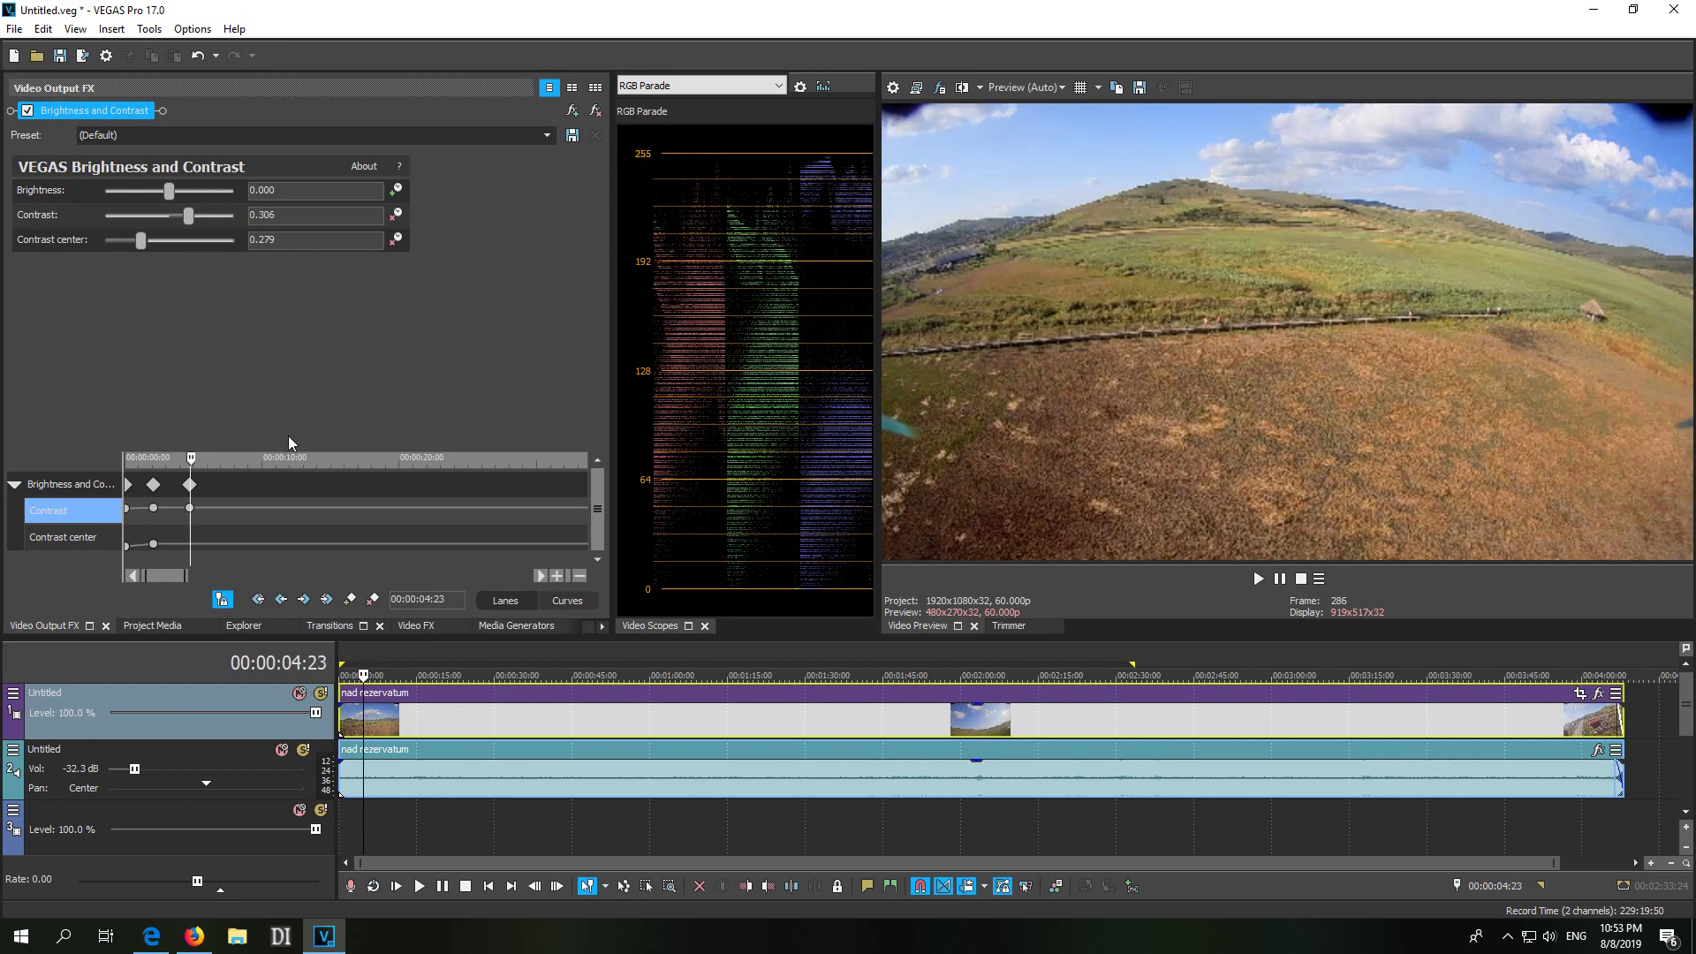
pyautogui.moveTo(189, 458); pyautogui.dragTo(193, 460)
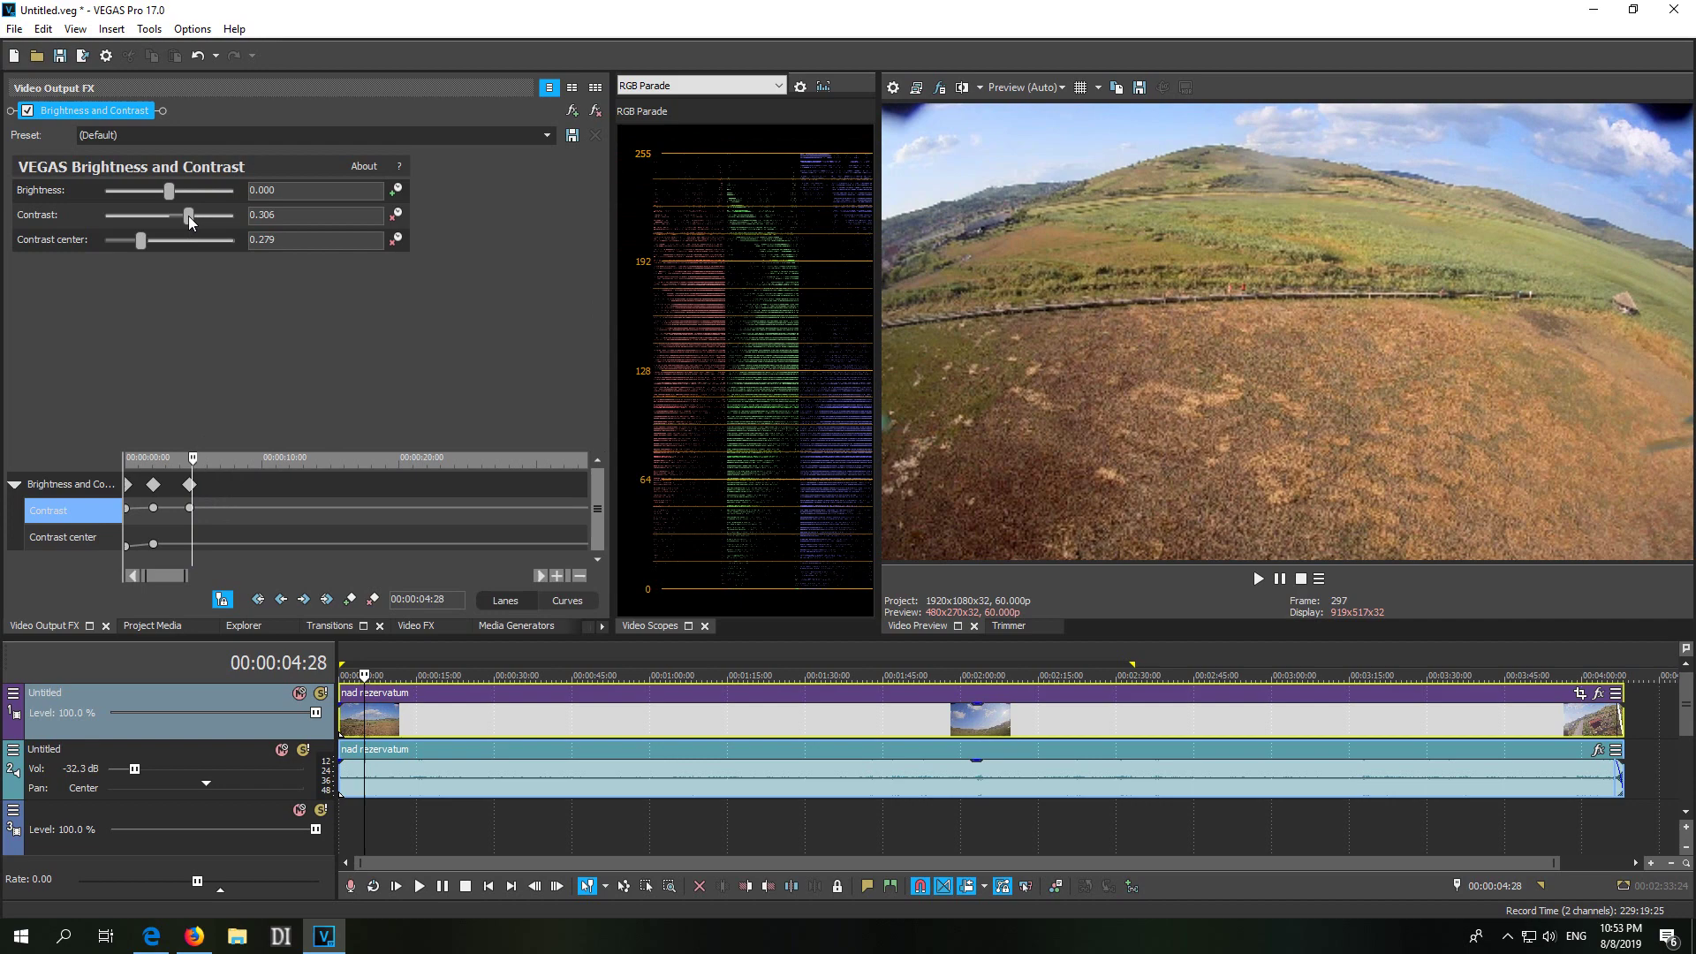
pyautogui.moveTo(189, 217); pyautogui.dragTo(187, 222)
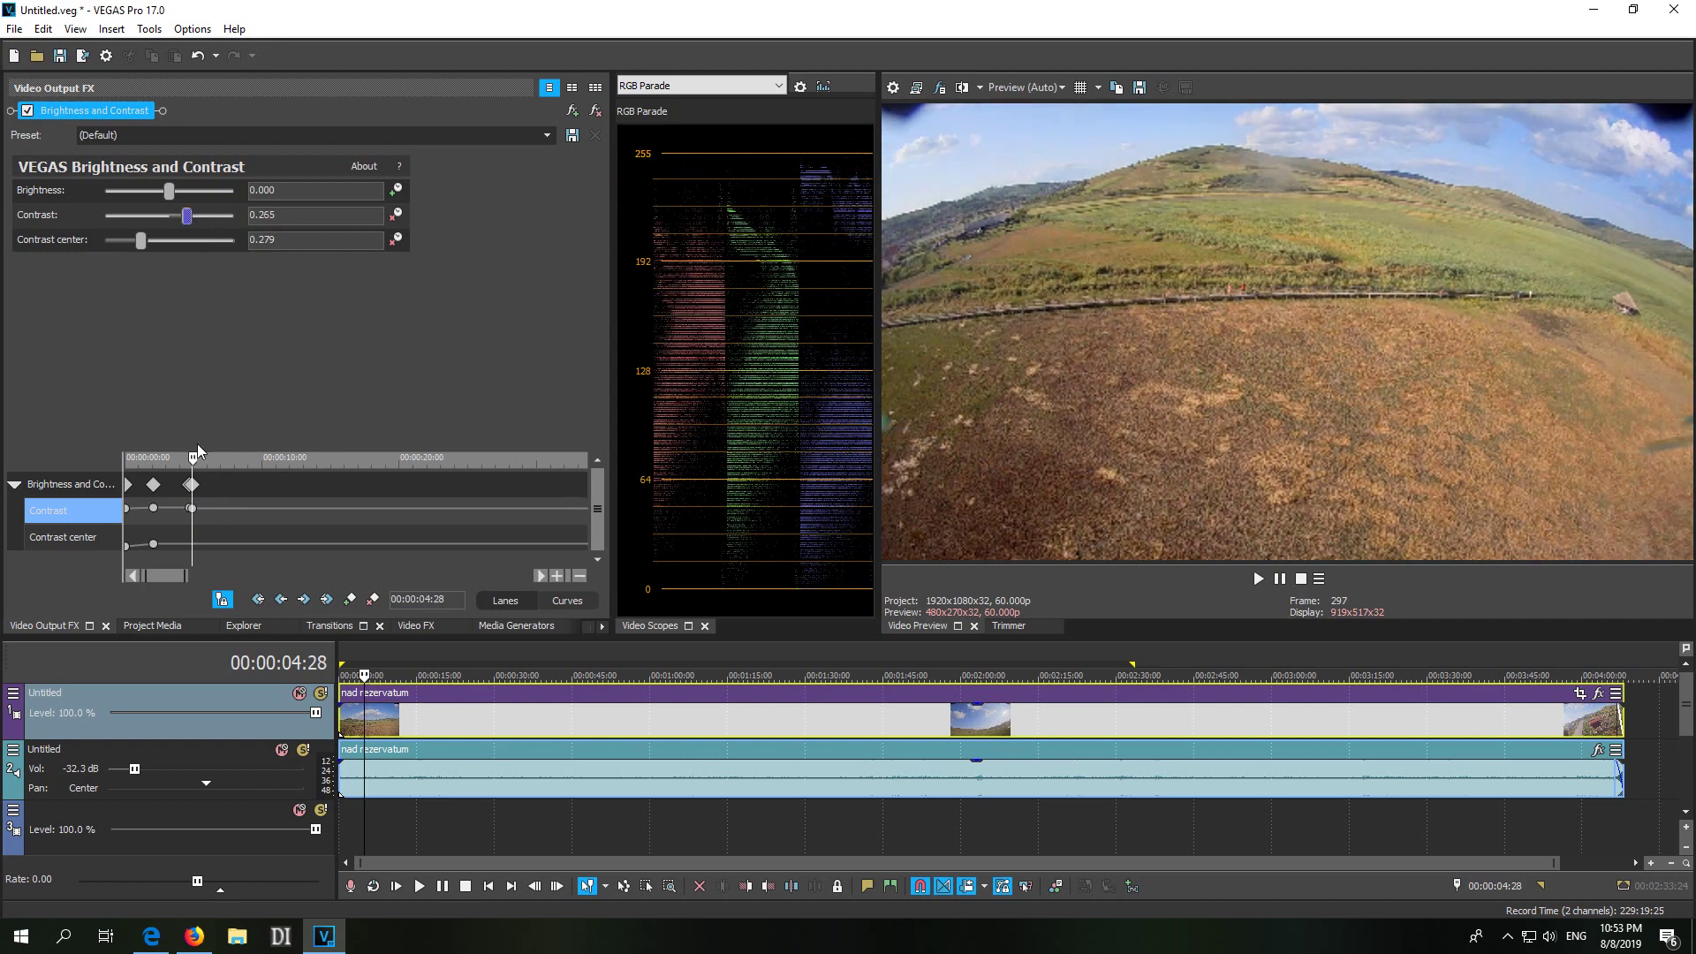
pyautogui.moveTo(193, 457); pyautogui.dragTo(201, 469)
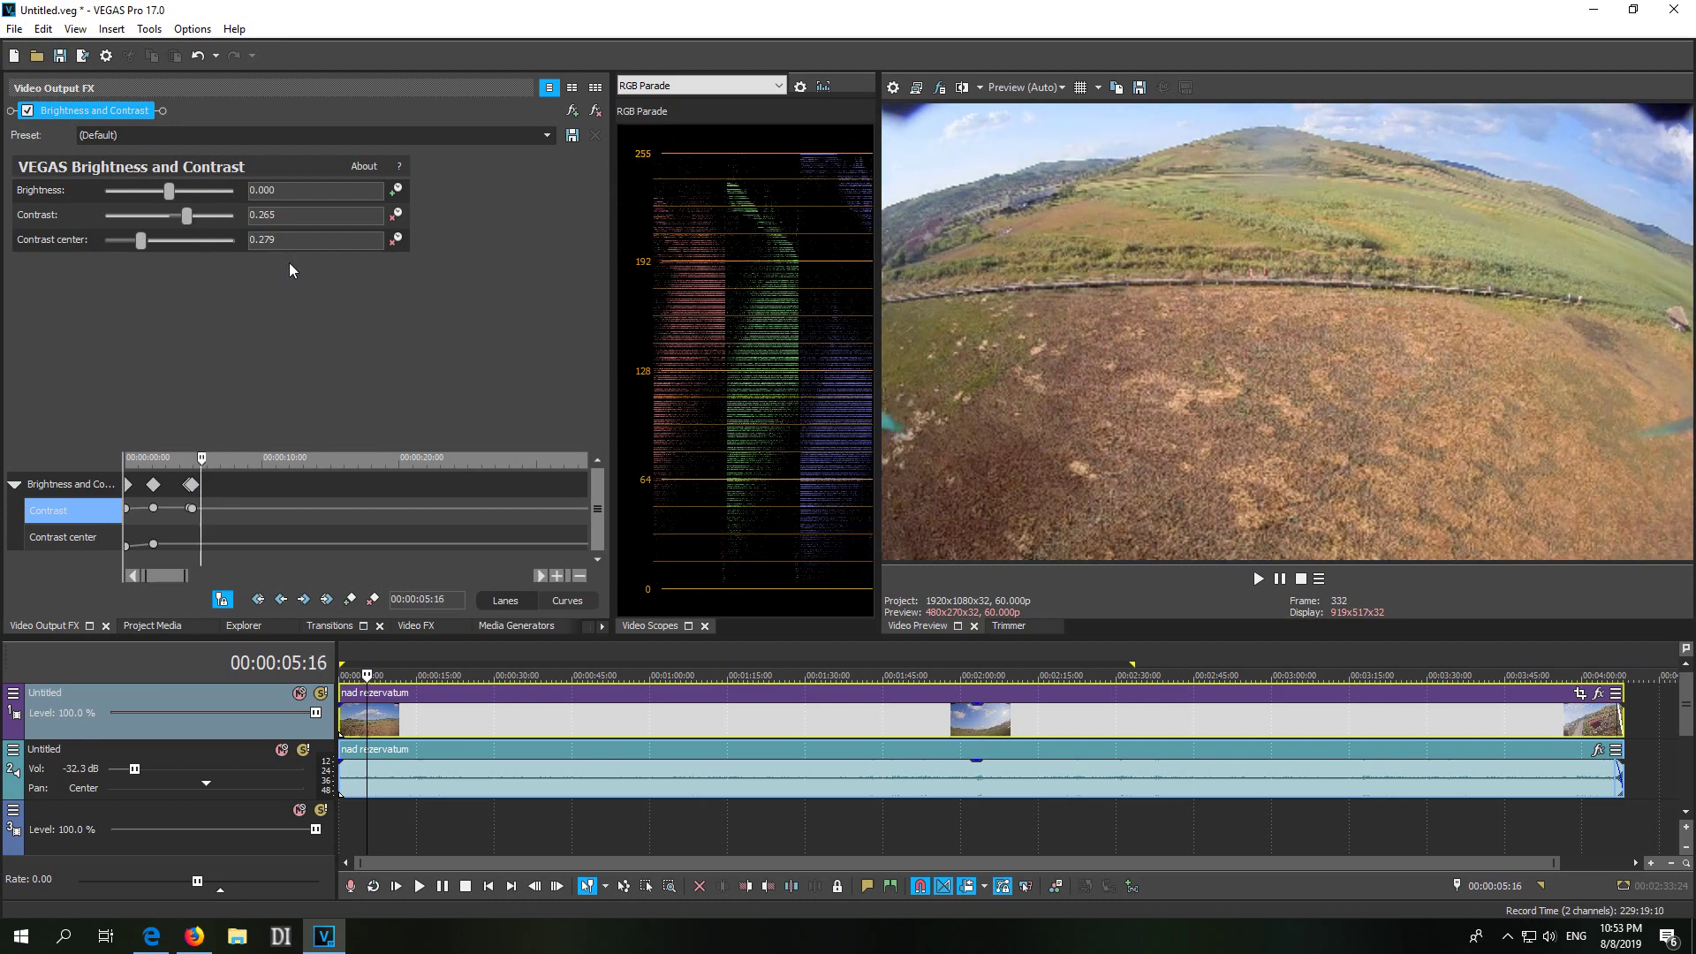
pyautogui.moveTo(188, 218)
pyautogui.mouseDown()
pyautogui.moveTo(135, 242)
pyautogui.moveTo(161, 252)
pyautogui.moveTo(185, 220)
pyautogui.mouseUp()
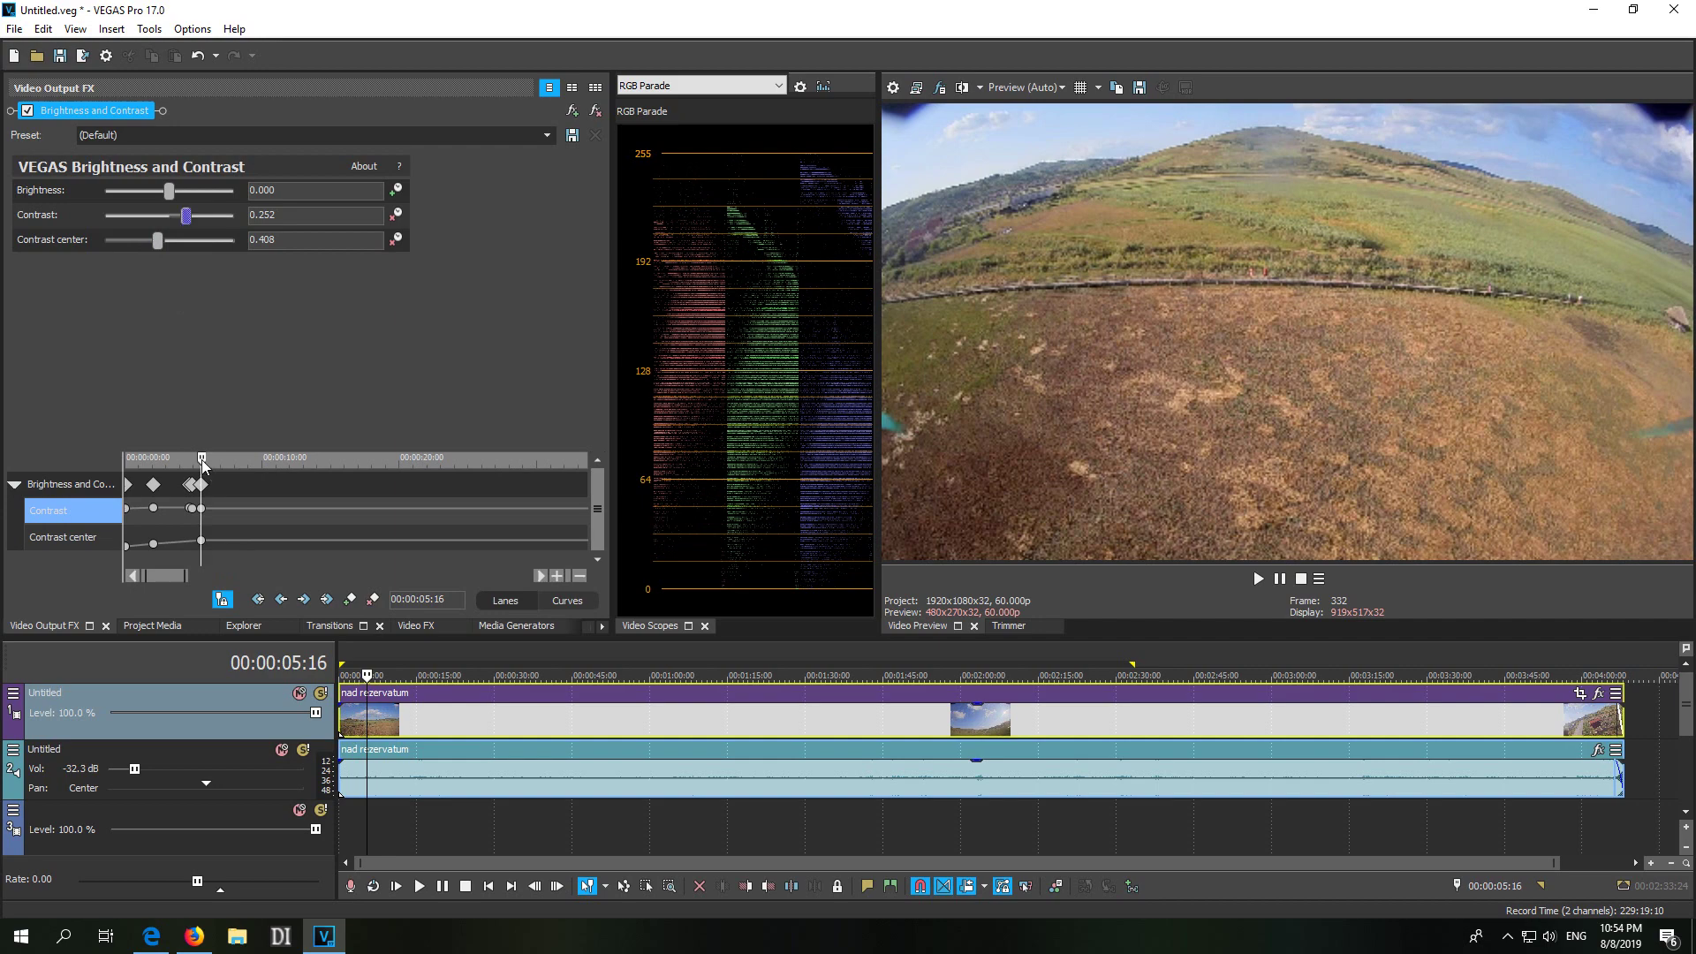
# Step: Raise Contrast center in keyframes at about 6:11 and 6:28, reaching 0.694
pyautogui.moveTo(202, 463); pyautogui.dragTo(212, 464)
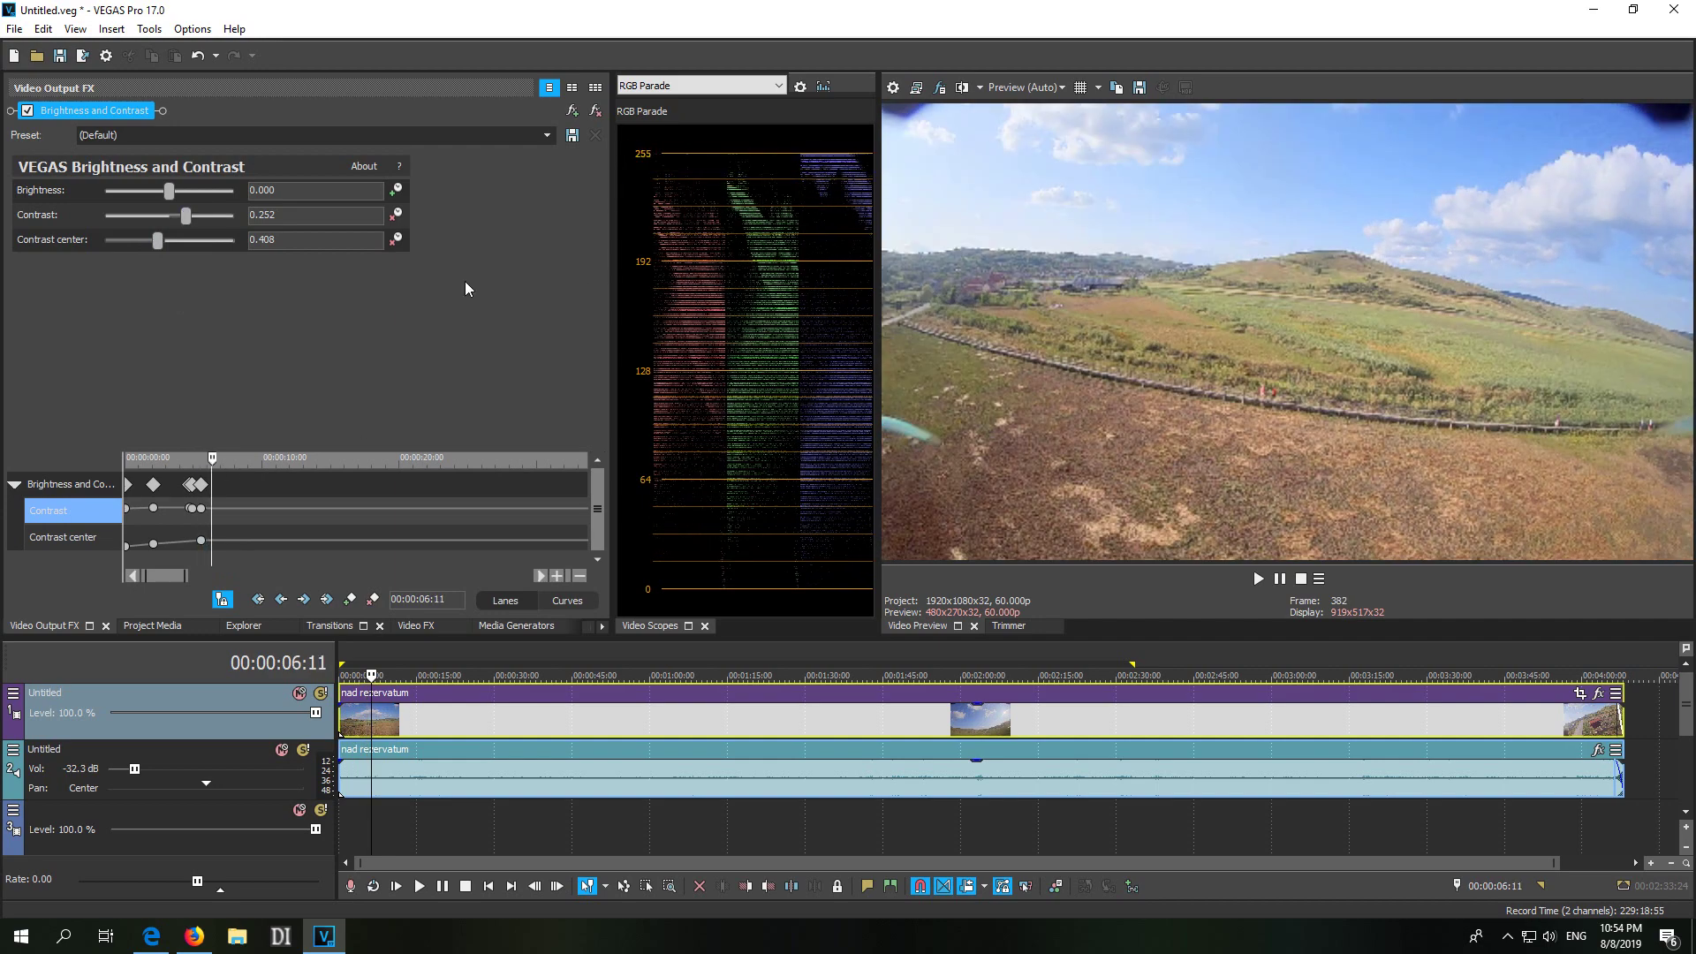
pyautogui.moveTo(163, 241); pyautogui.dragTo(182, 246)
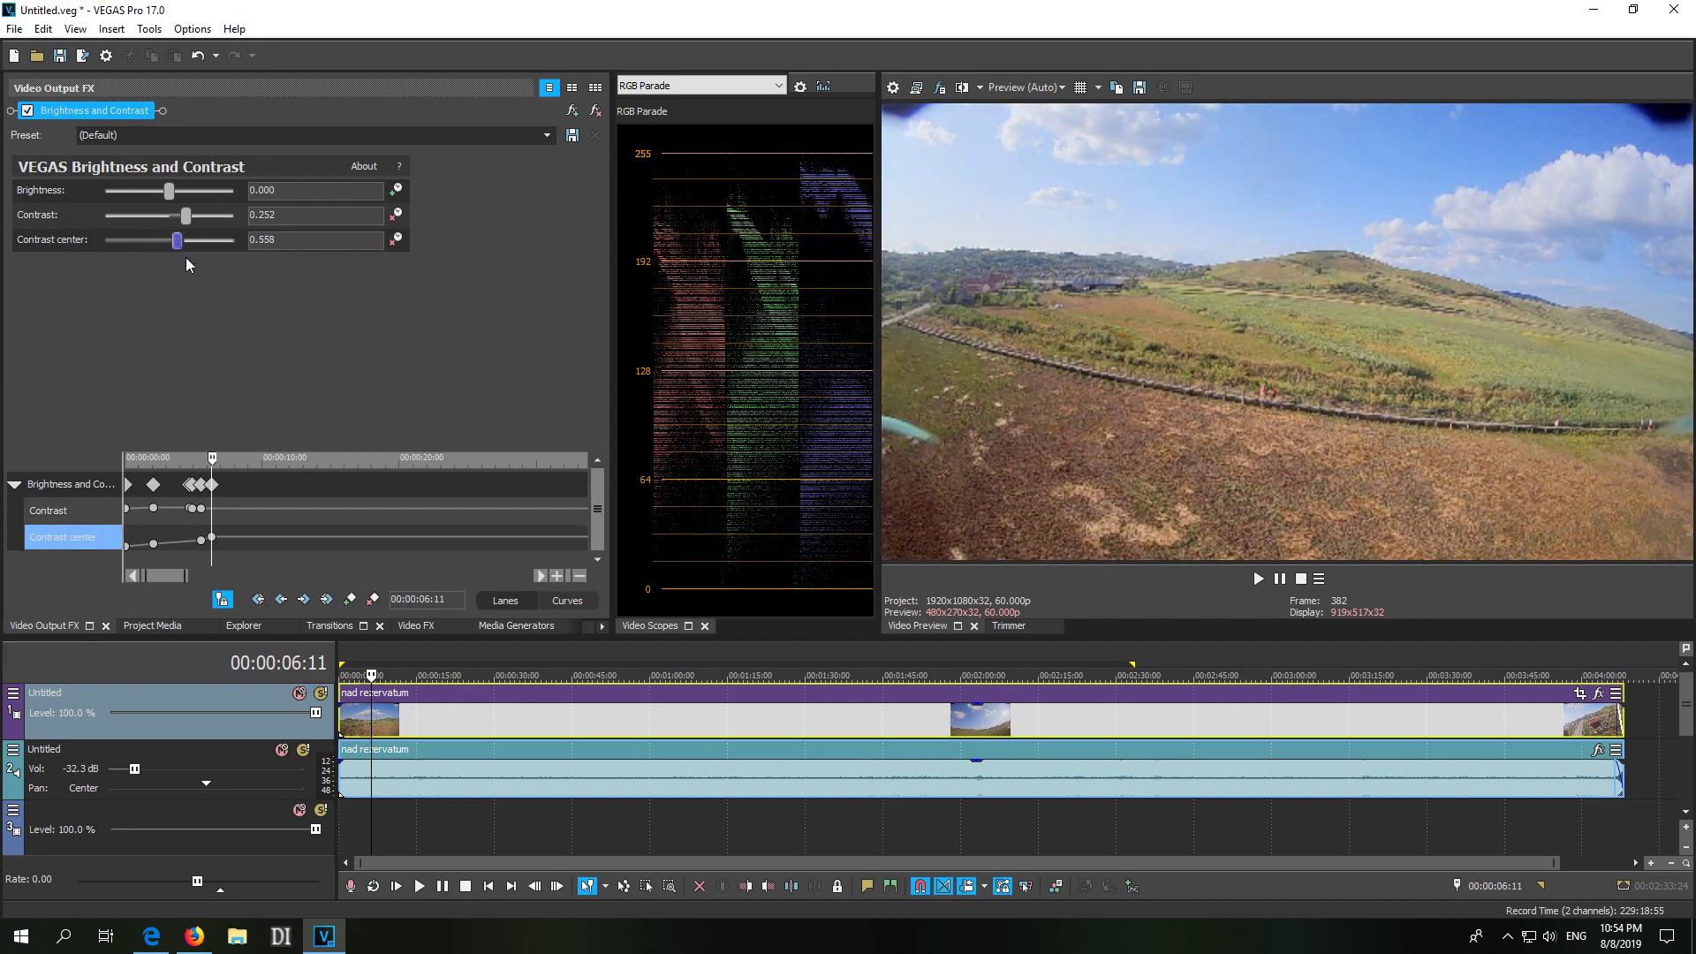
pyautogui.moveTo(212, 459); pyautogui.dragTo(220, 465)
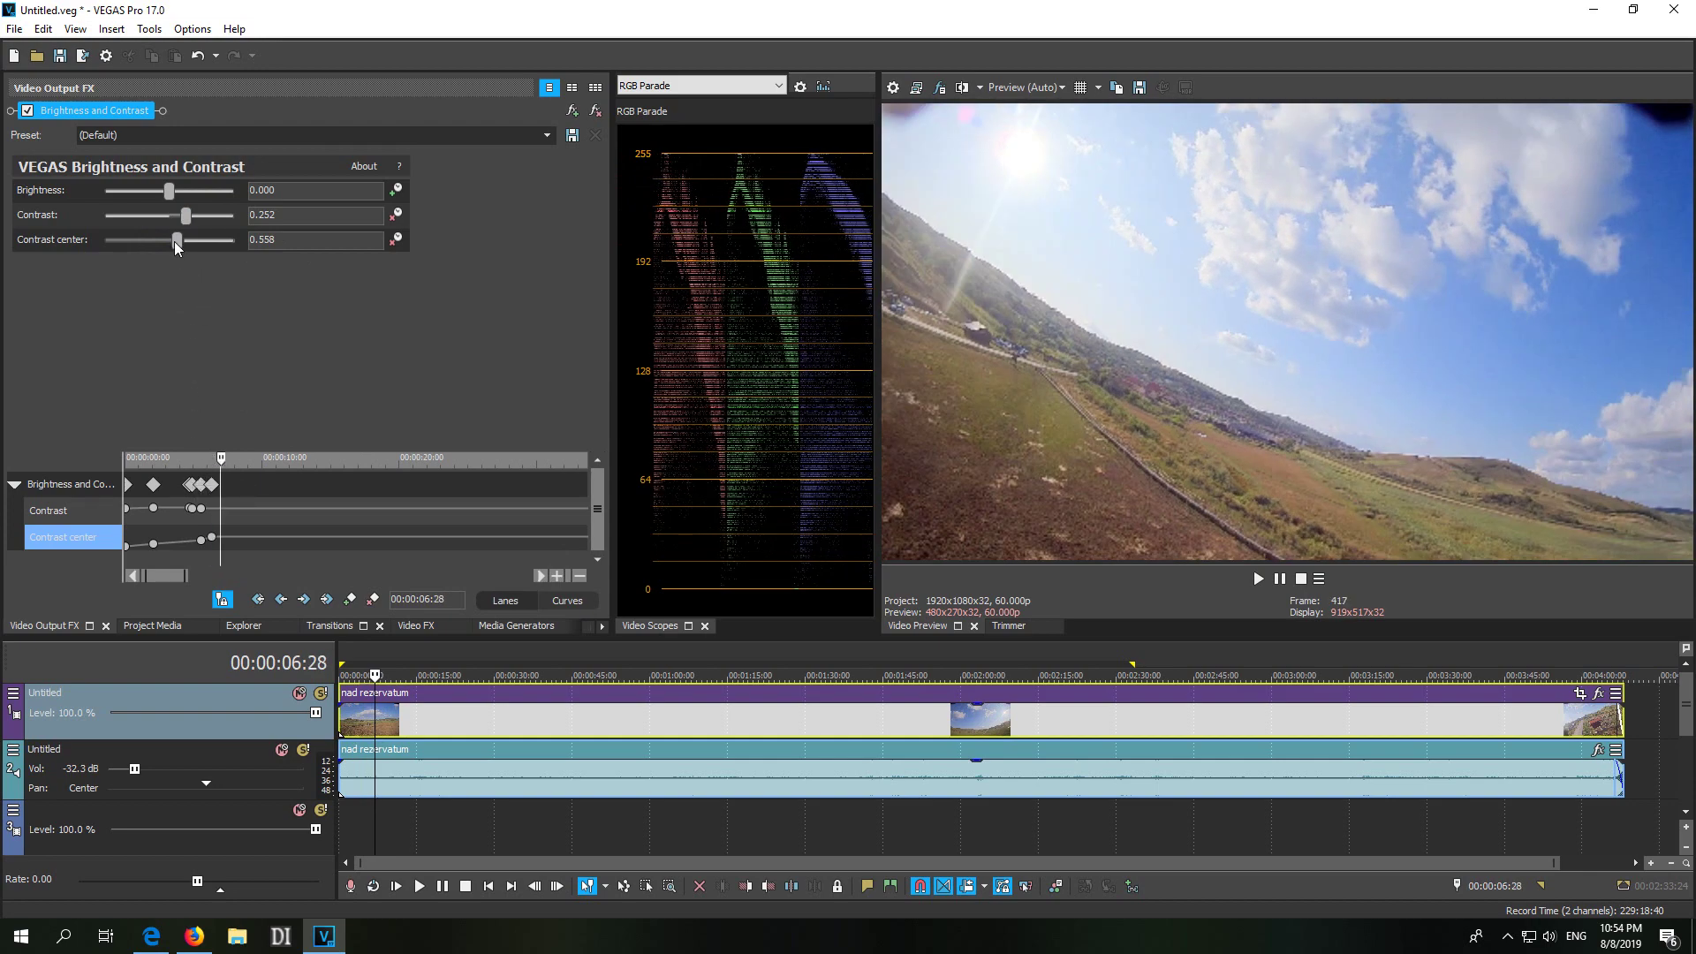
pyautogui.moveTo(175, 241); pyautogui.dragTo(192, 244)
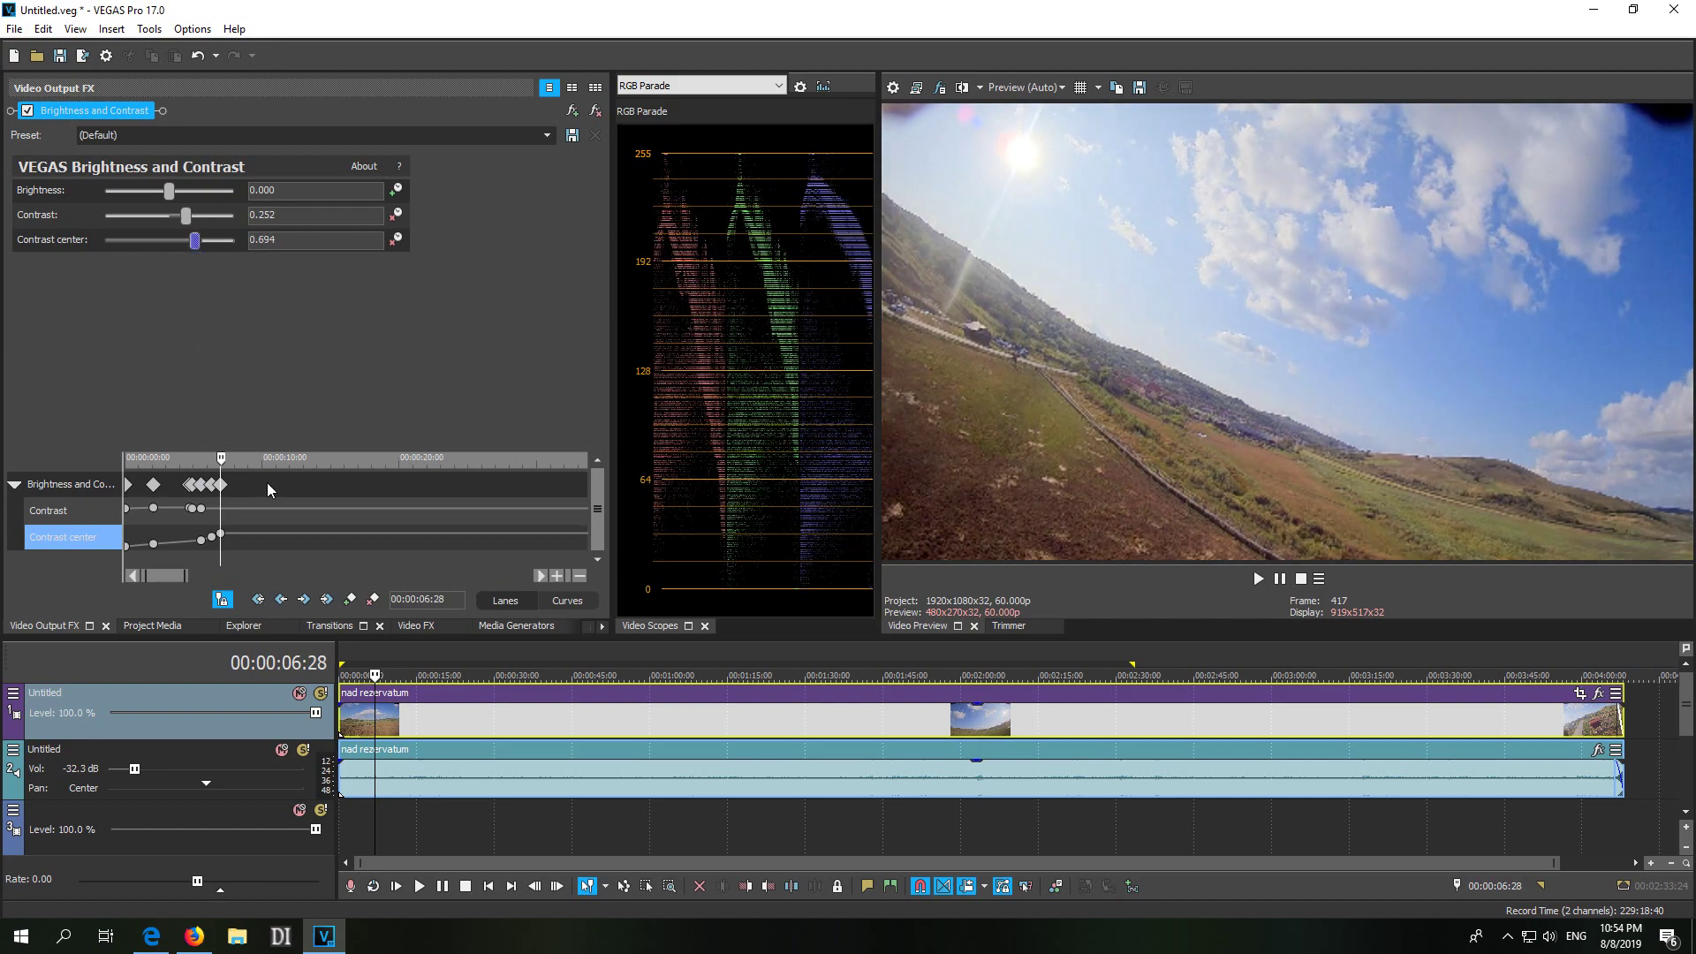
pyautogui.moveTo(226, 454); pyautogui.dragTo(233, 458)
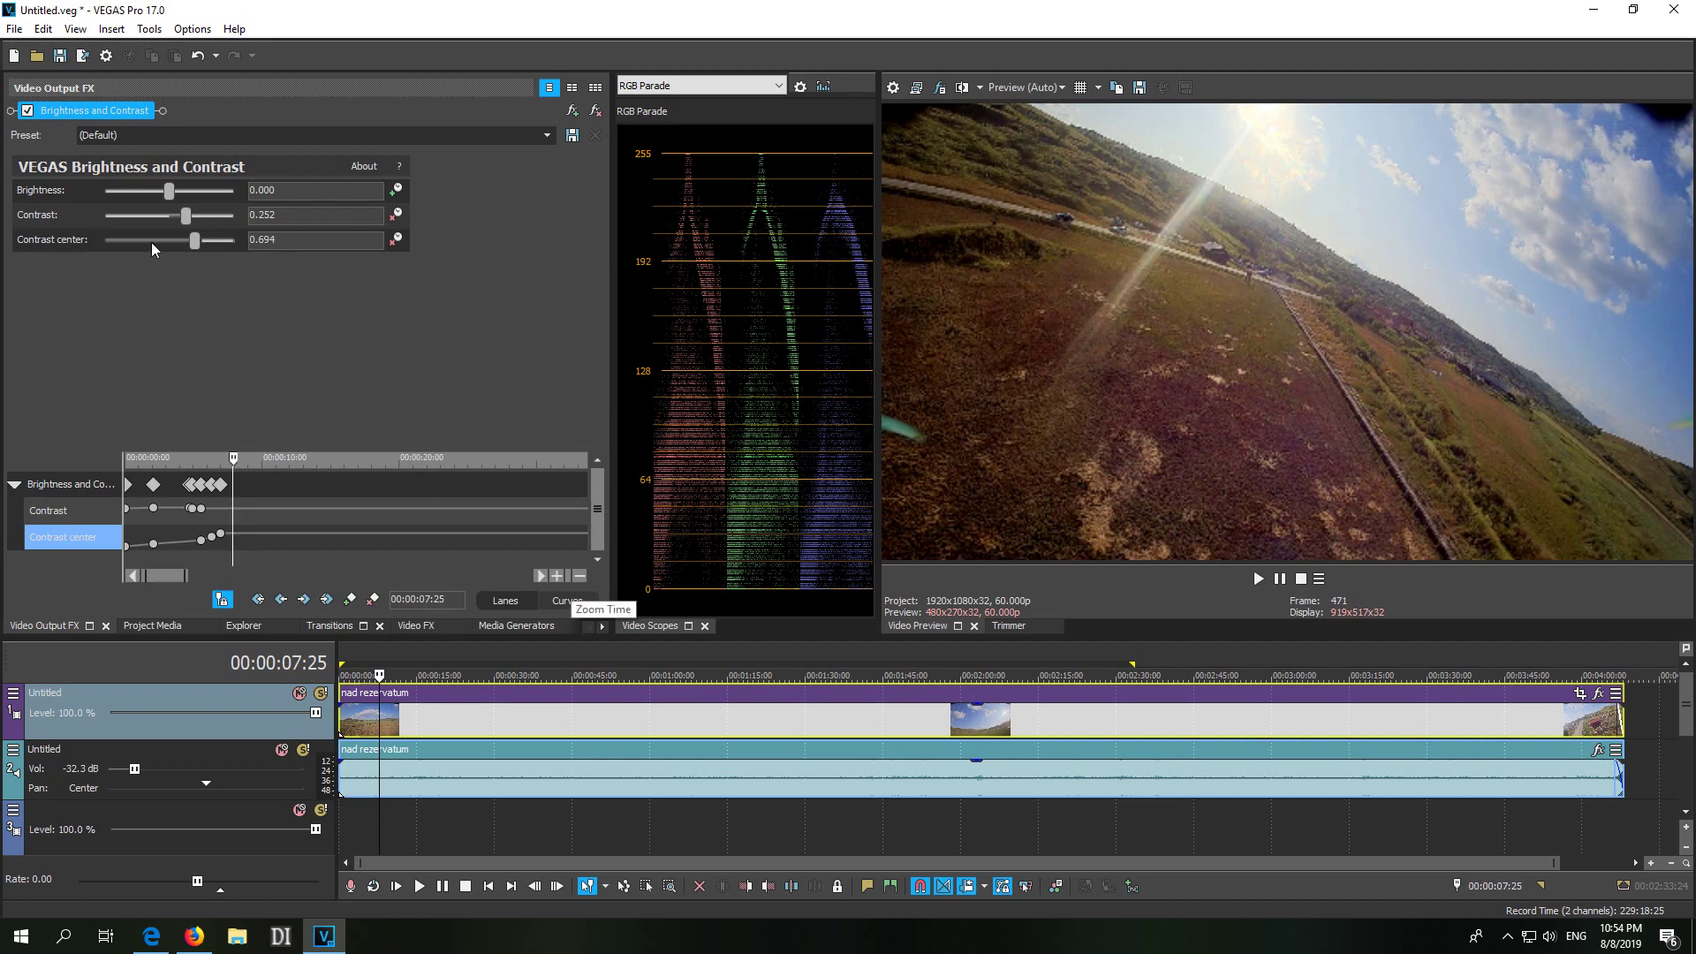
# Step: Drop contrast to 0.034 at 7:25, then at 8:20 set contrast 0.252 and center 0.456
pyautogui.moveTo(189, 220); pyautogui.dragTo(185, 215)
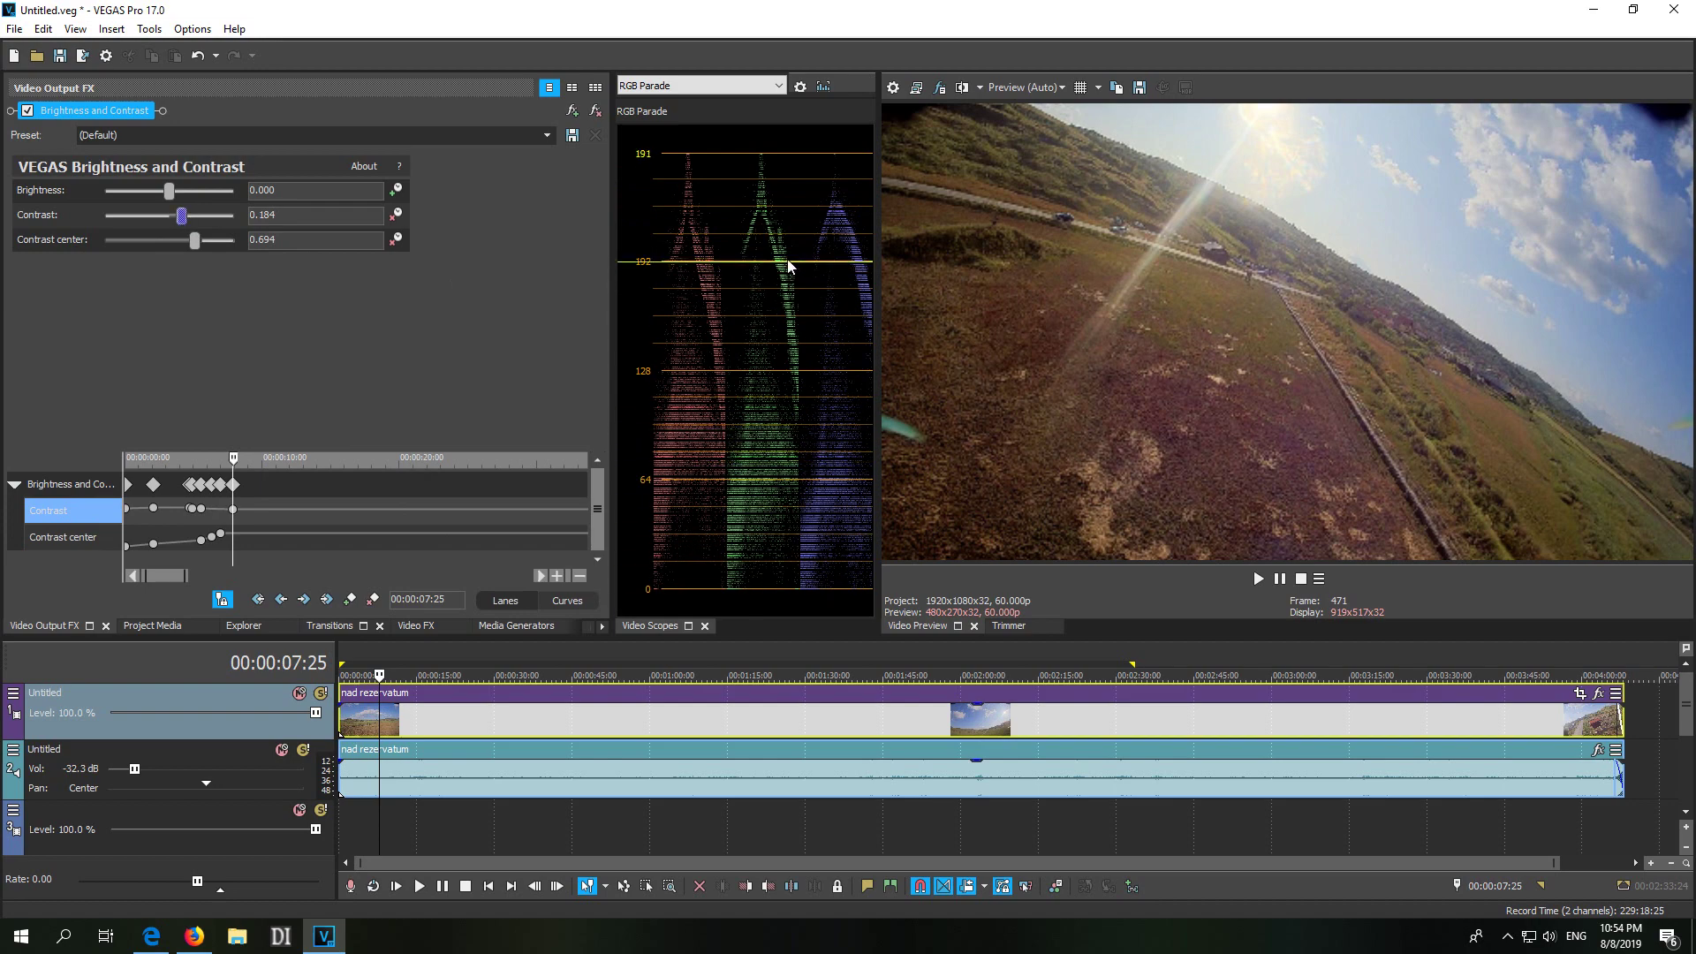
pyautogui.moveTo(198, 244); pyautogui.dragTo(172, 217)
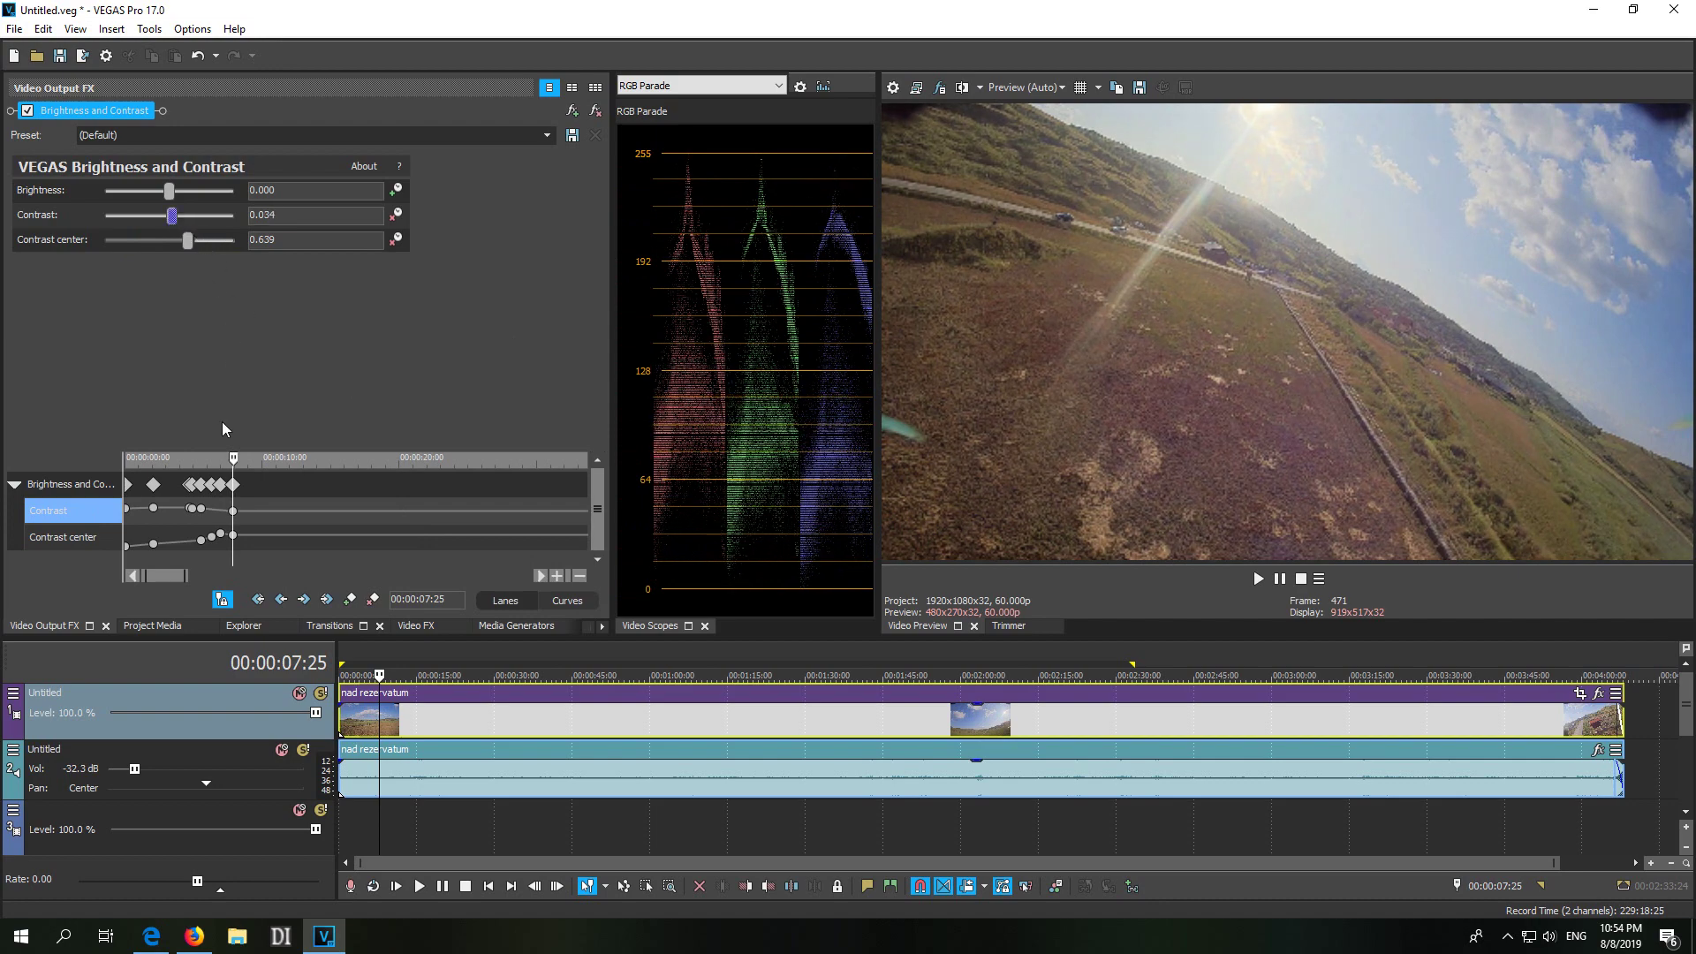
pyautogui.moveTo(234, 459); pyautogui.dragTo(244, 458)
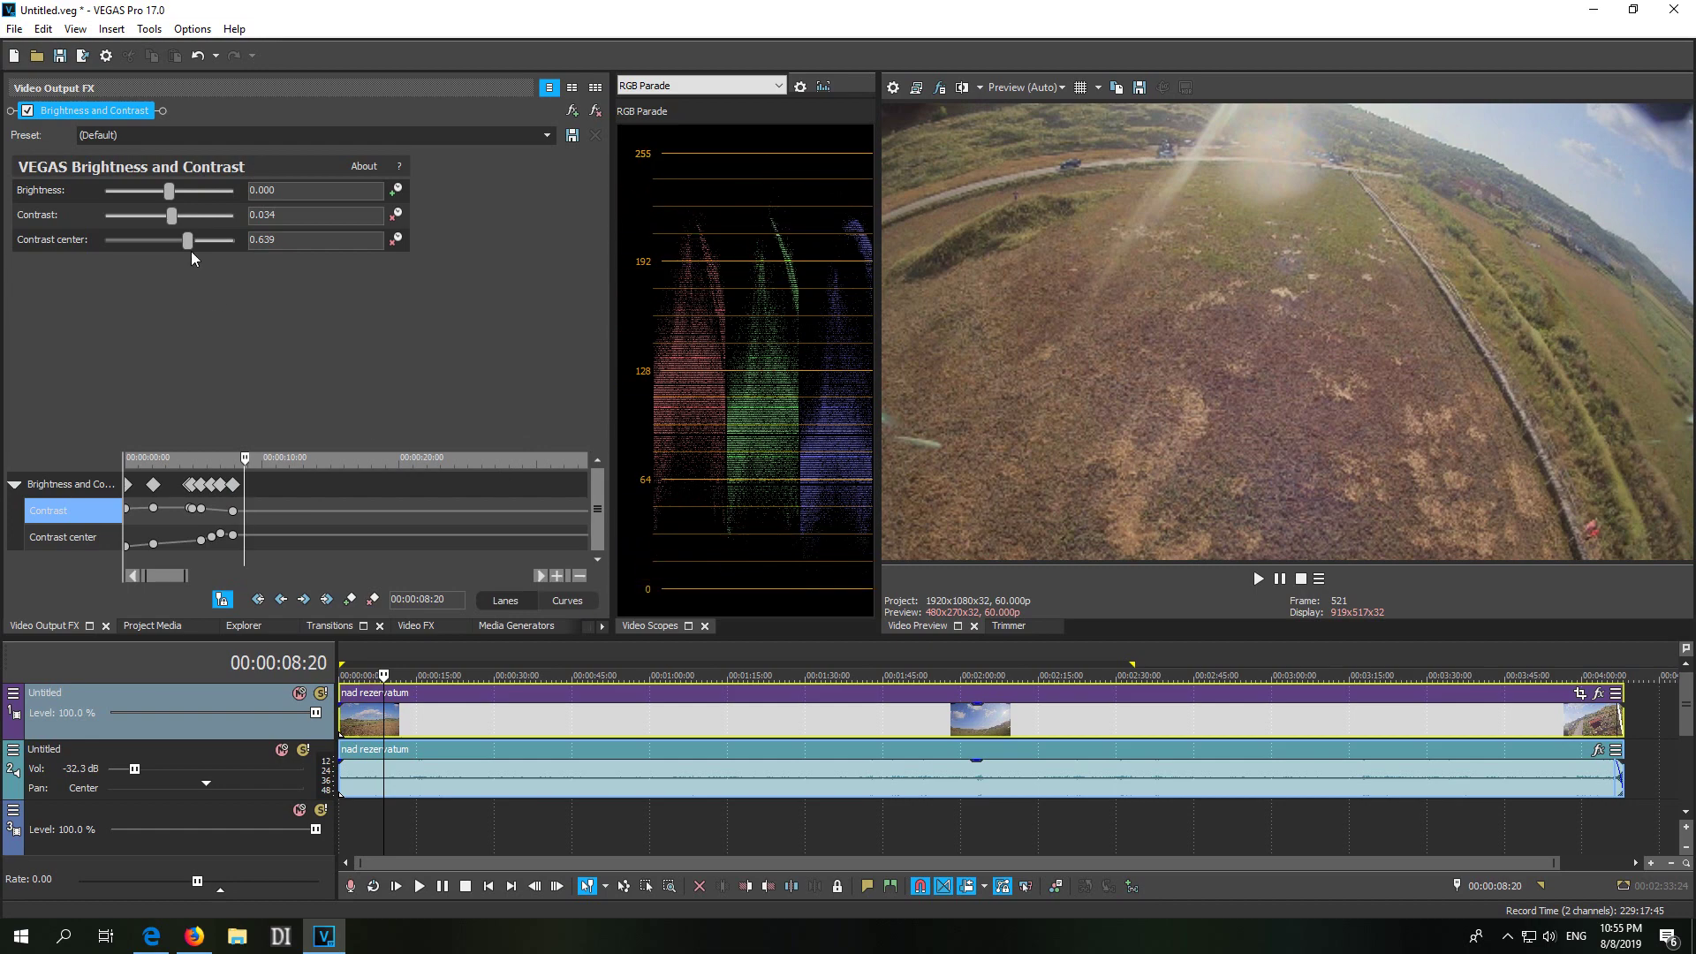
pyautogui.moveTo(173, 215)
pyautogui.mouseDown()
pyautogui.moveTo(189, 216)
pyautogui.moveTo(168, 240)
pyautogui.mouseUp()
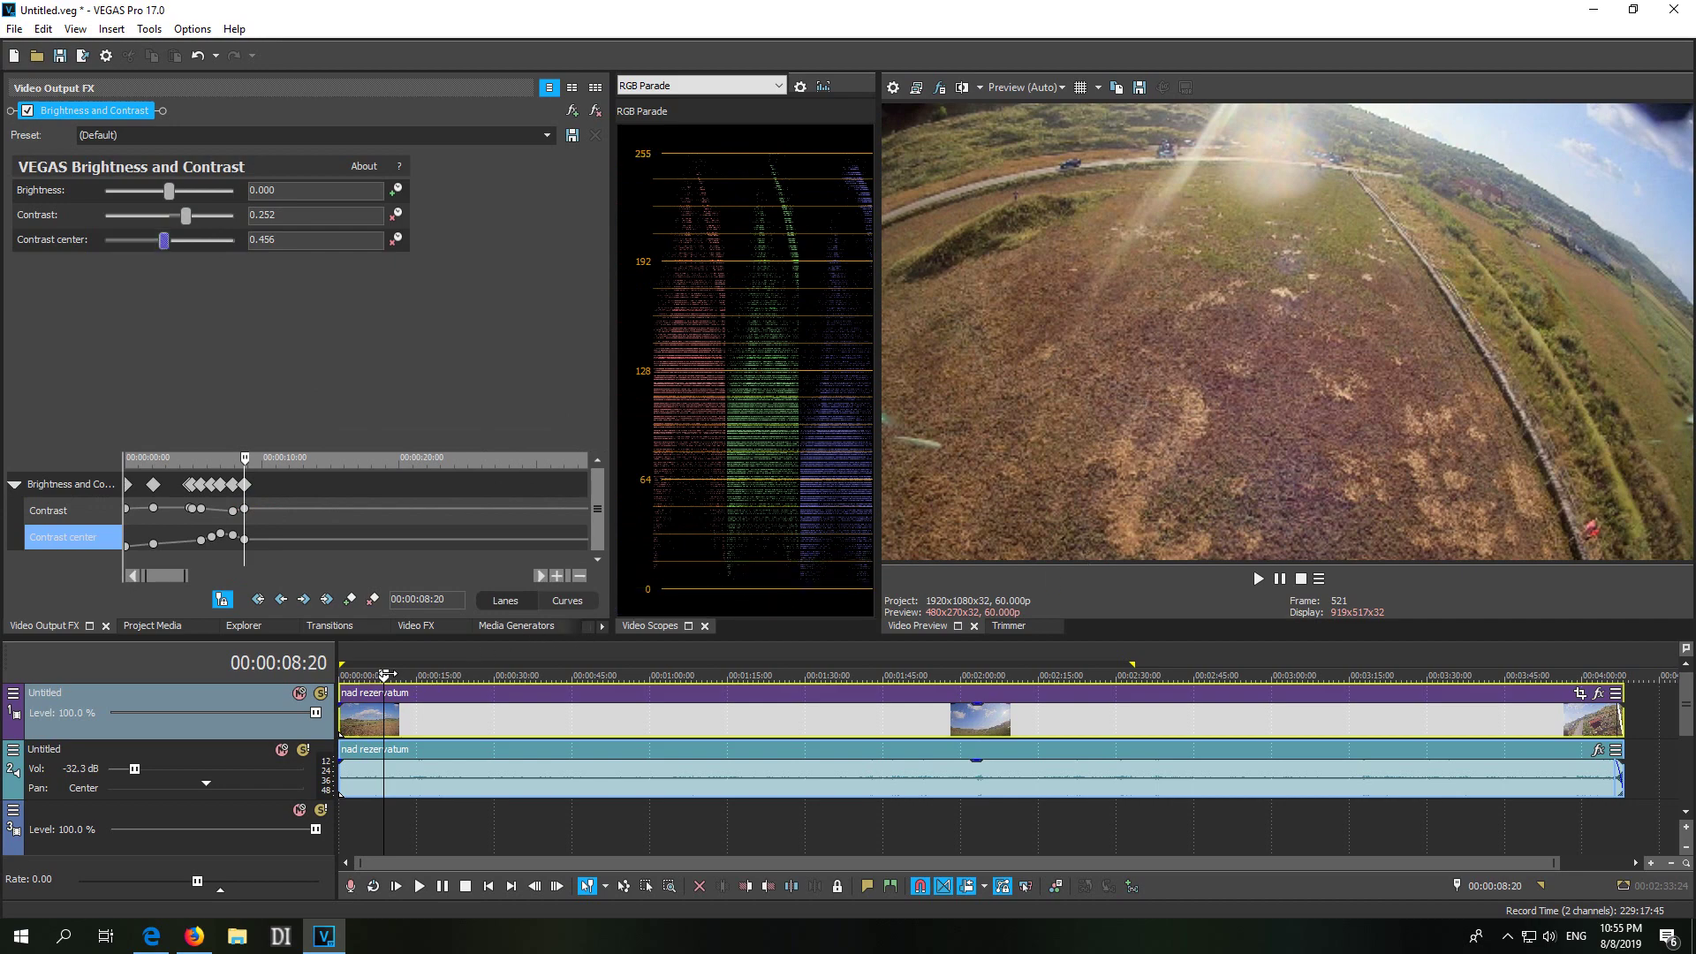
pyautogui.moveTo(385, 715); pyautogui.dragTo(476, 712)
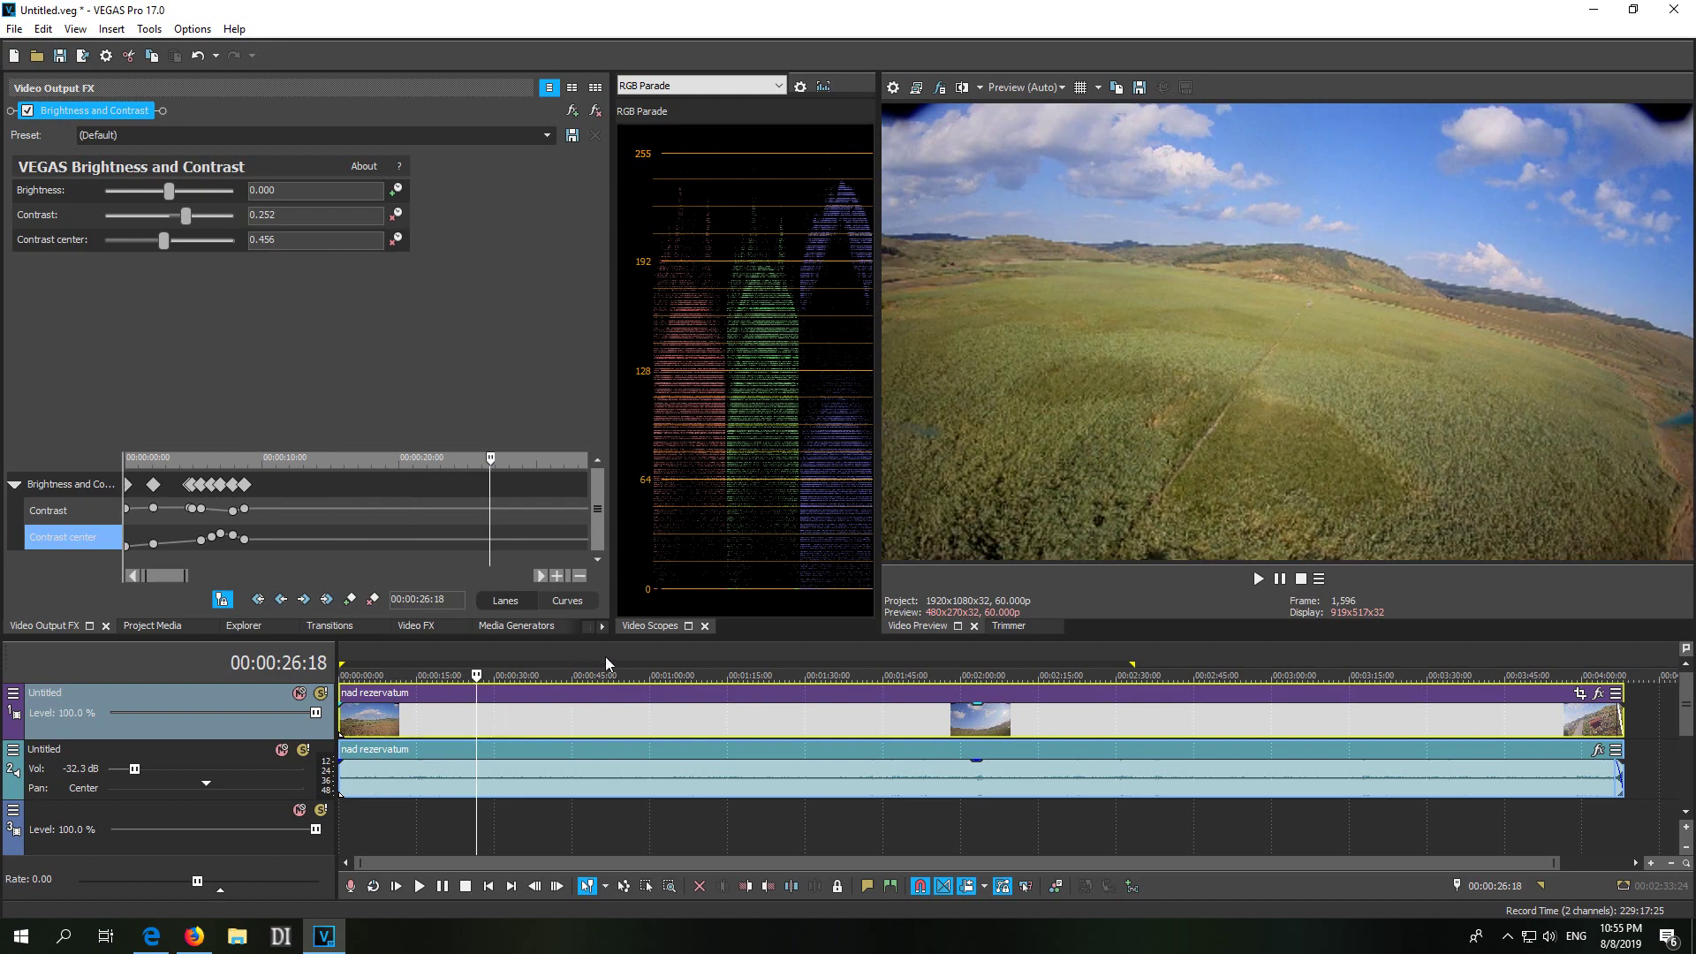
pyautogui.click(533, 723)
pyautogui.click(571, 722)
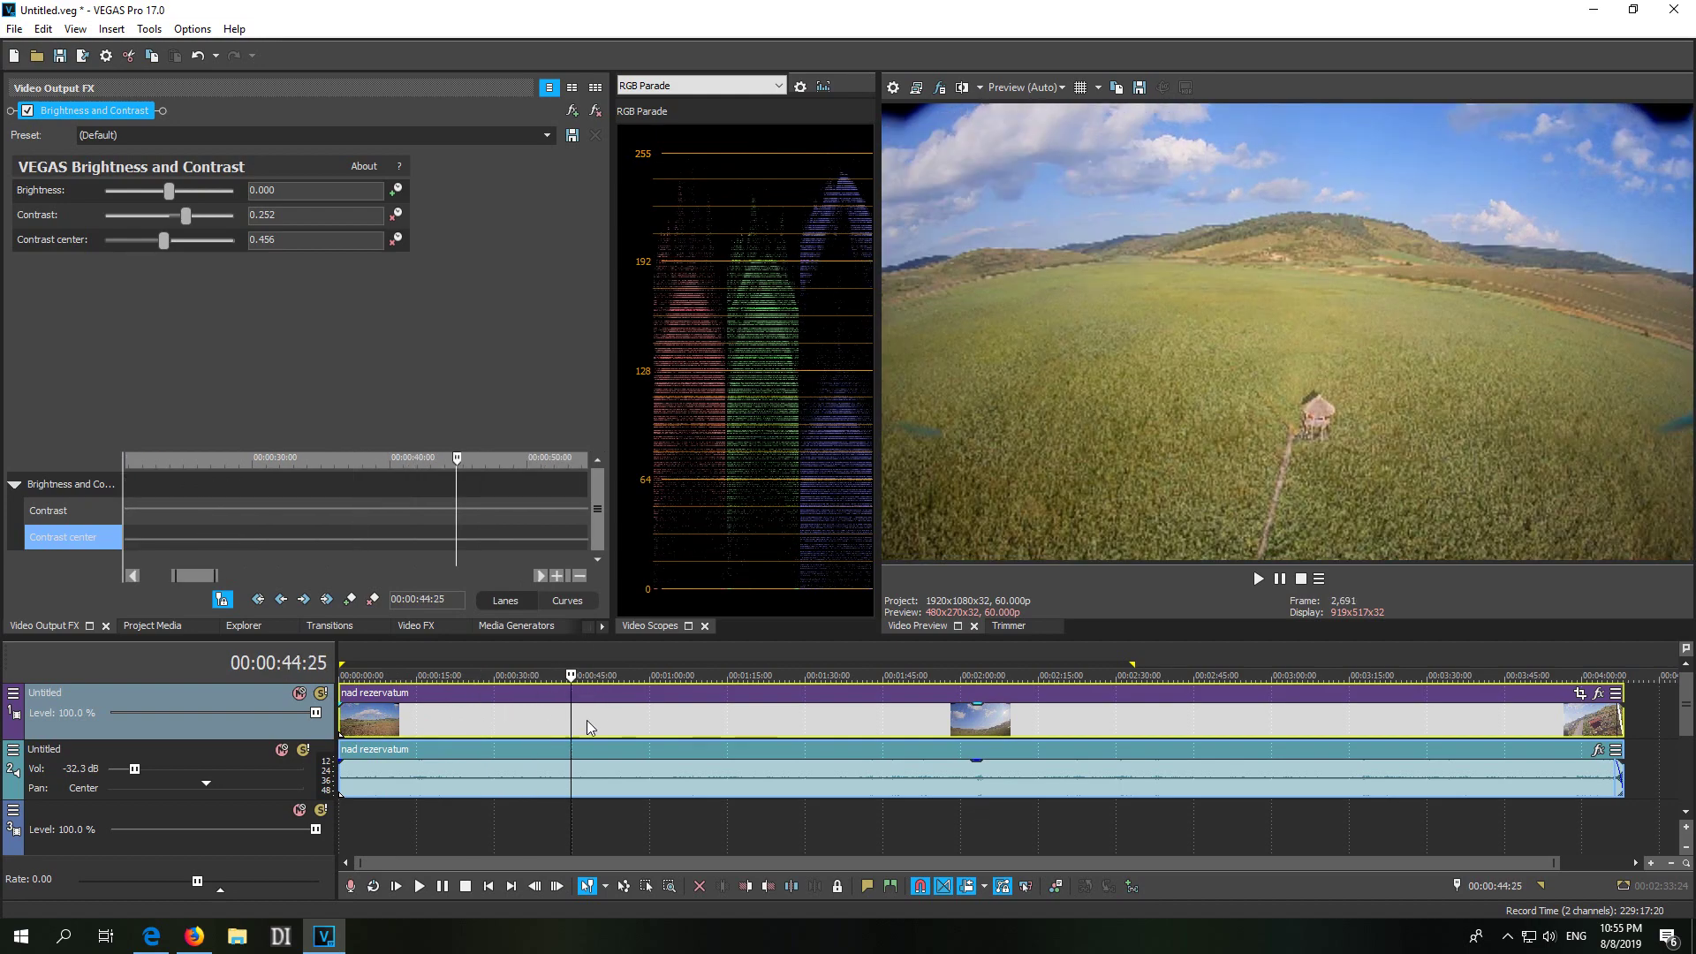
pyautogui.click(618, 718)
pyautogui.click(702, 719)
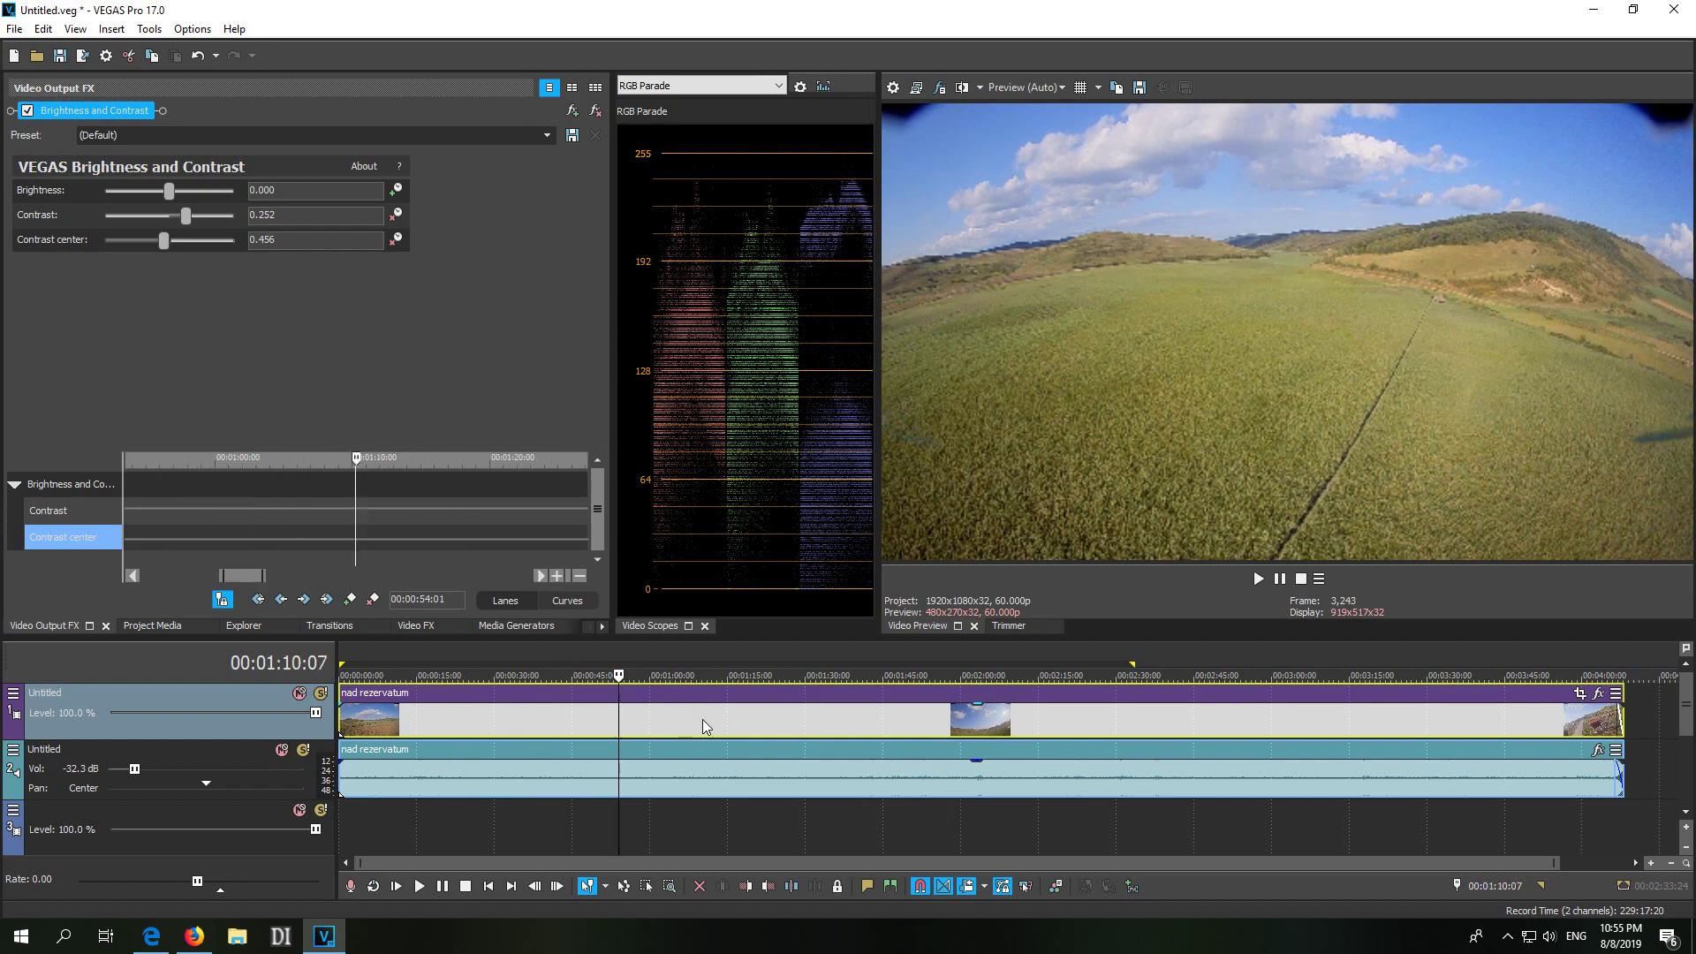
pyautogui.click(772, 722)
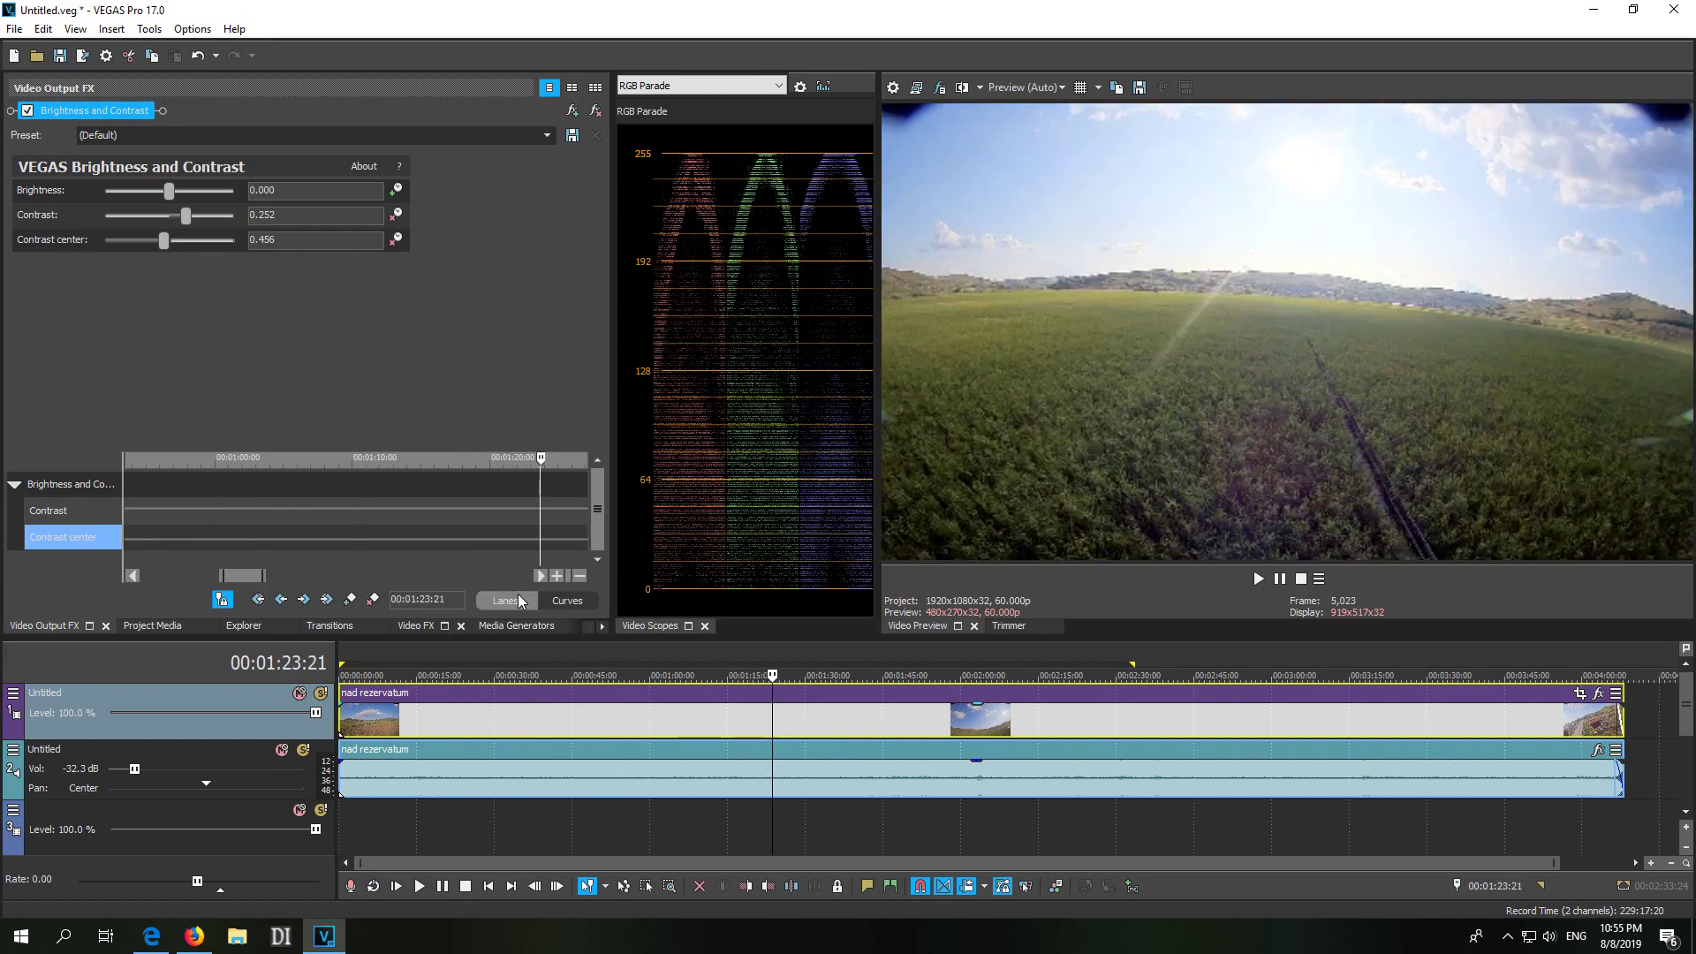
pyautogui.moveTo(248, 575); pyautogui.dragTo(156, 570)
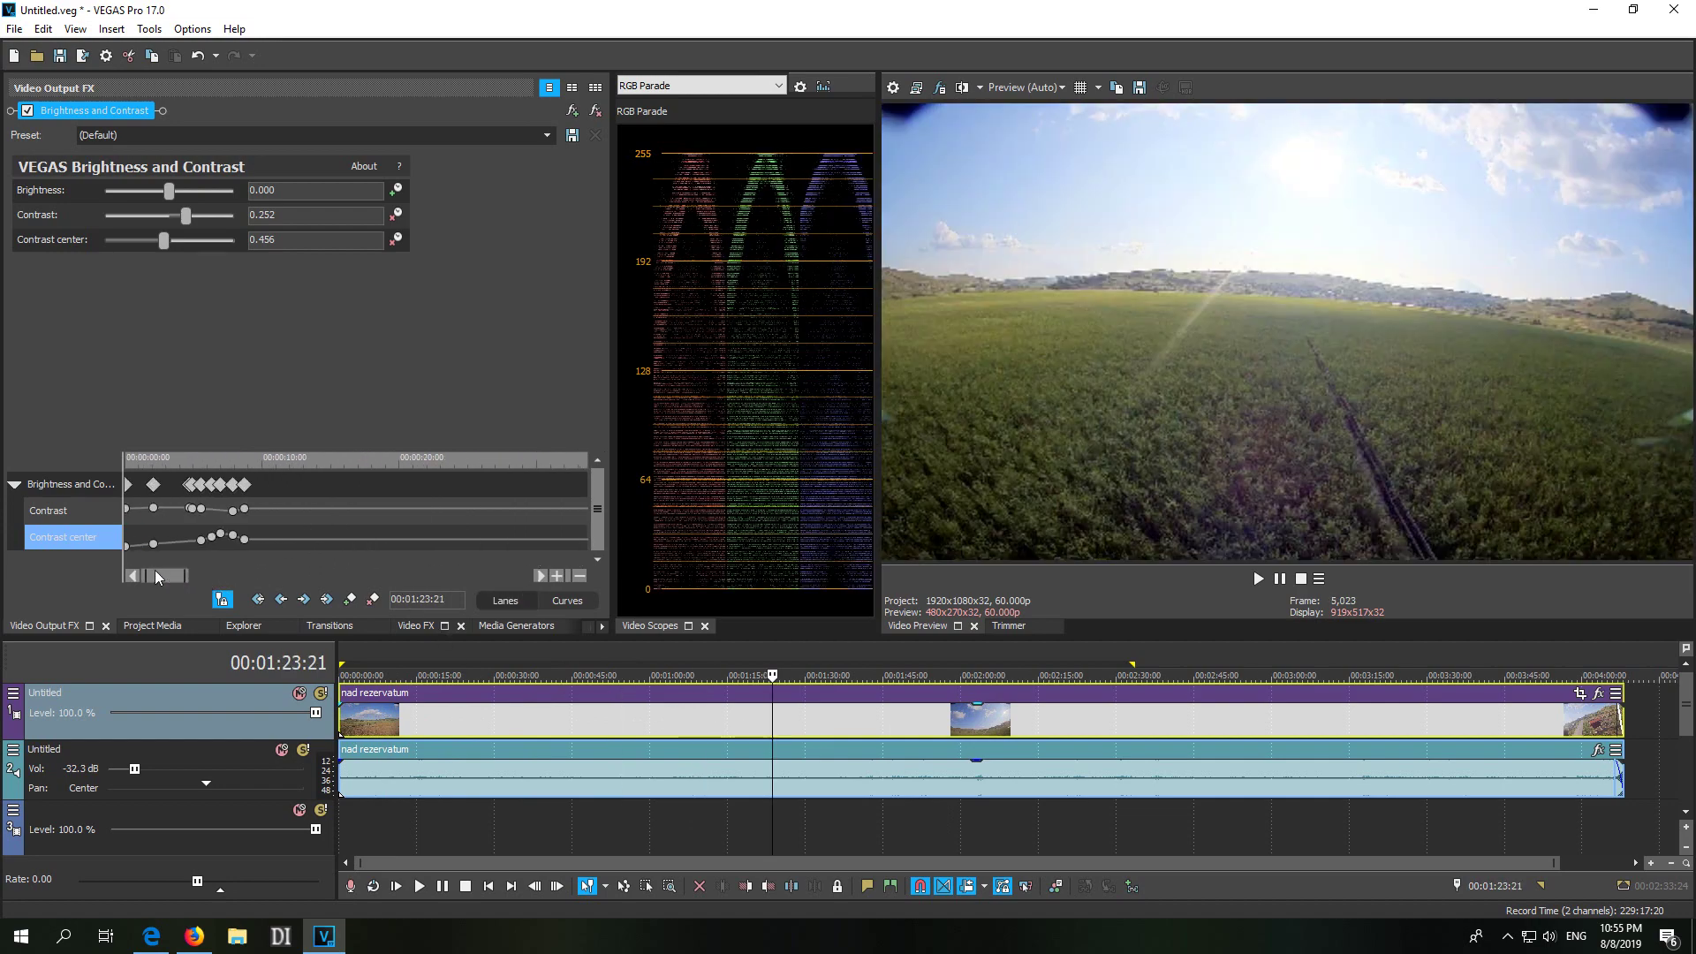
pyautogui.click(265, 463)
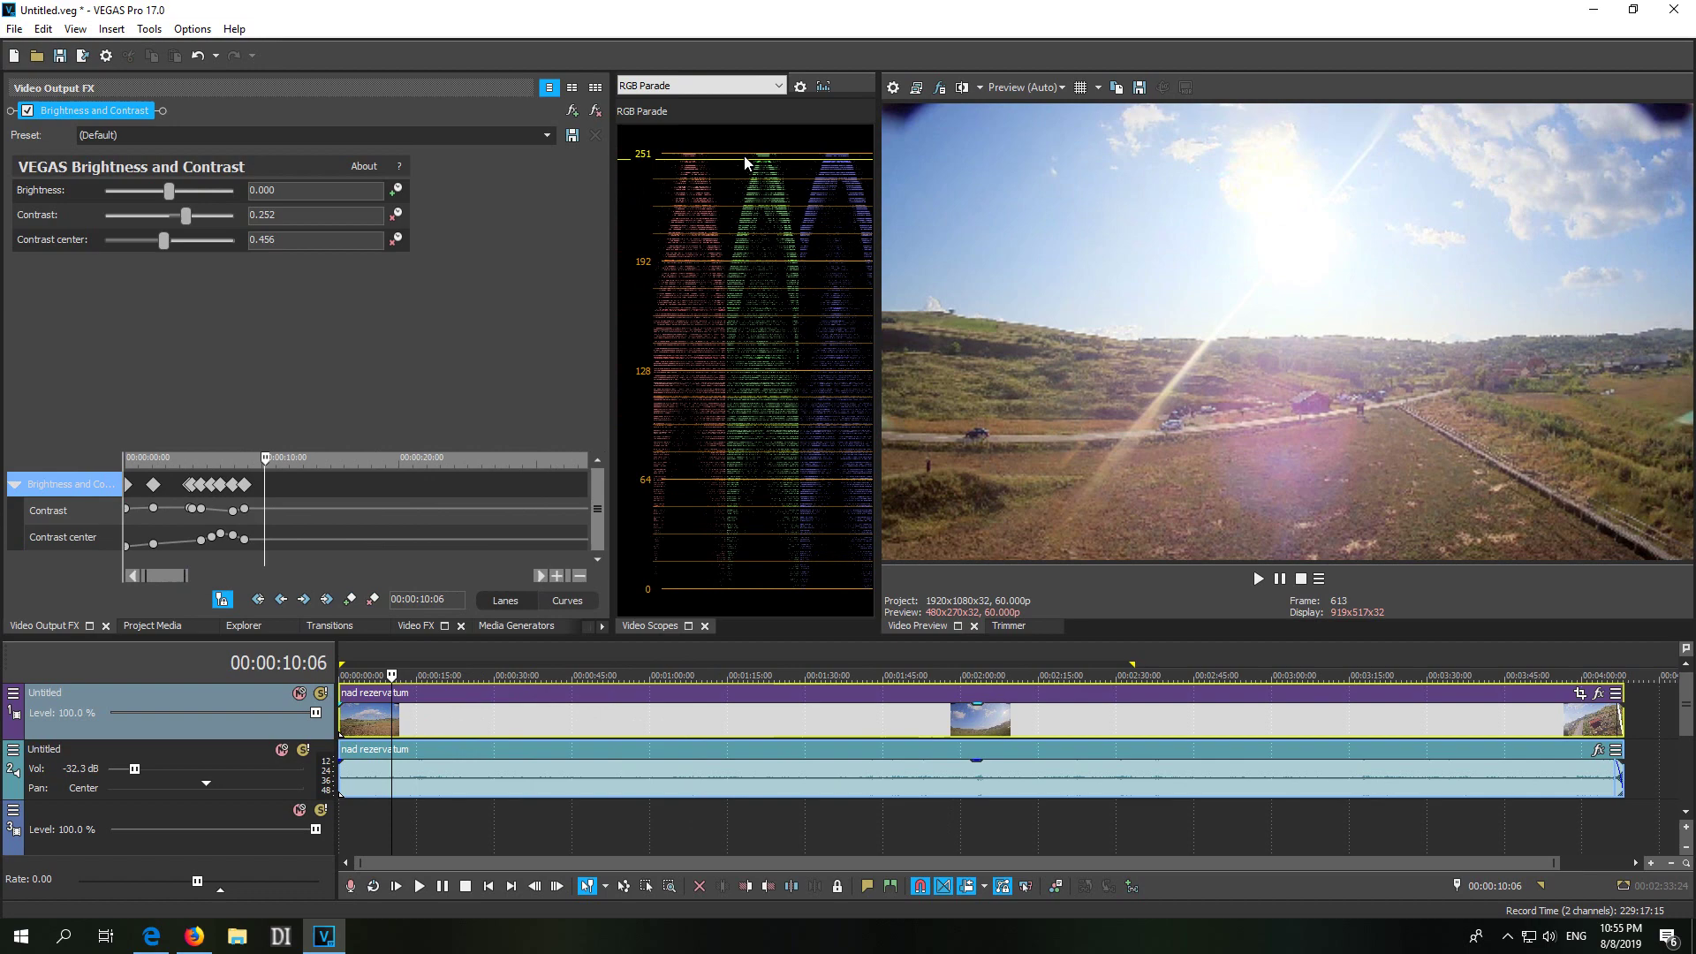
# Step: Add keyframes at 09:04 and 09:27, ending with contrast 0.184 and contrast center 0.878
pyautogui.moveTo(265, 458); pyautogui.dragTo(250, 459)
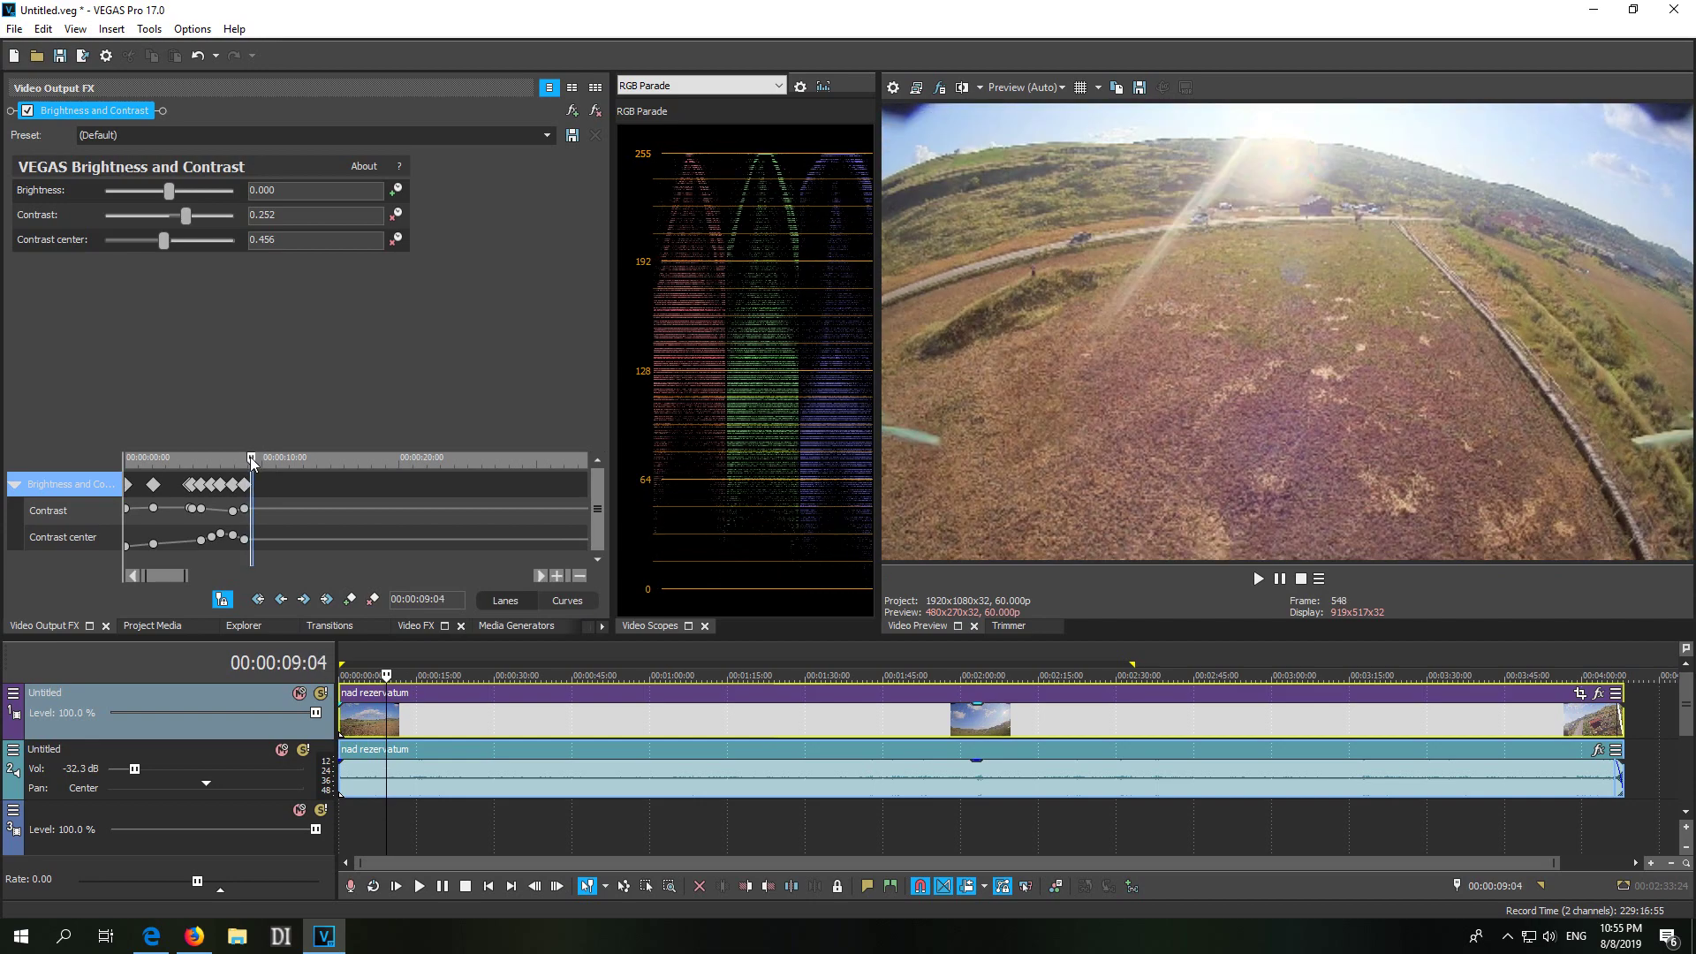
pyautogui.click(188, 223)
pyautogui.moveTo(188, 223)
pyautogui.mouseDown()
pyautogui.moveTo(163, 242)
pyautogui.moveTo(188, 246)
pyautogui.moveTo(191, 225)
pyautogui.mouseUp()
pyautogui.click(187, 217)
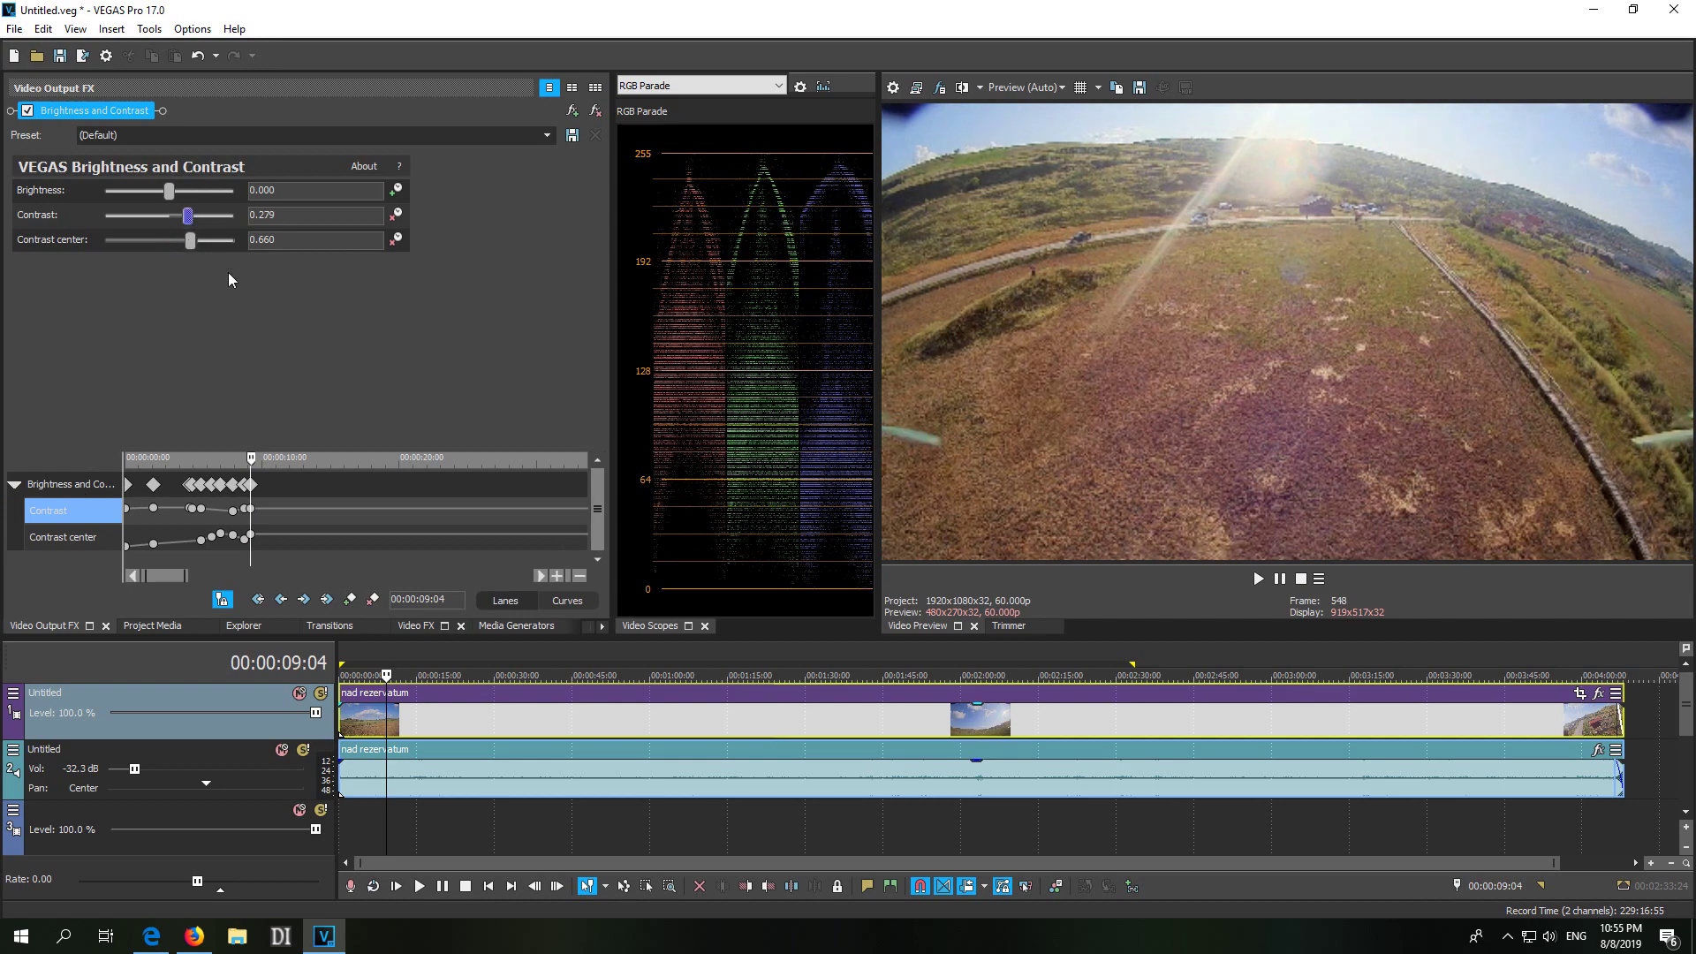
pyautogui.moveTo(253, 461); pyautogui.dragTo(262, 463)
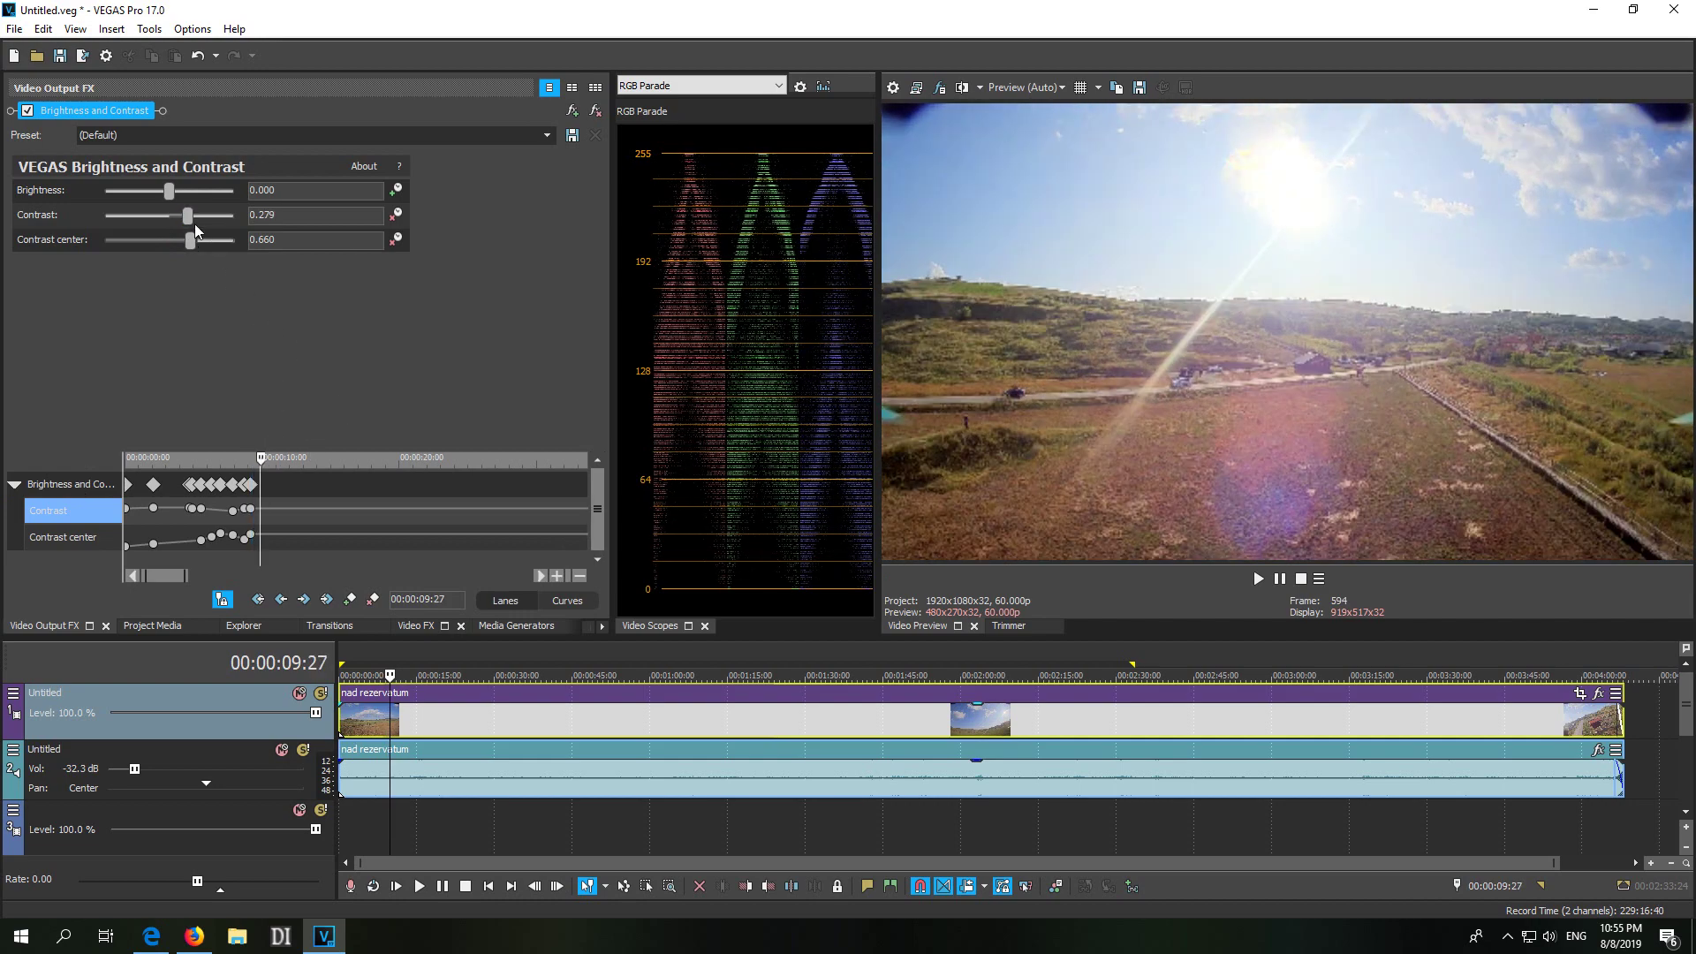
pyautogui.moveTo(188, 222); pyautogui.dragTo(219, 247)
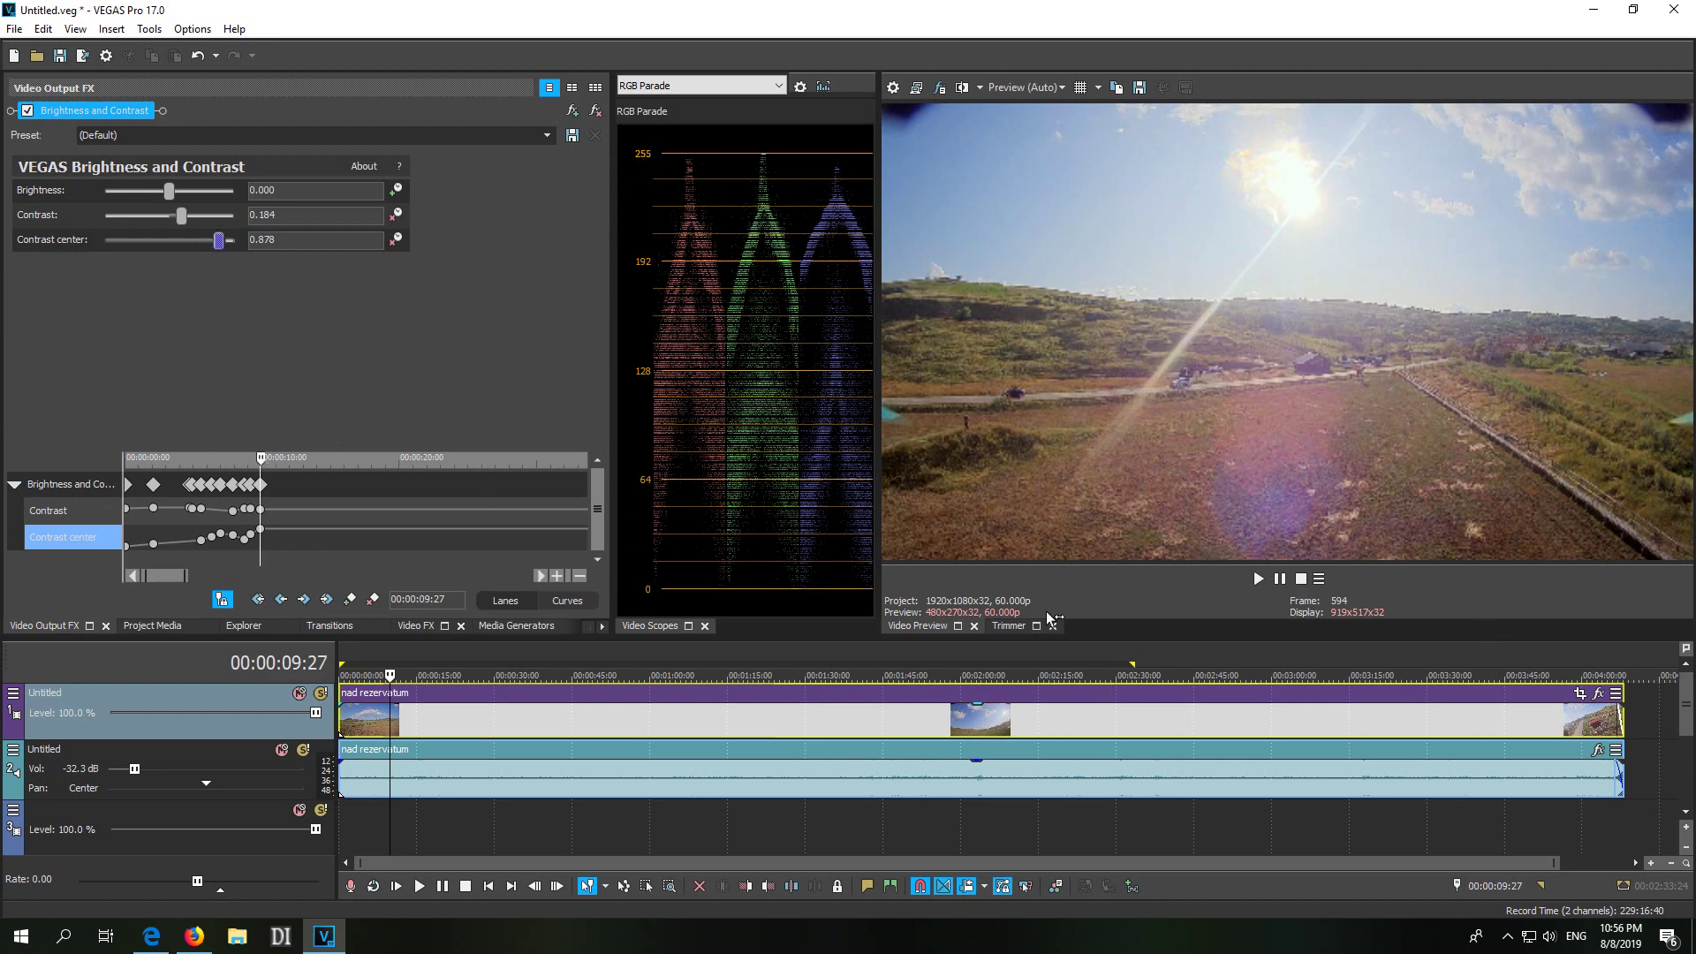
# Step: Return to the project start and scrub through the video clip to review the contrast changes
pyautogui.click(391, 709)
pyautogui.press('Home')
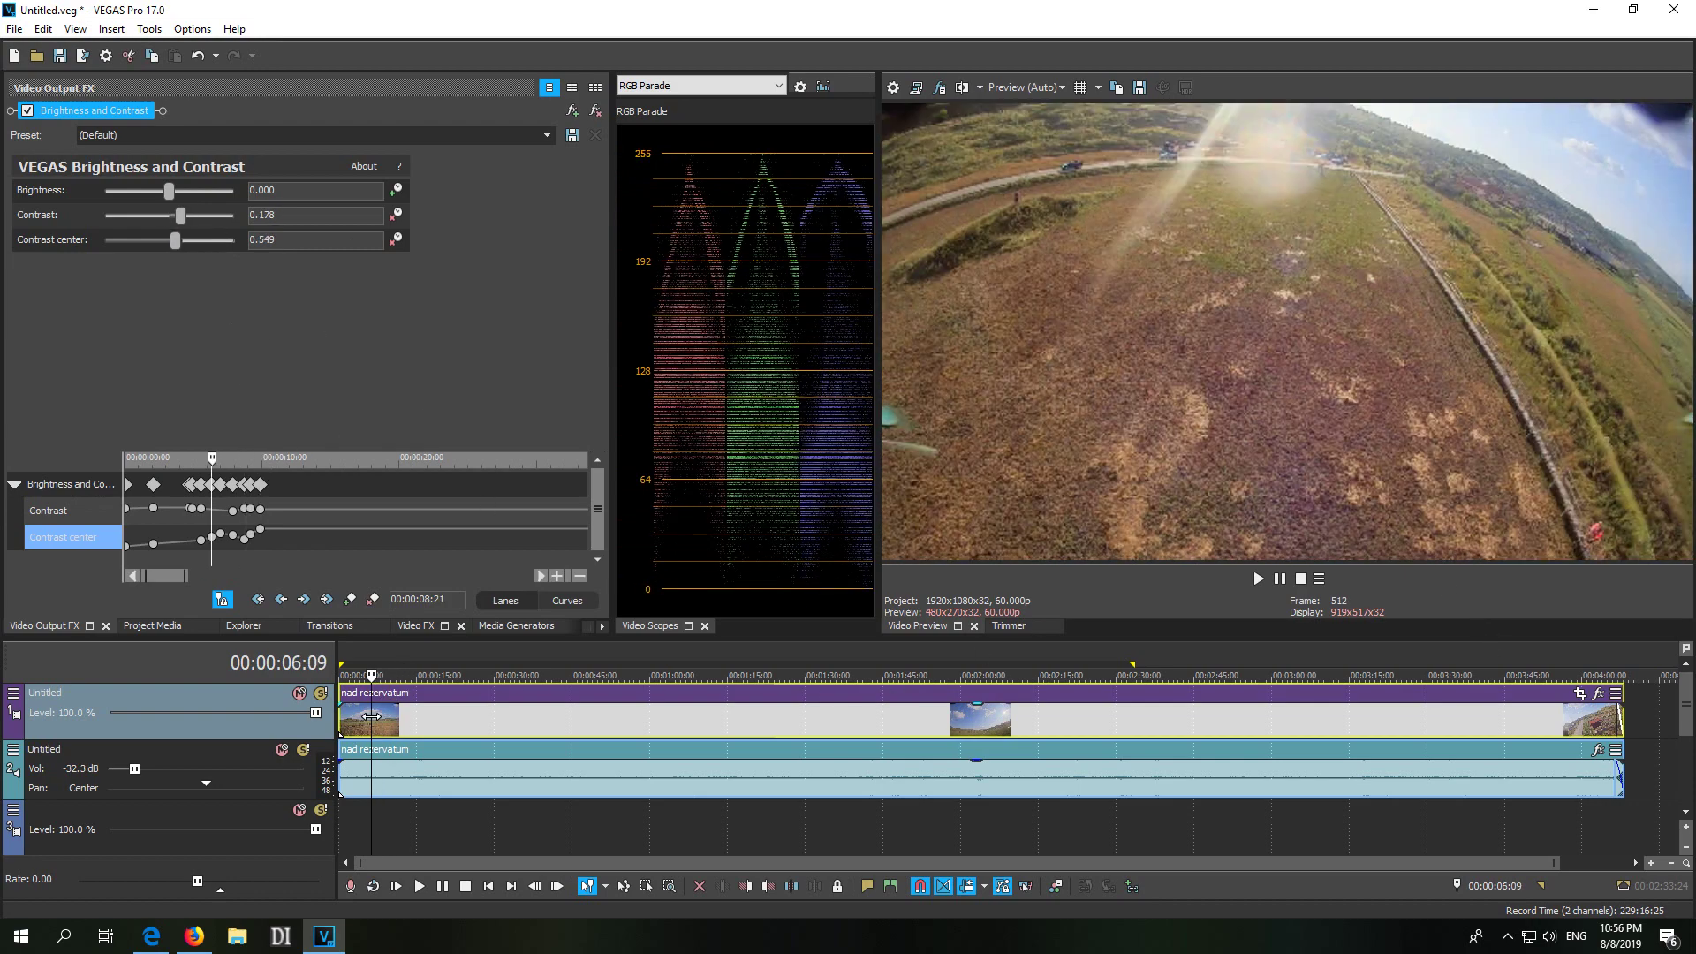
pyautogui.moveTo(338, 723); pyautogui.dragTo(472, 734)
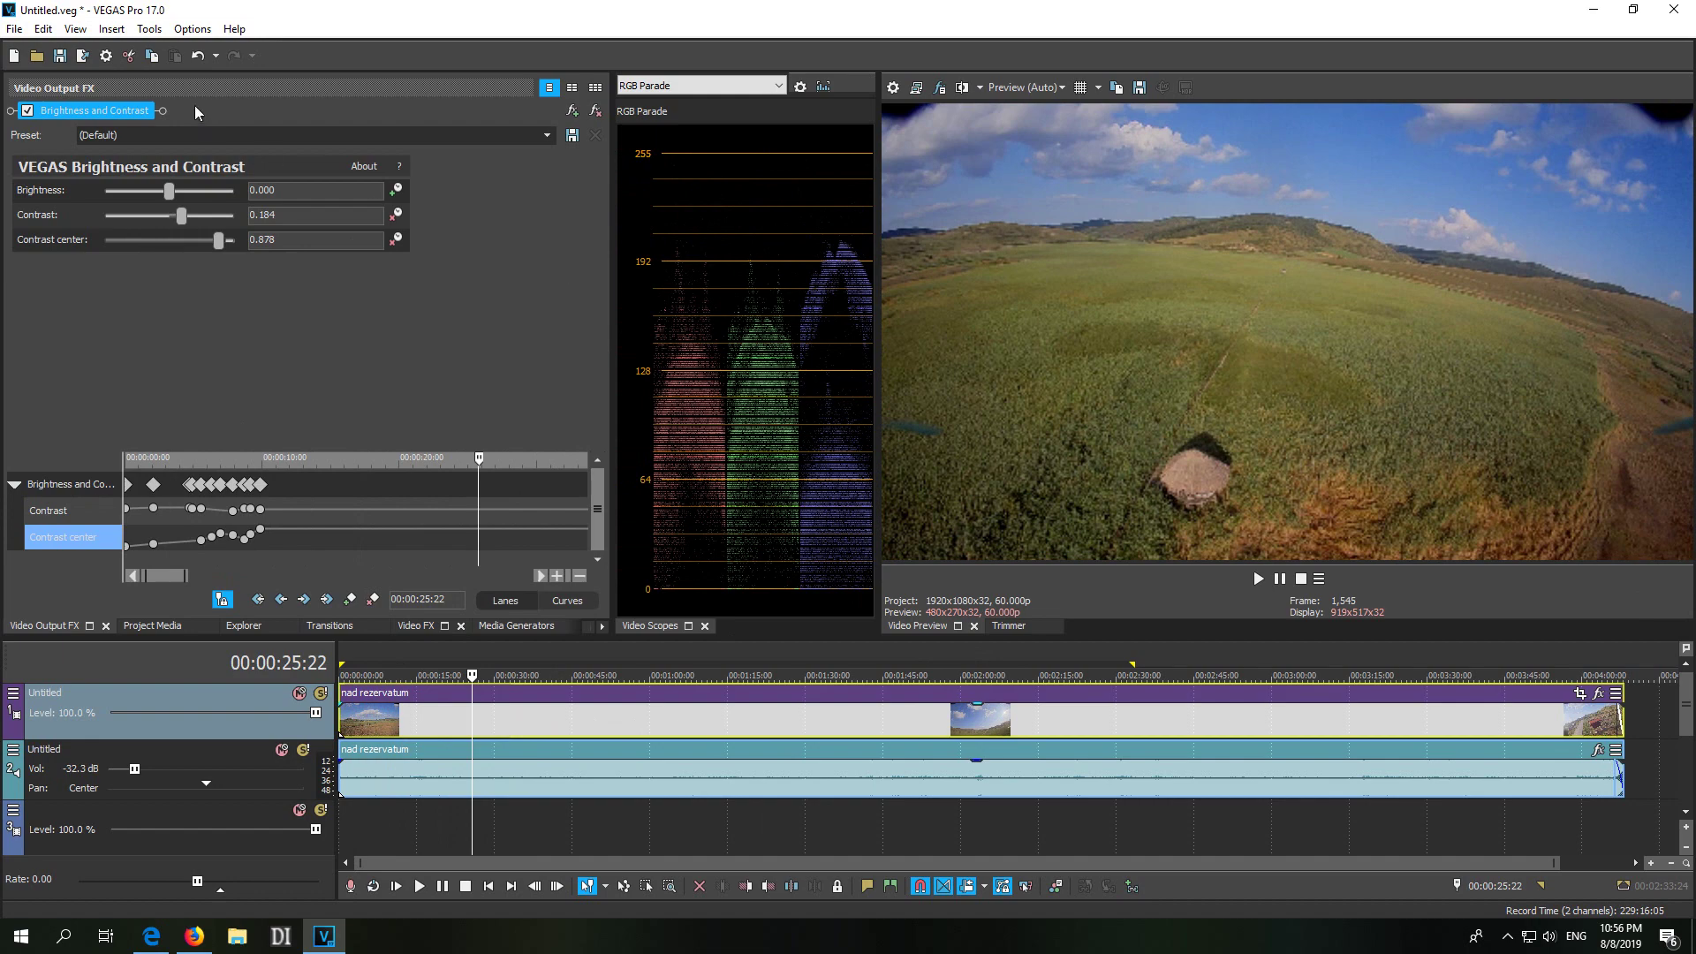